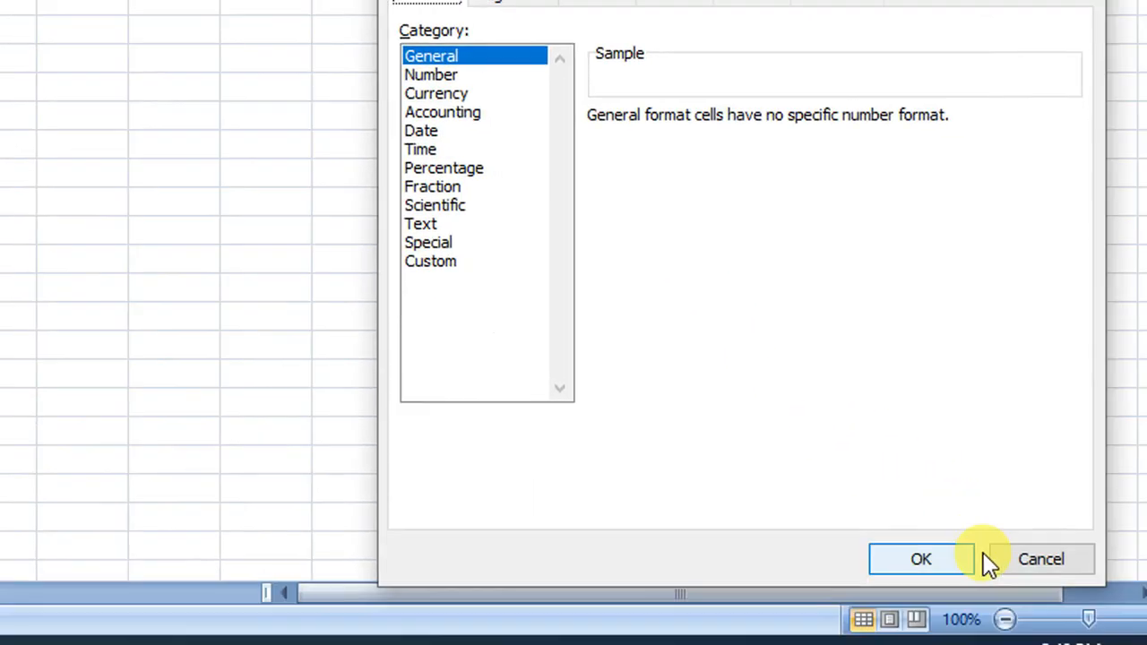
# Cancel the Format Cells dialog unchanged and select an empty cell on Book1.
pyautogui.click(975, 545)
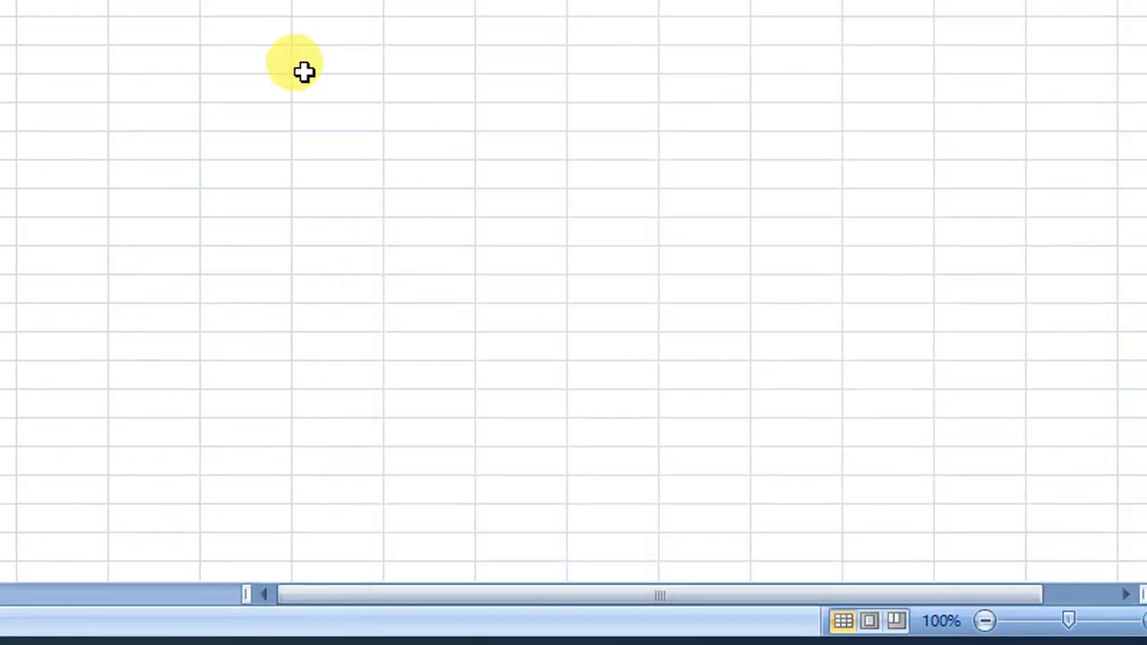
pyautogui.click(93, 28)
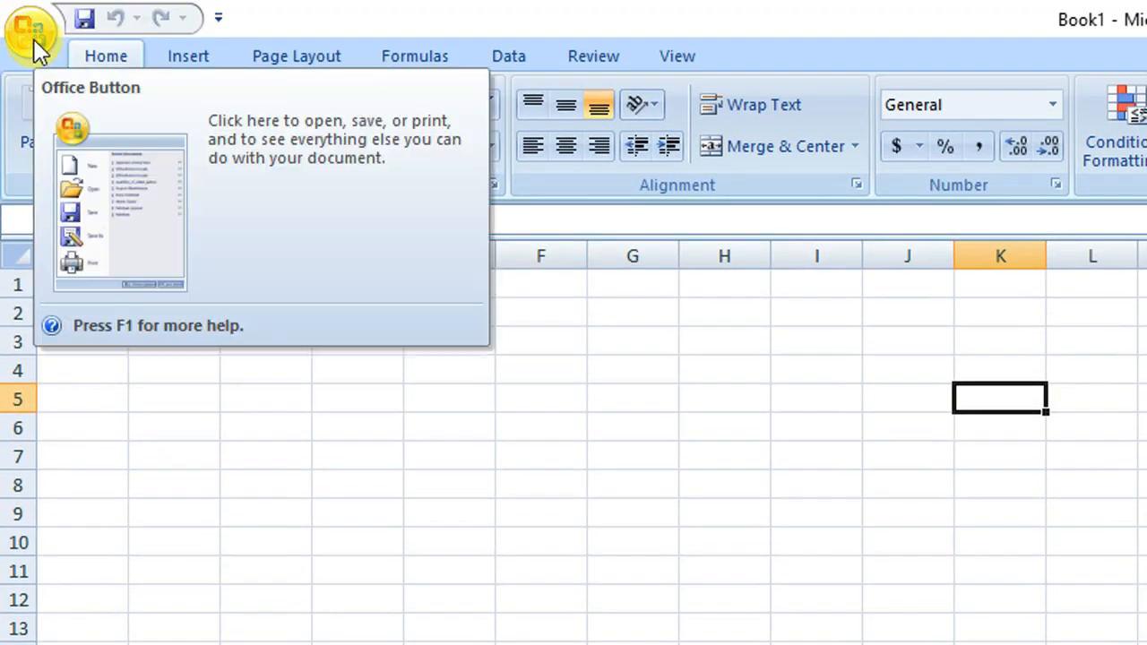
# Open the kk workbook from Documents through the Office Button's Open command.
pyautogui.click(30, 34)
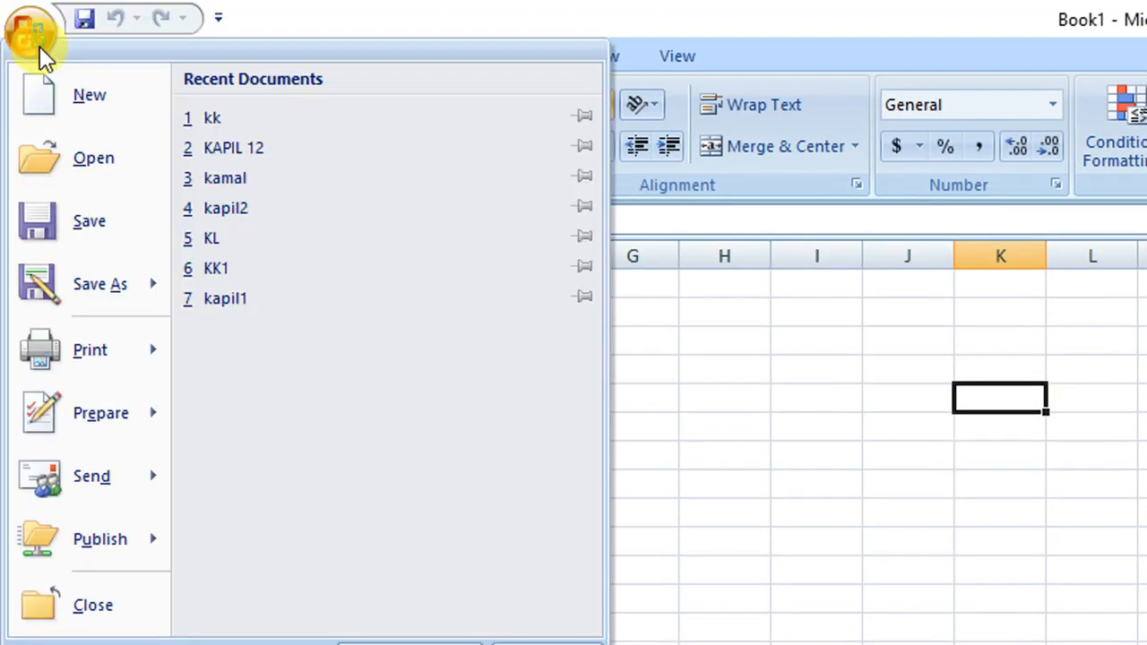
pyautogui.click(72, 159)
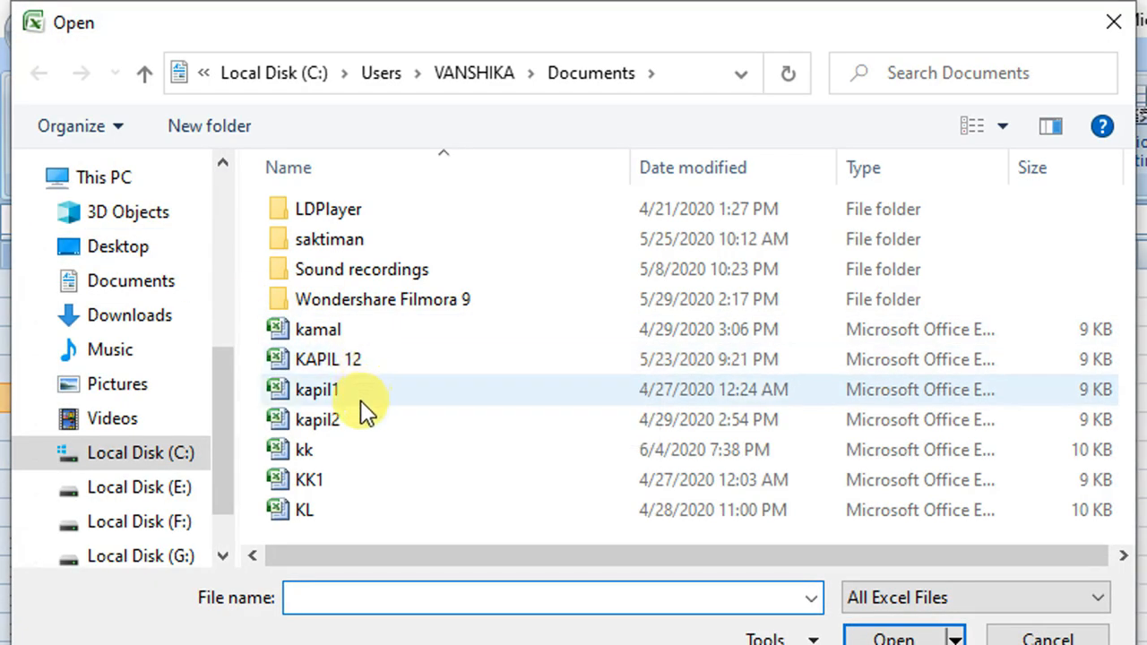
pyautogui.click(361, 448)
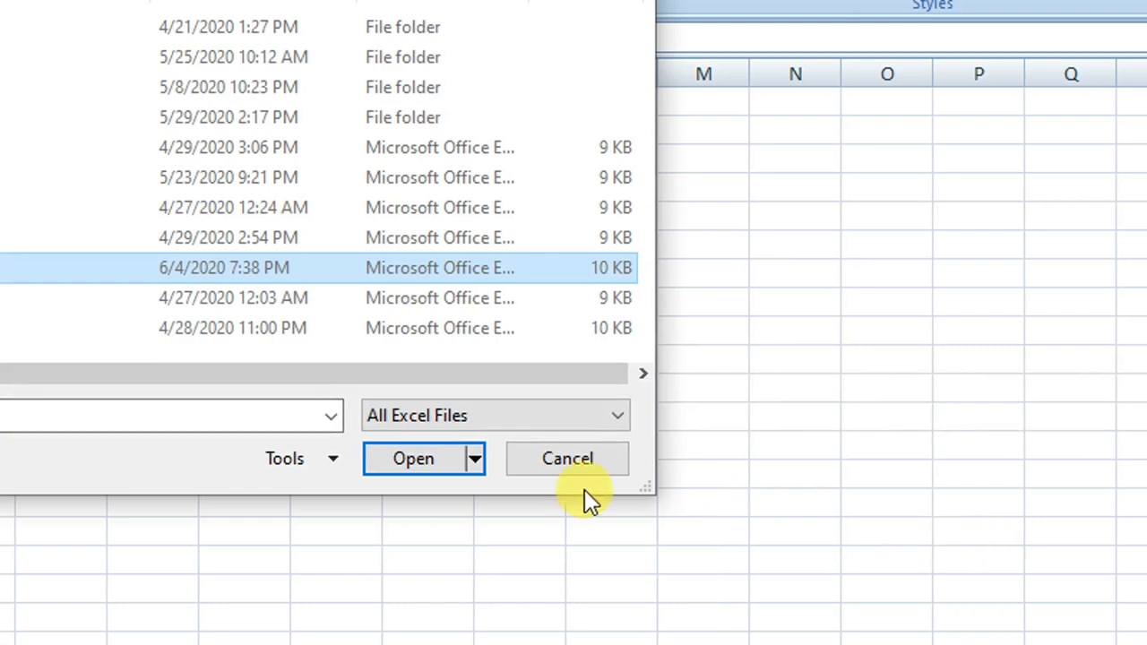
pyautogui.click(392, 455)
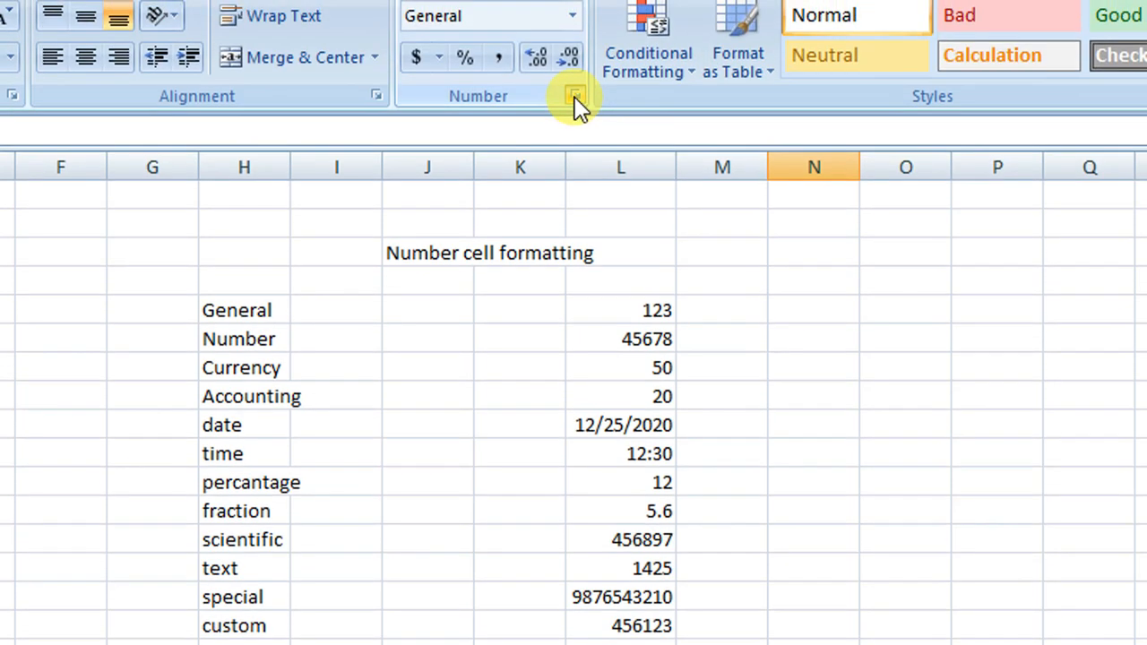
# Confirm the 123 sample keeps General number format.
pyautogui.click(575, 97)
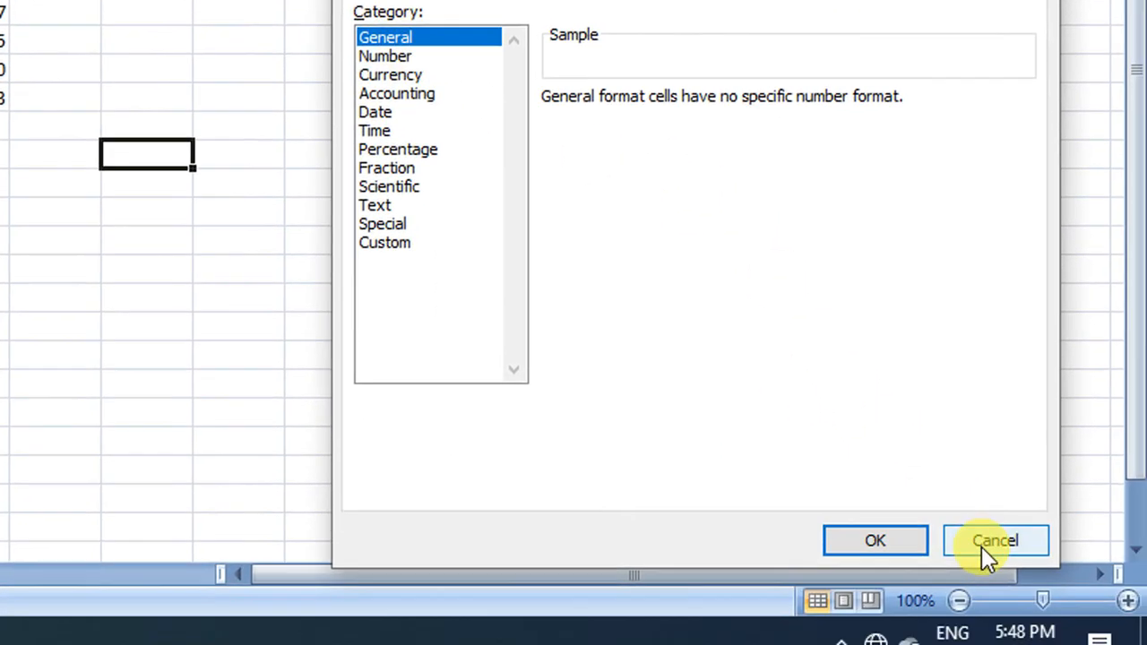
pyautogui.click(995, 599)
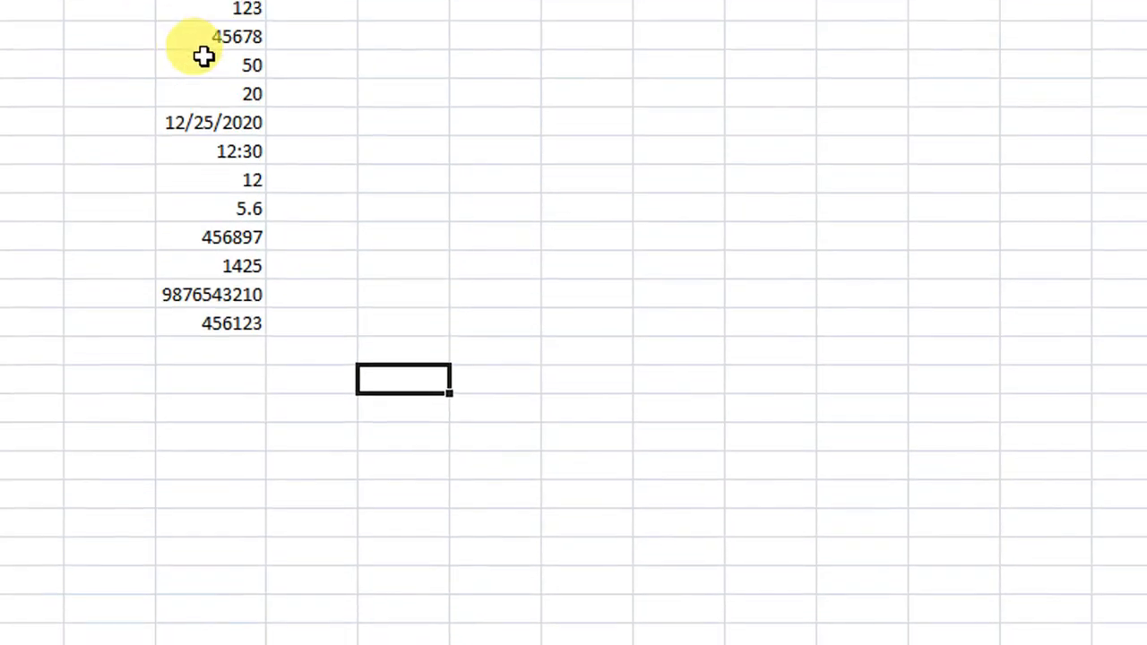
pyautogui.click(205, 95)
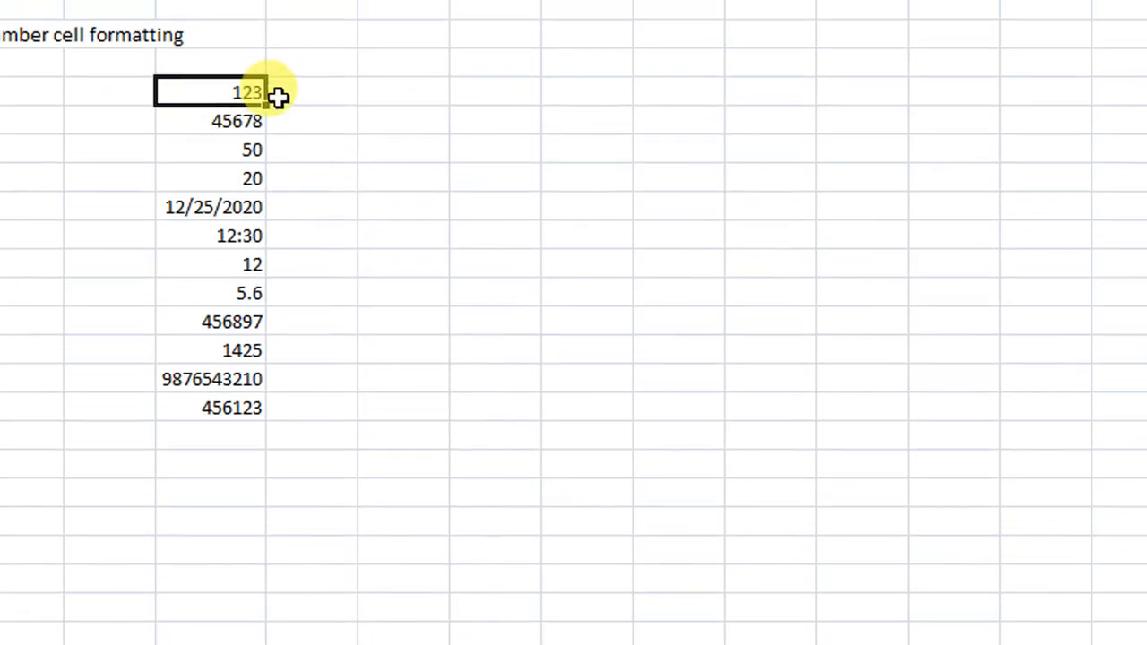
pyautogui.click(290, 96)
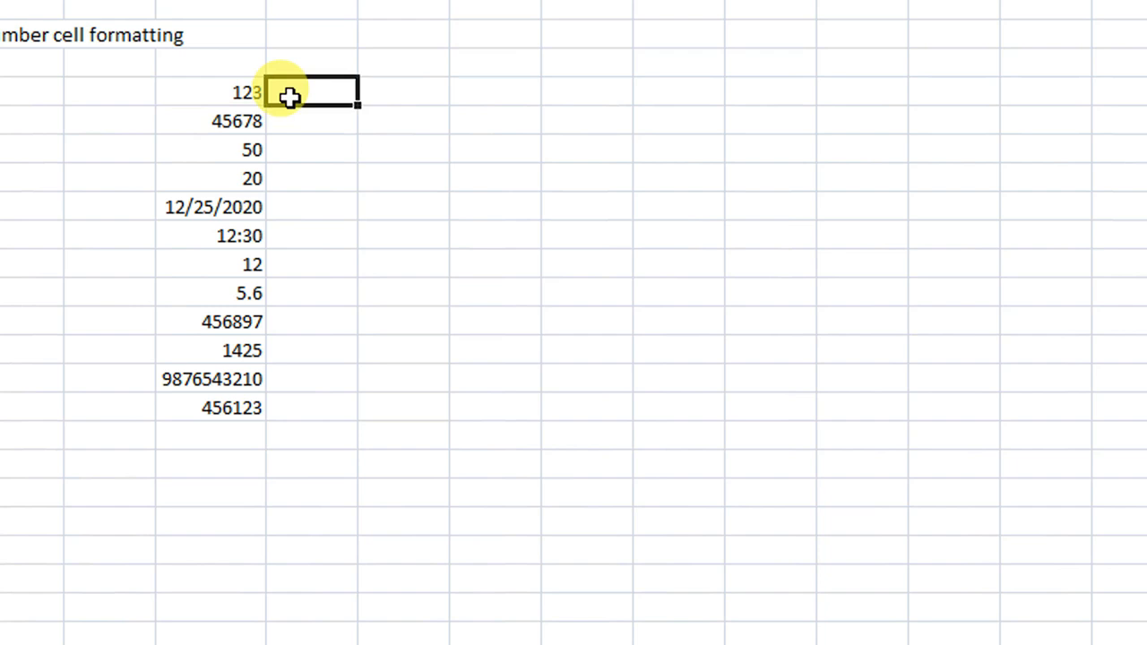
pyautogui.click(237, 92)
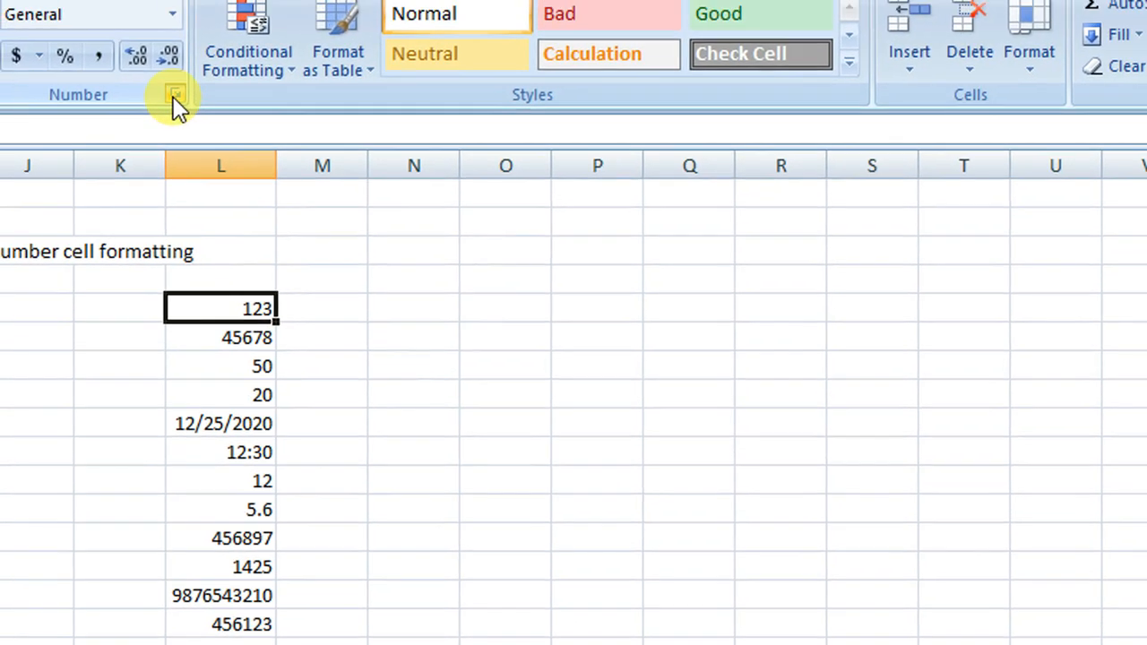
pyautogui.click(174, 95)
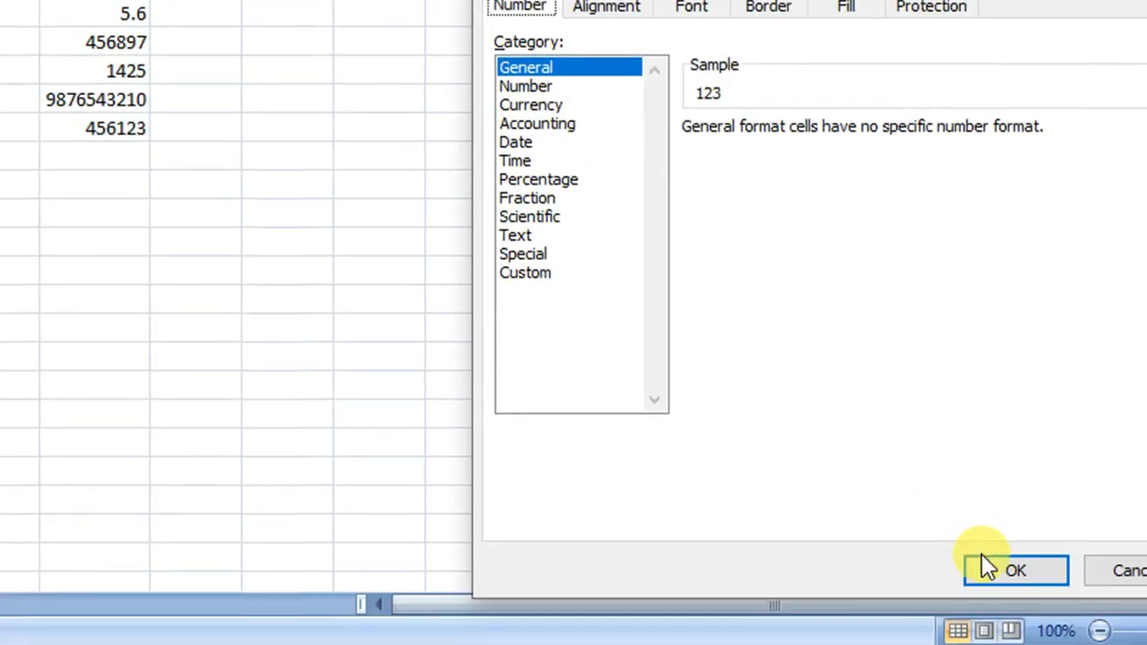
pyautogui.click(977, 554)
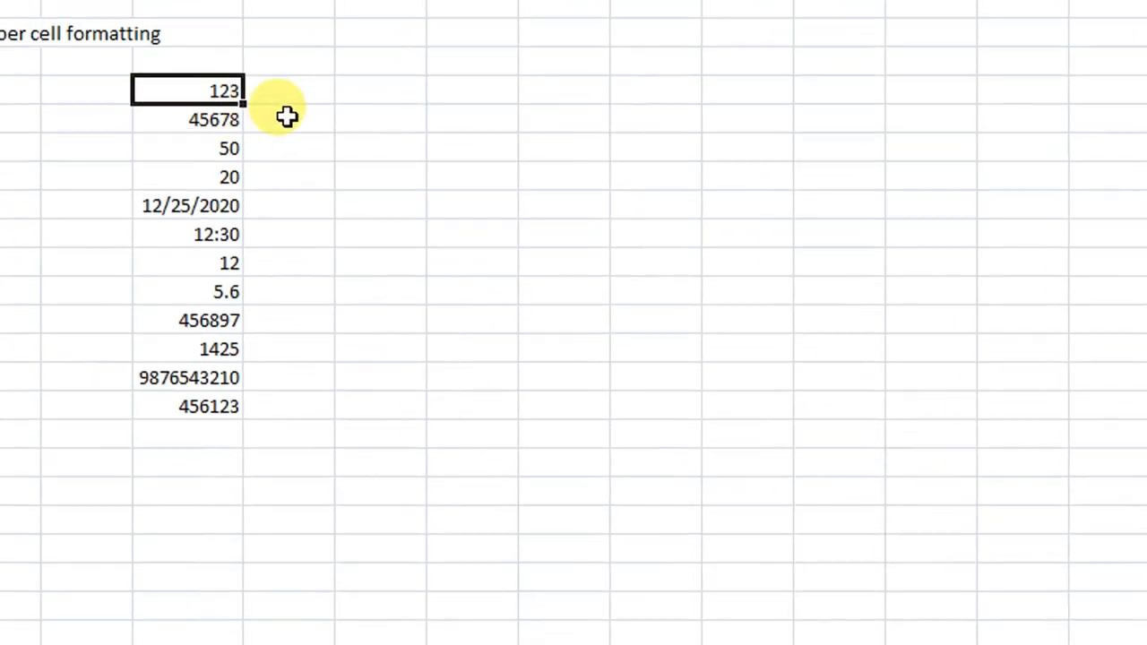
# Enter 456 beside 123 and confirm it in General format.
pyautogui.click(285, 101)
pyautogui.write('456')
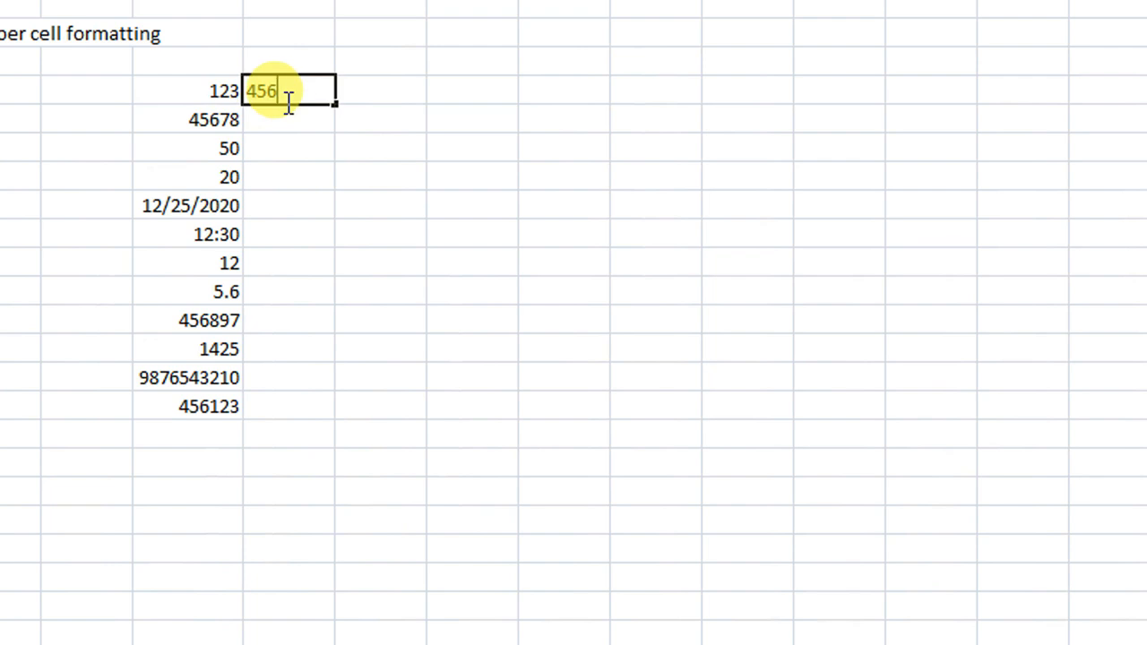
pyautogui.click(369, 97)
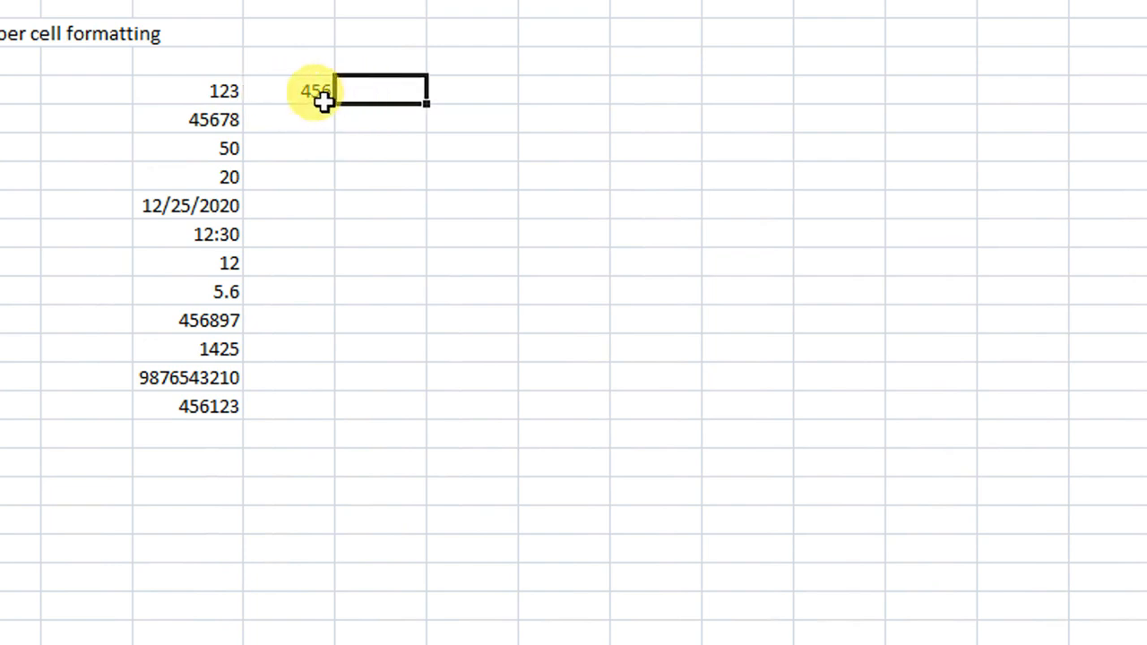
pyautogui.click(323, 100)
pyautogui.click(172, 105)
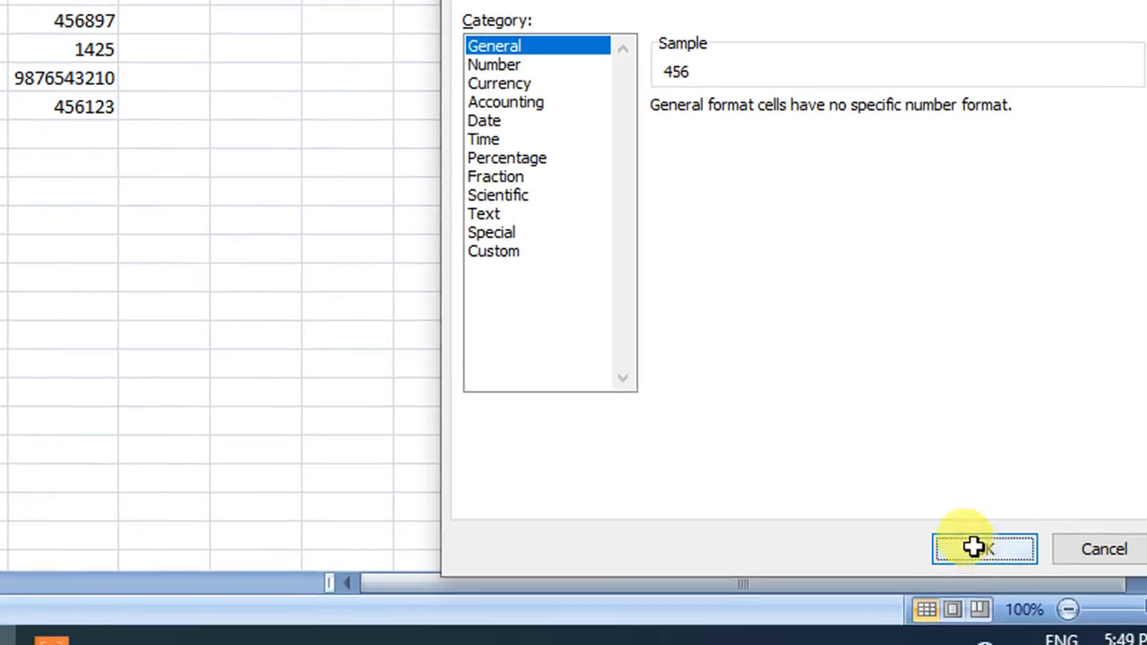
pyautogui.click(974, 547)
pyautogui.click(175, 97)
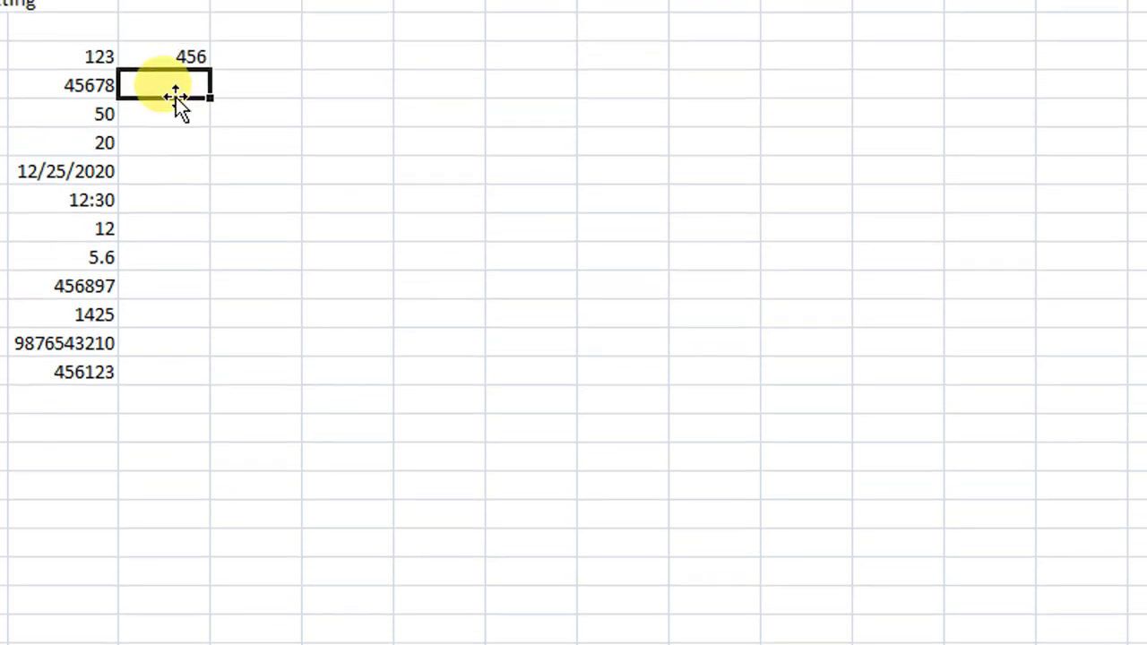
# Apply Number format with 2 decimals to 45678 so it shows 45678.00.
pyautogui.click(77, 89)
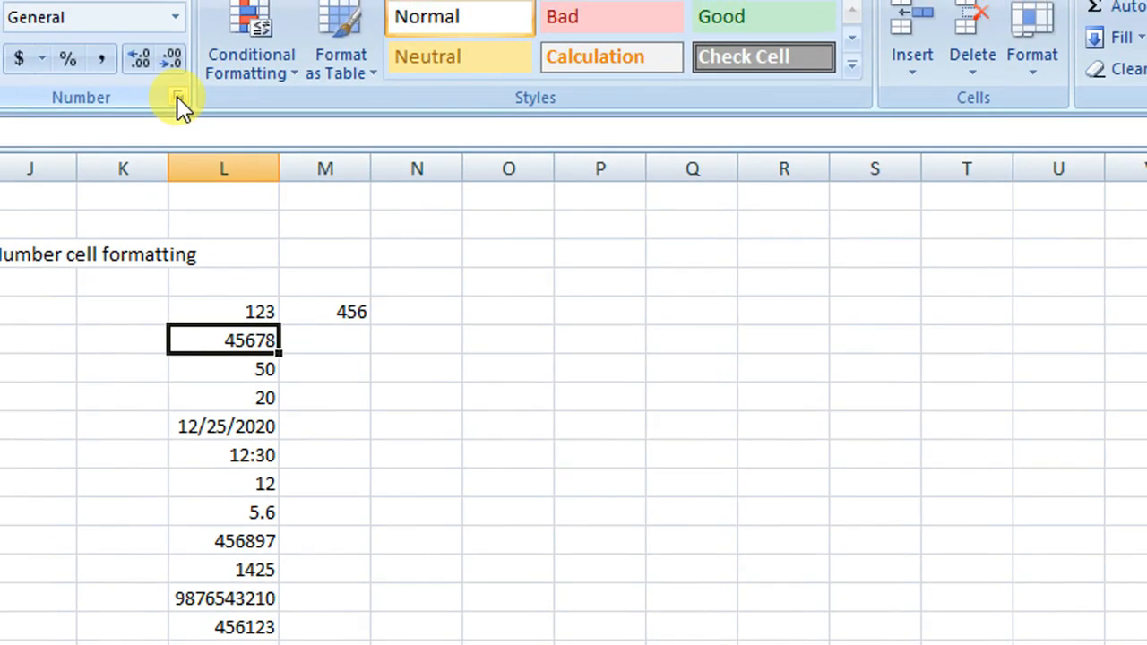
pyautogui.click(178, 98)
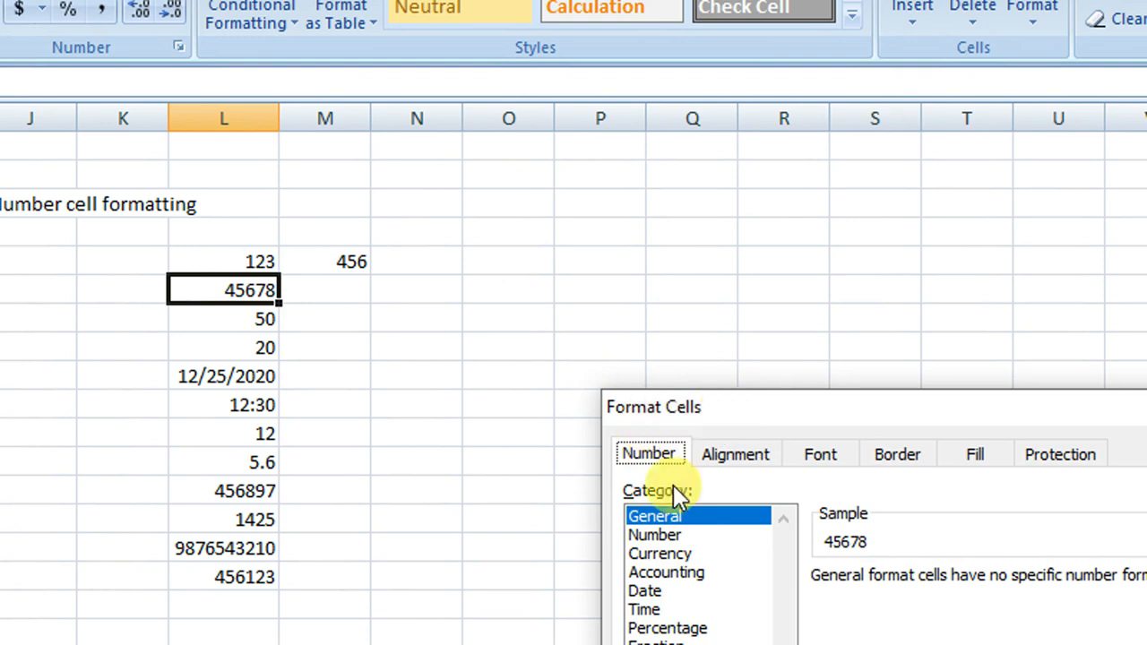
pyautogui.click(663, 535)
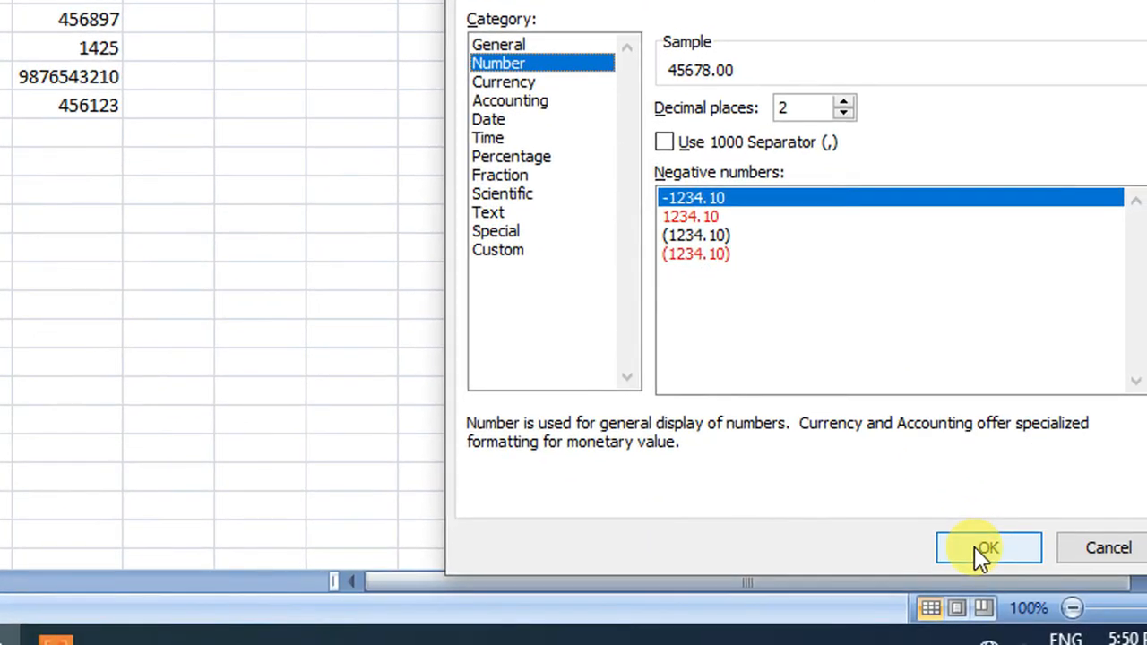
pyautogui.click(986, 549)
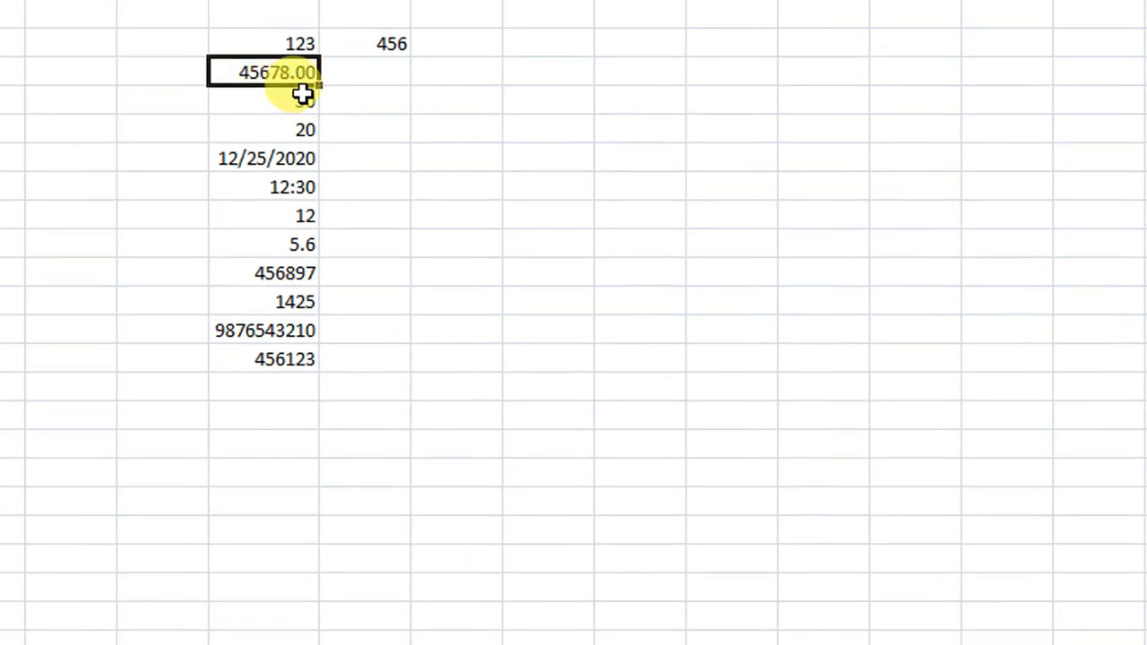
# Enter 78954 in the cell beside 45678.00.
pyautogui.click(339, 72)
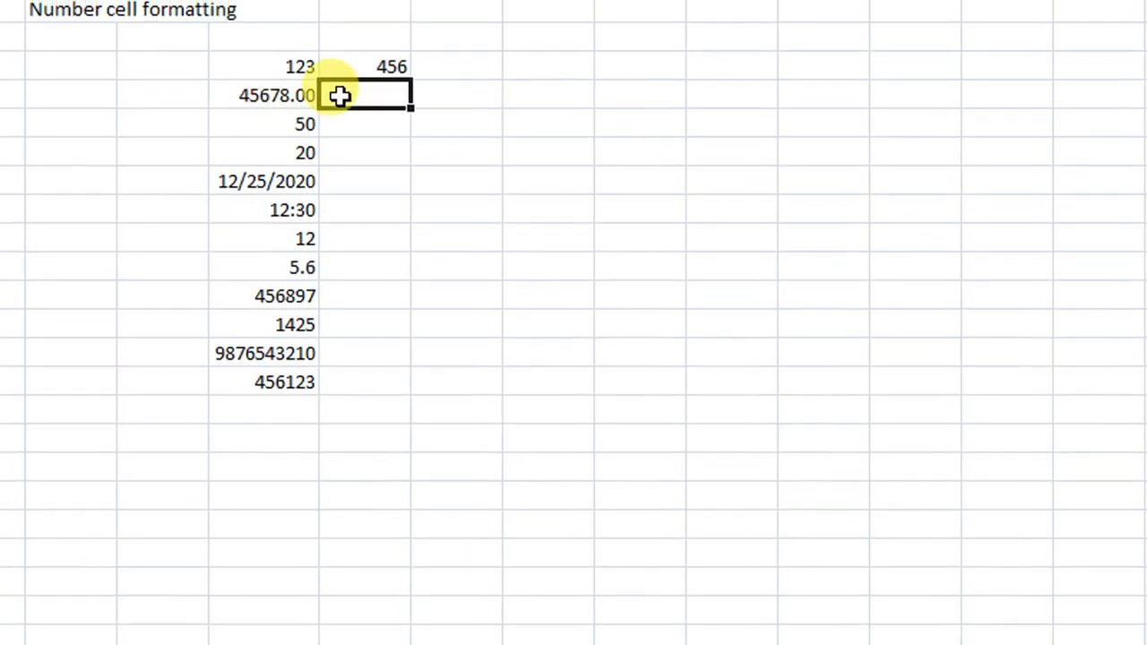
pyautogui.write('78954')
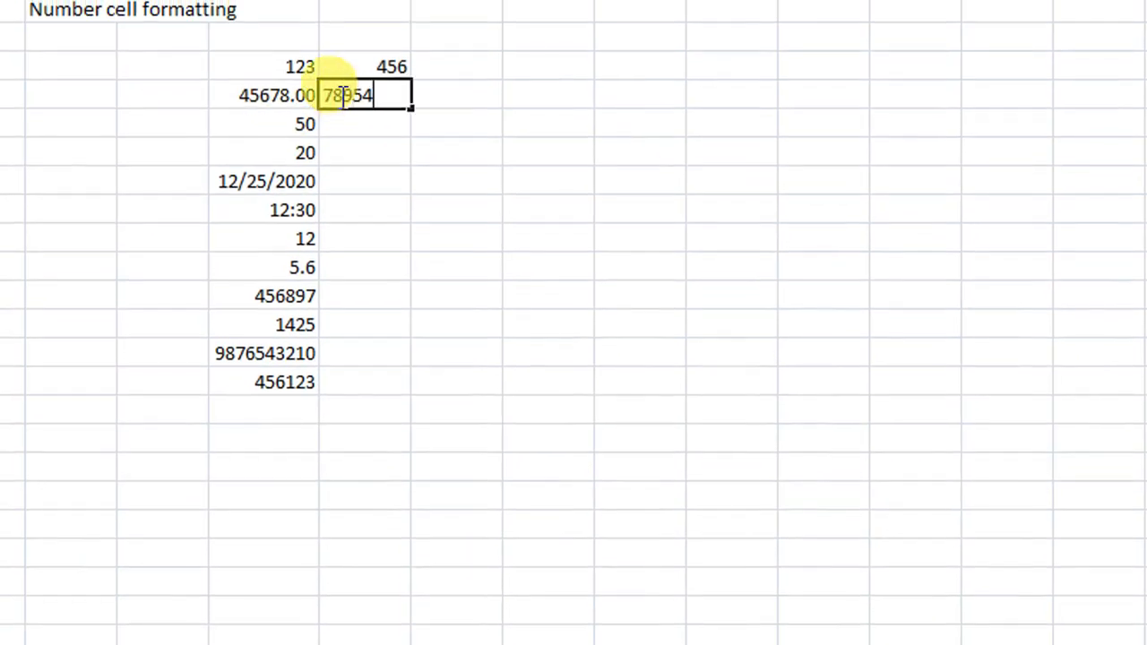
pyautogui.click(415, 100)
pyautogui.click(383, 95)
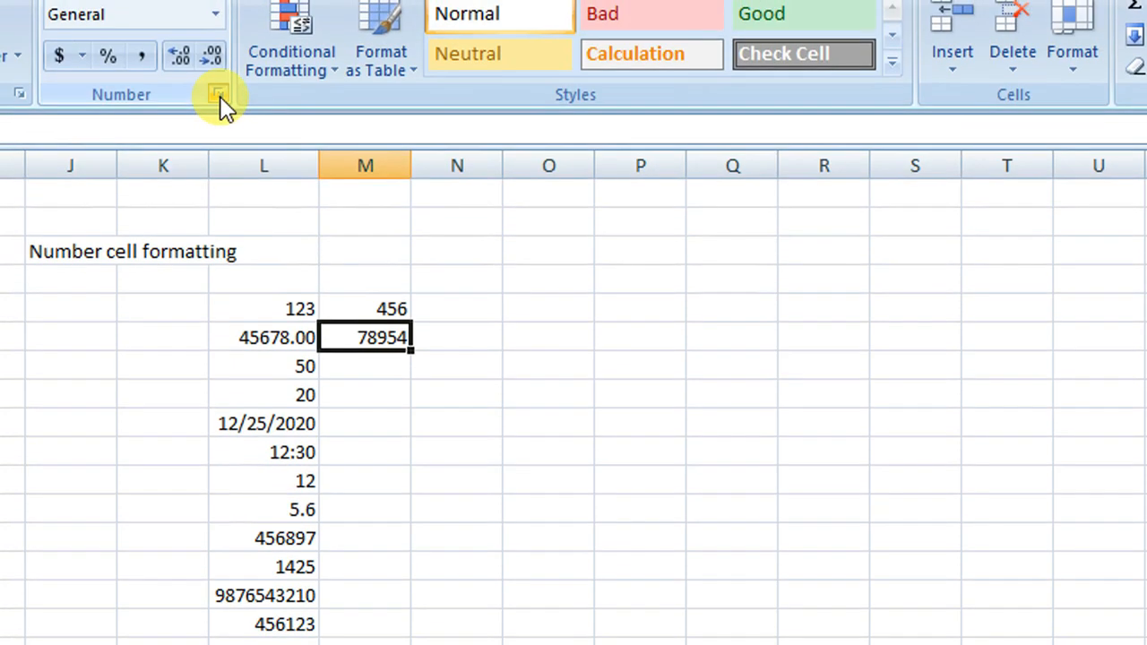
# Format 78954 as Number with 6 decimal places, showing 78954.000000.
pyautogui.click(220, 95)
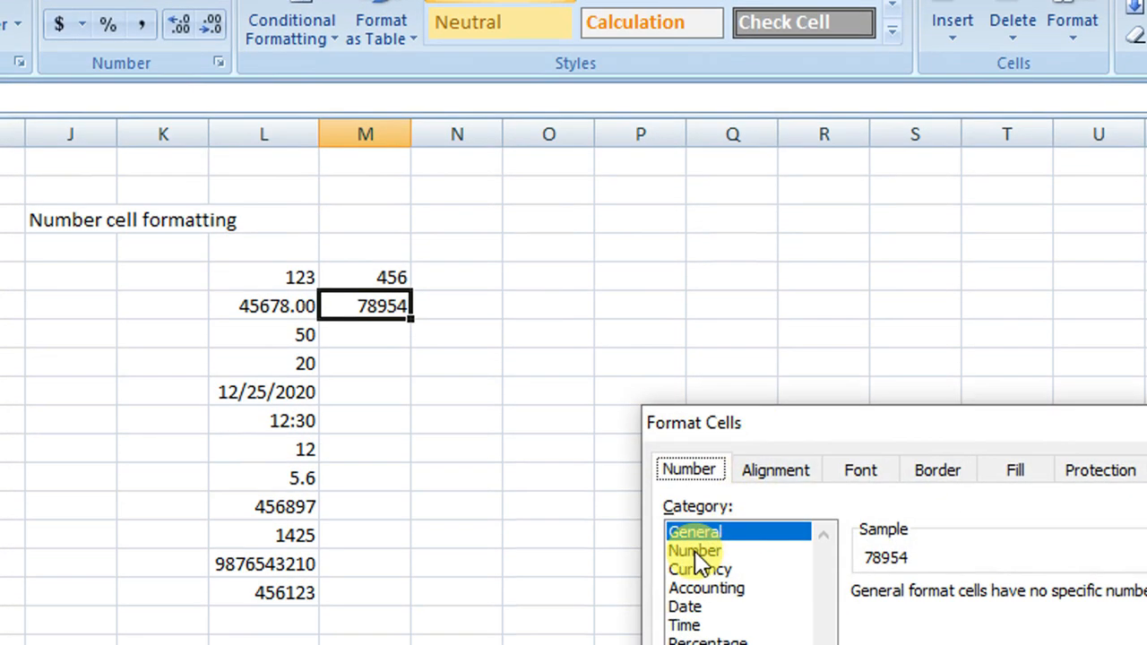
pyautogui.click(696, 584)
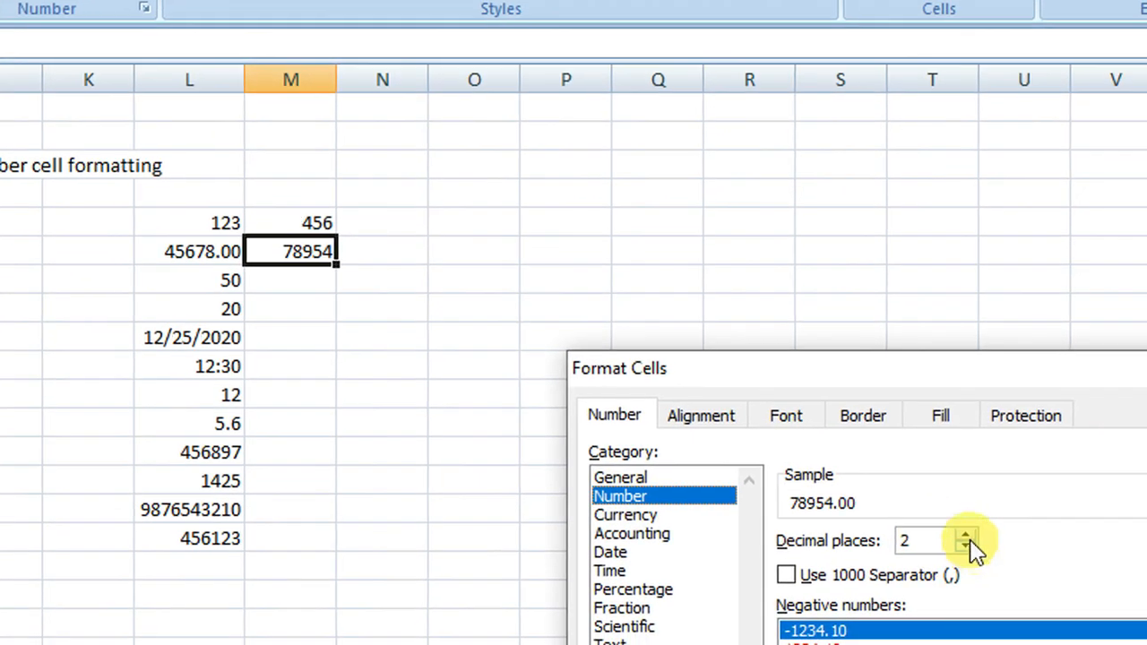
pyautogui.click(1040, 585)
pyautogui.click(968, 536)
pyautogui.click(968, 536)
pyautogui.click(969, 536)
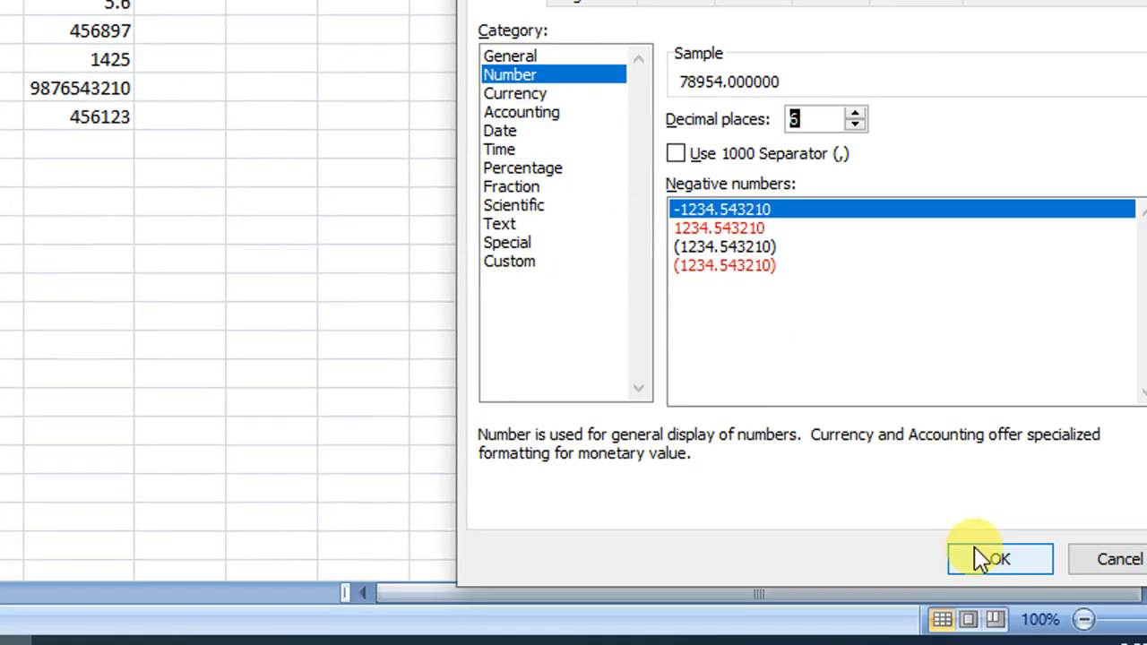
pyautogui.click(1086, 644)
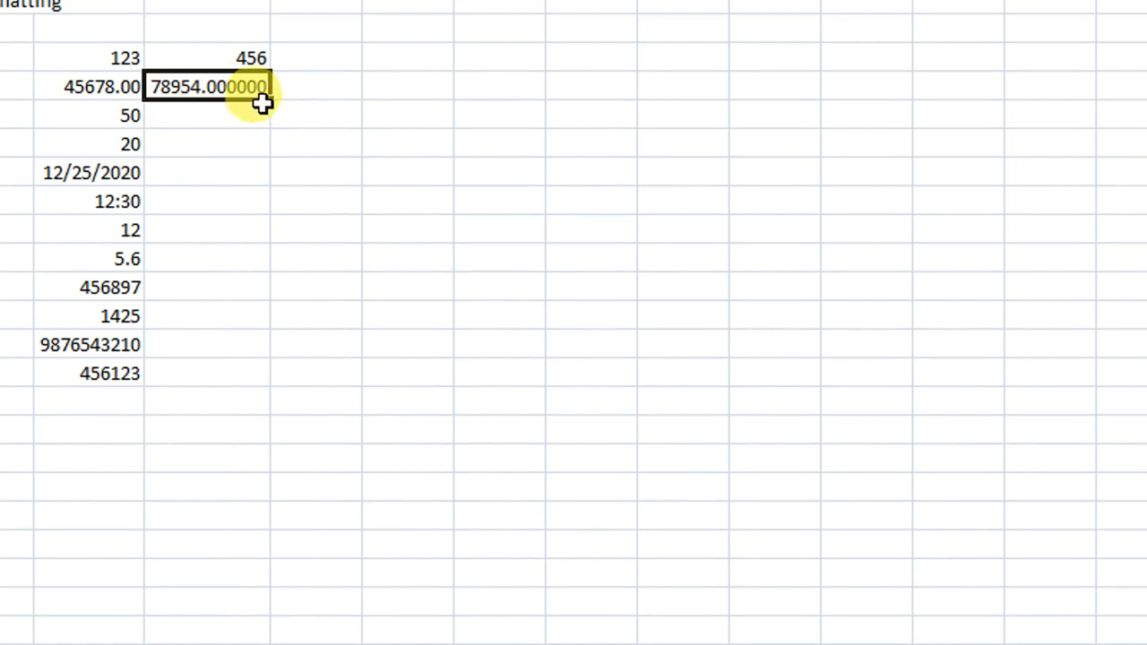
pyautogui.click(320, 88)
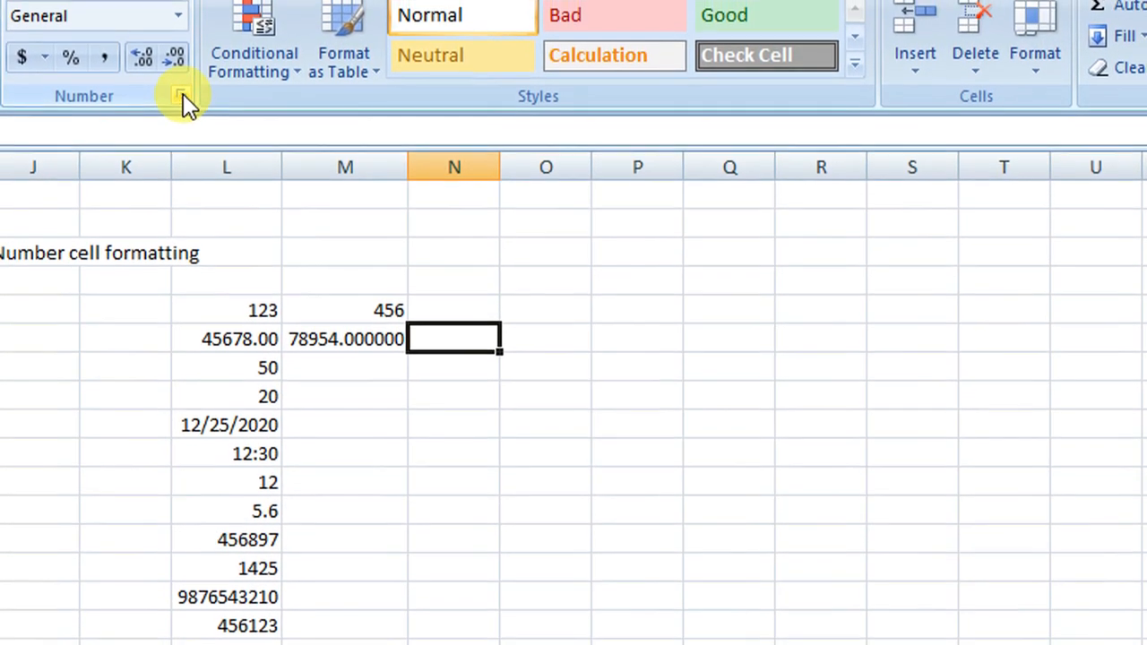
# Look over the Number category options in Format Cells without applying them.
pyautogui.click(183, 99)
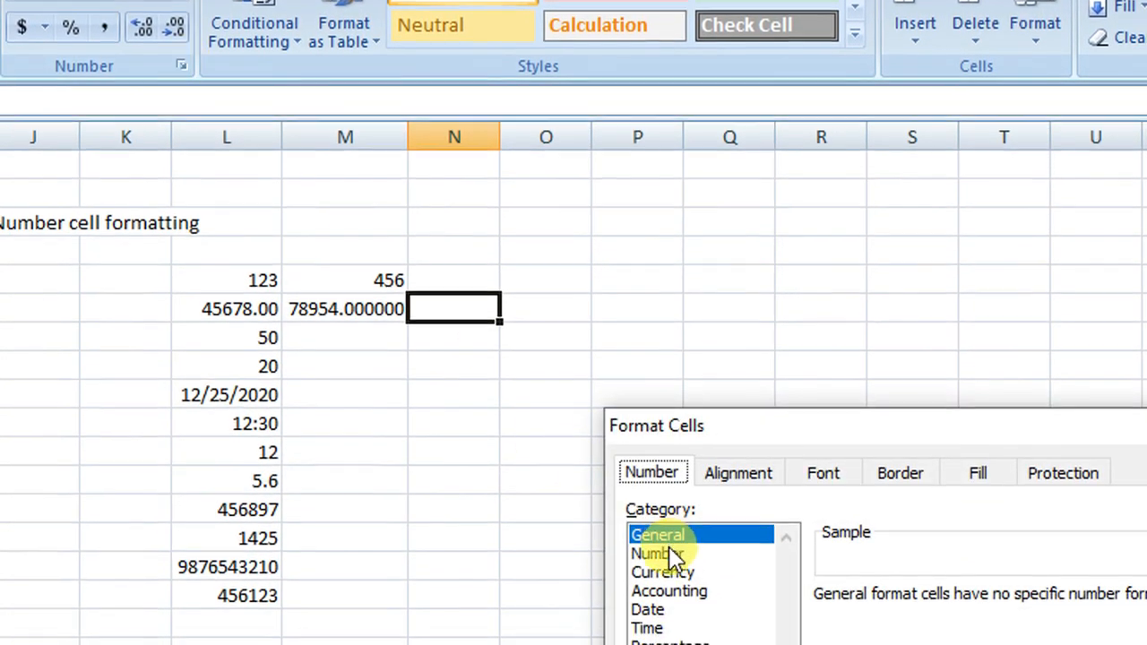
pyautogui.click(668, 590)
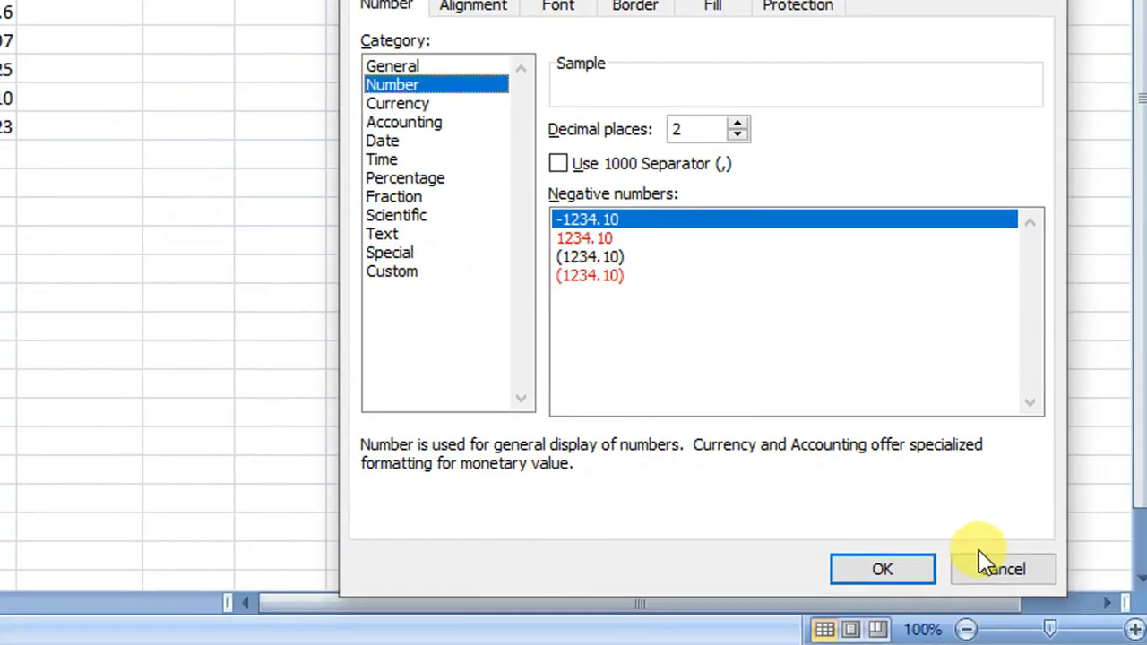
pyautogui.click(980, 548)
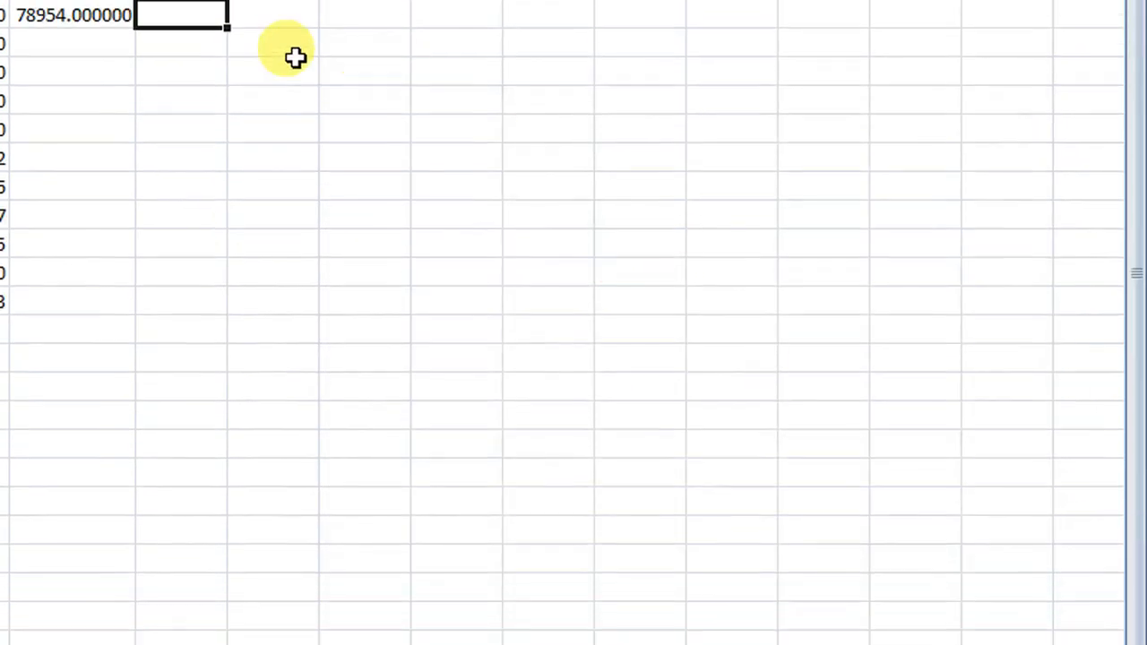
# Enter 120000 in the cell beside 78954.000000.
pyautogui.doubleClick(204, 17)
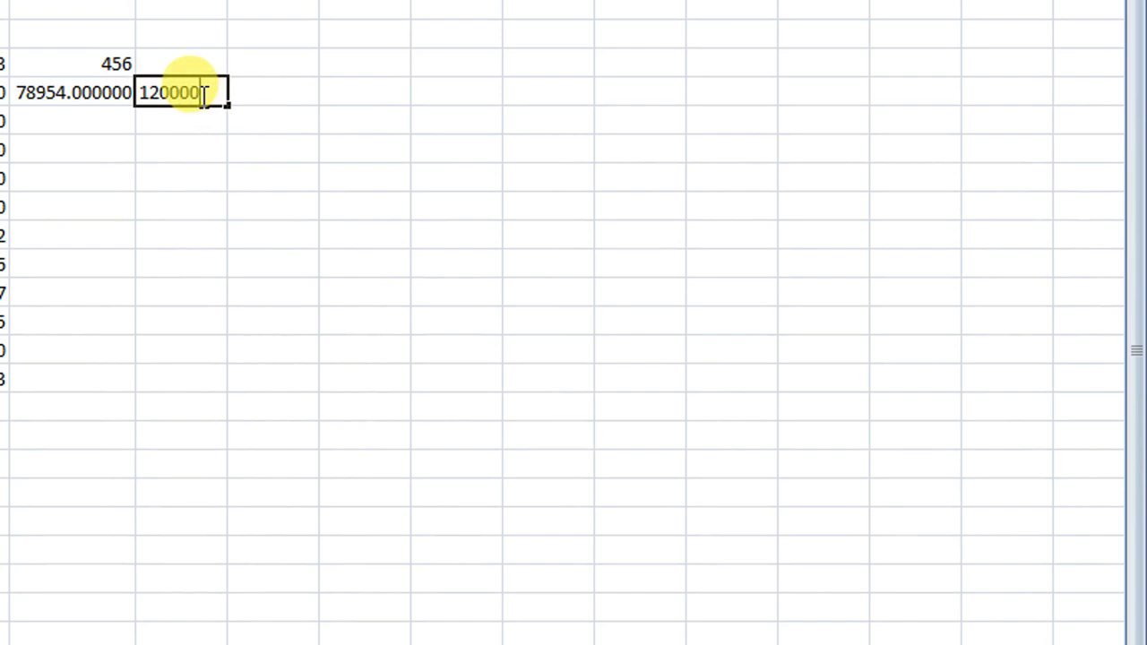
pyautogui.hotkey('ctrl', 'Return')
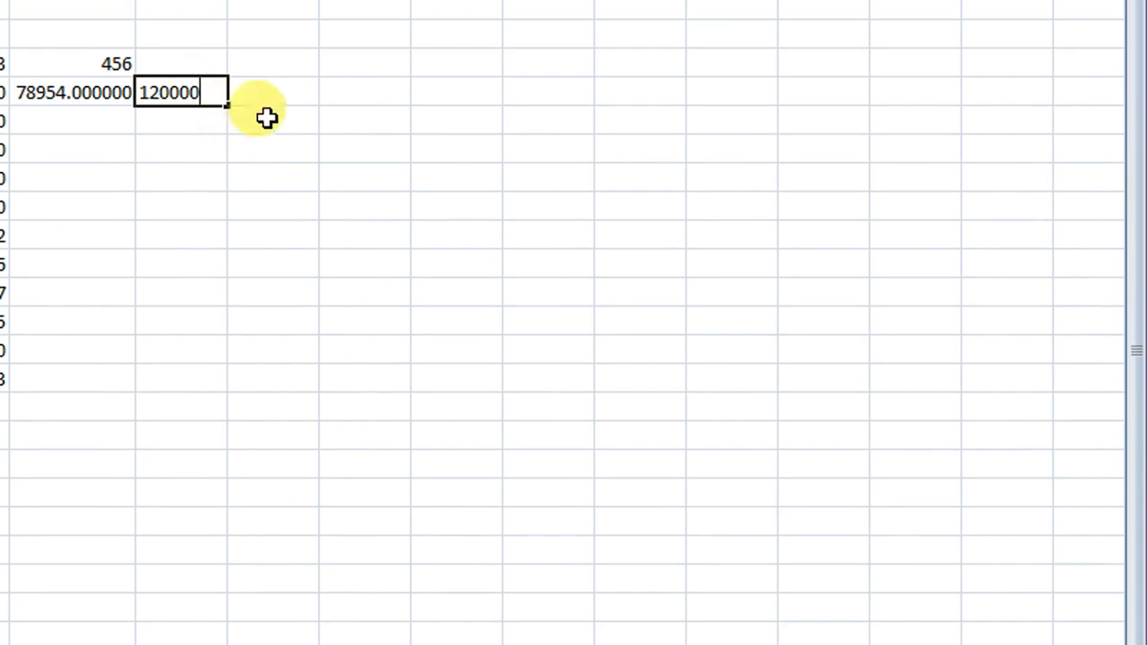
pyautogui.click(231, 94)
pyautogui.click(204, 93)
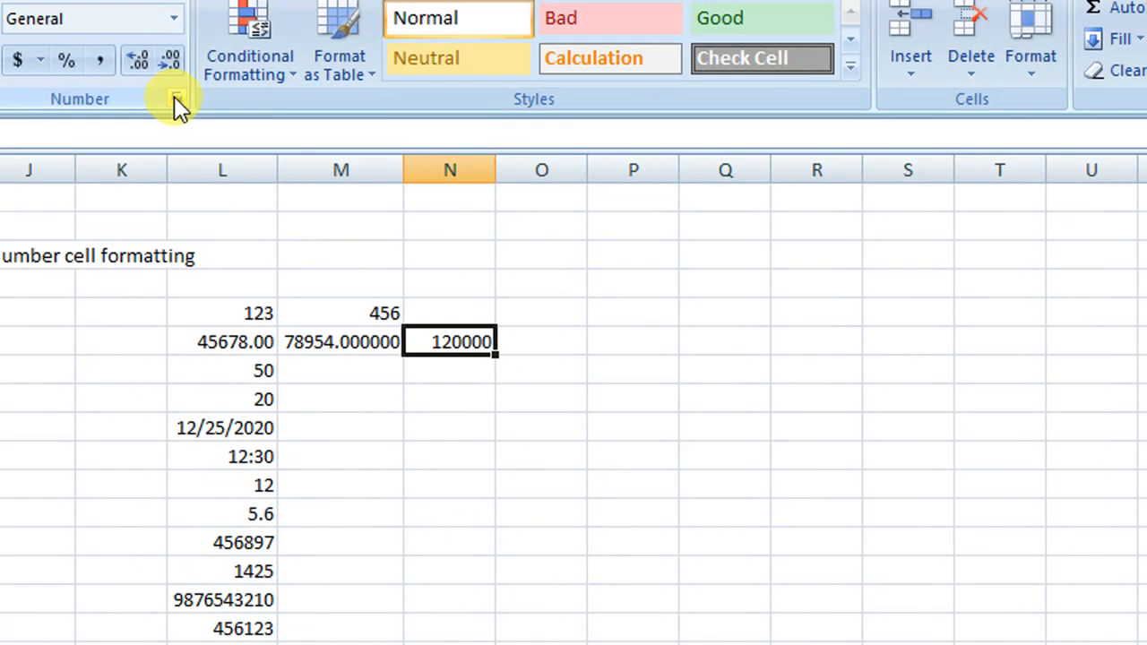
# Format 120000 as Number with a 1000 separator, showing 120,000.00.
pyautogui.click(176, 99)
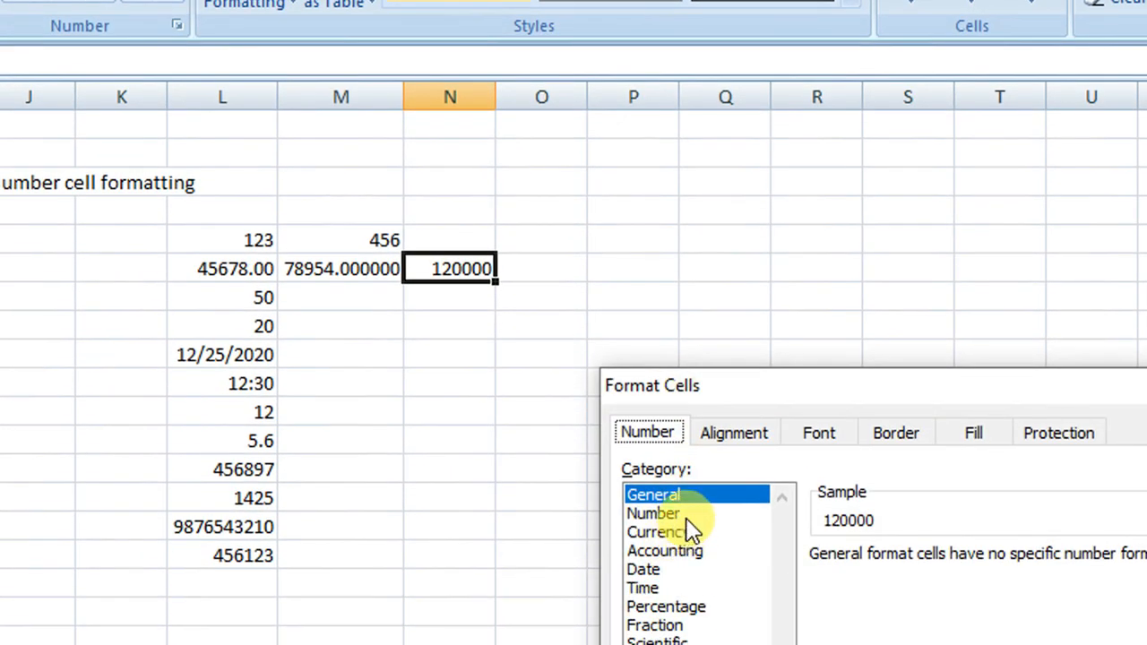
pyautogui.click(686, 515)
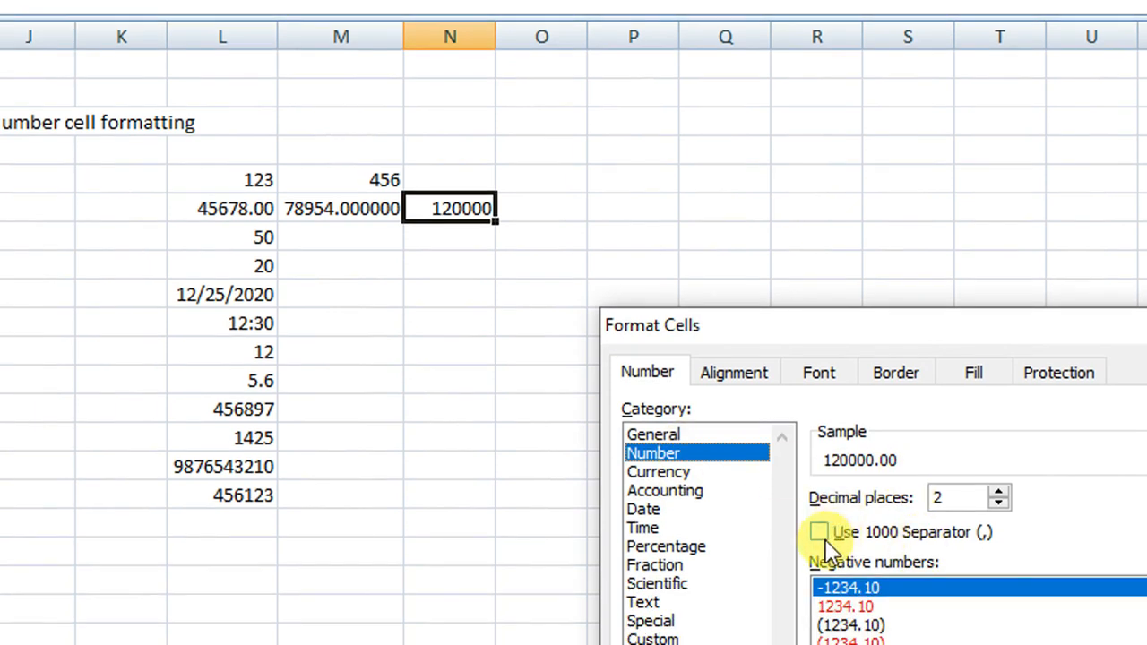
pyautogui.click(819, 534)
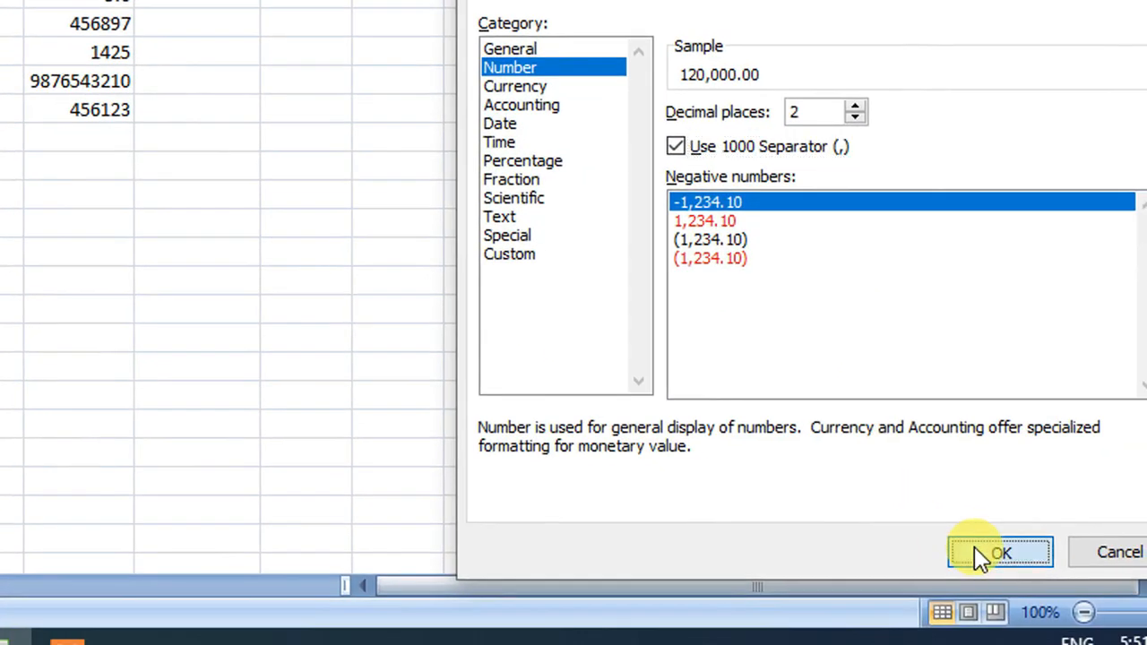
pyautogui.click(985, 558)
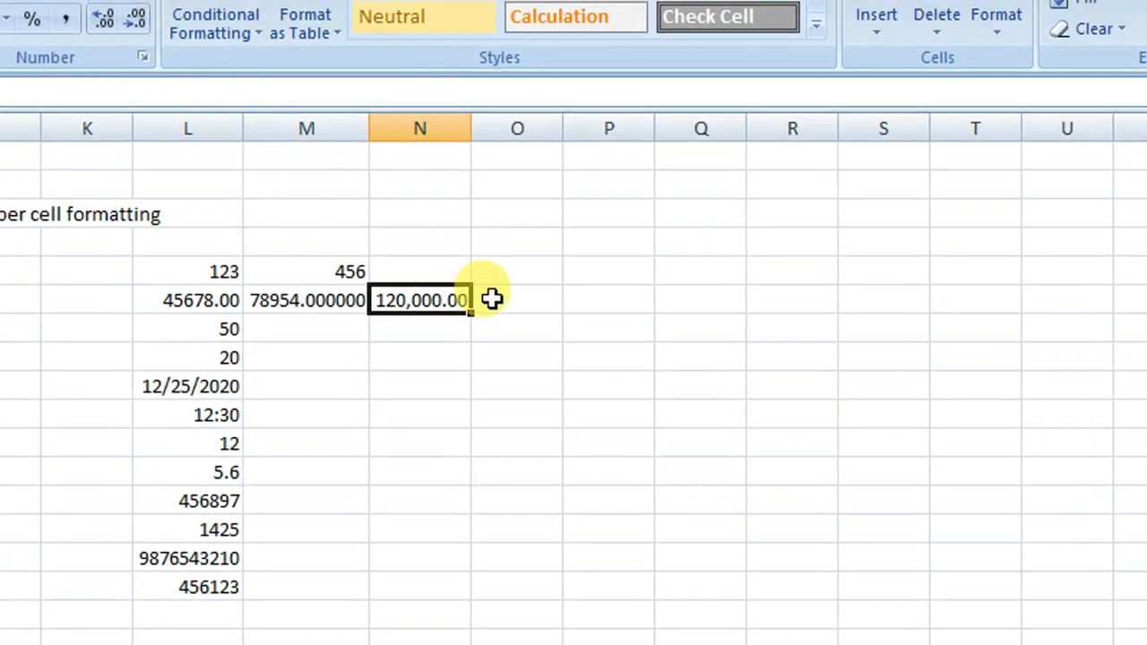
pyautogui.click(491, 299)
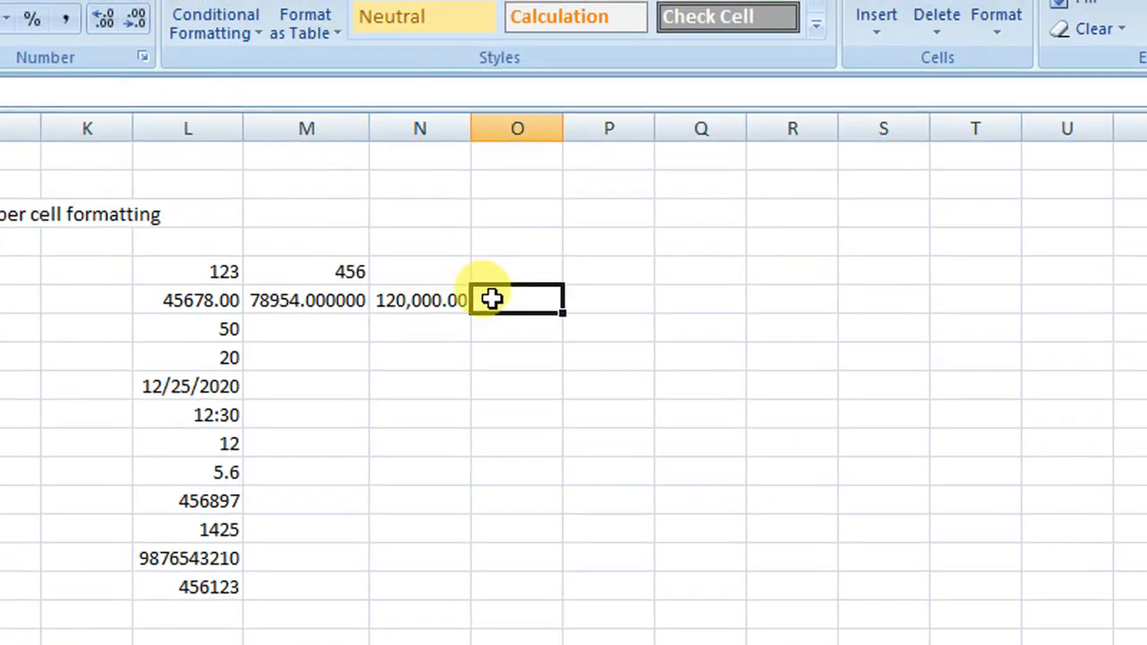
pyautogui.doubleClick(502, 305)
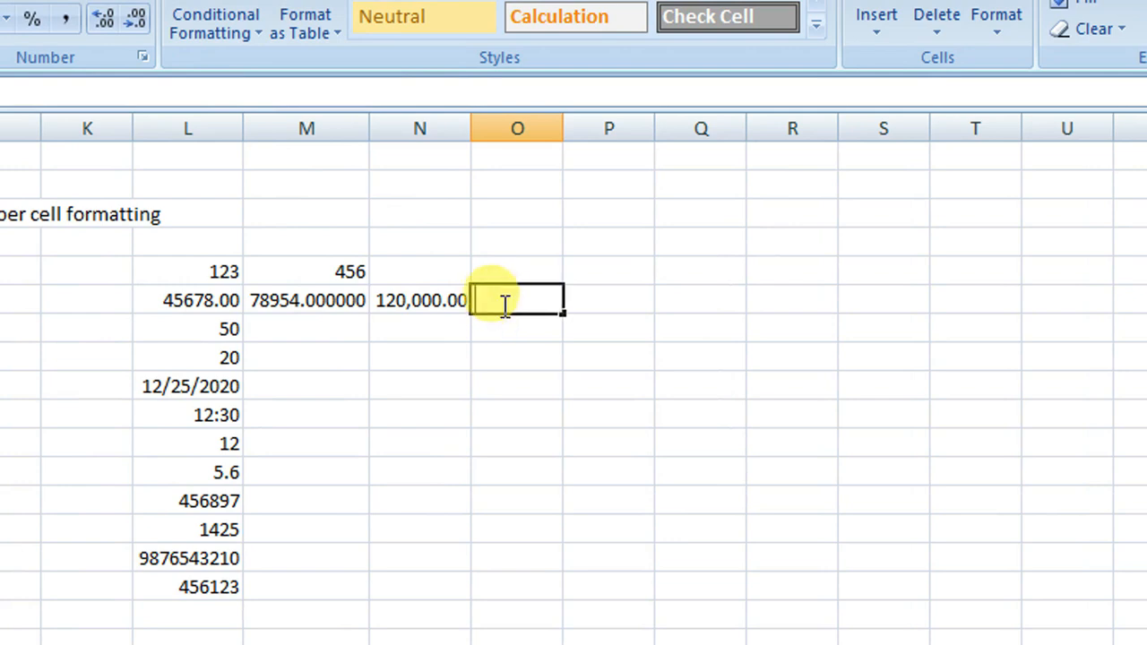
# Enter 789 in O2 and -458 in P2.
pyautogui.write('789')
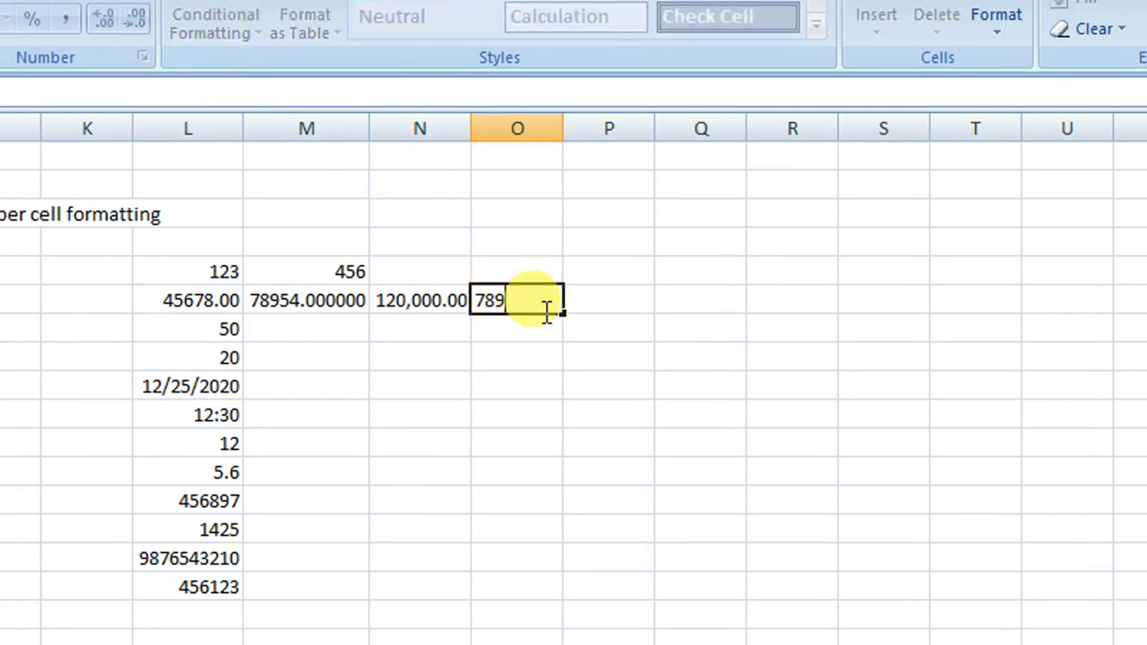
pyautogui.click(597, 301)
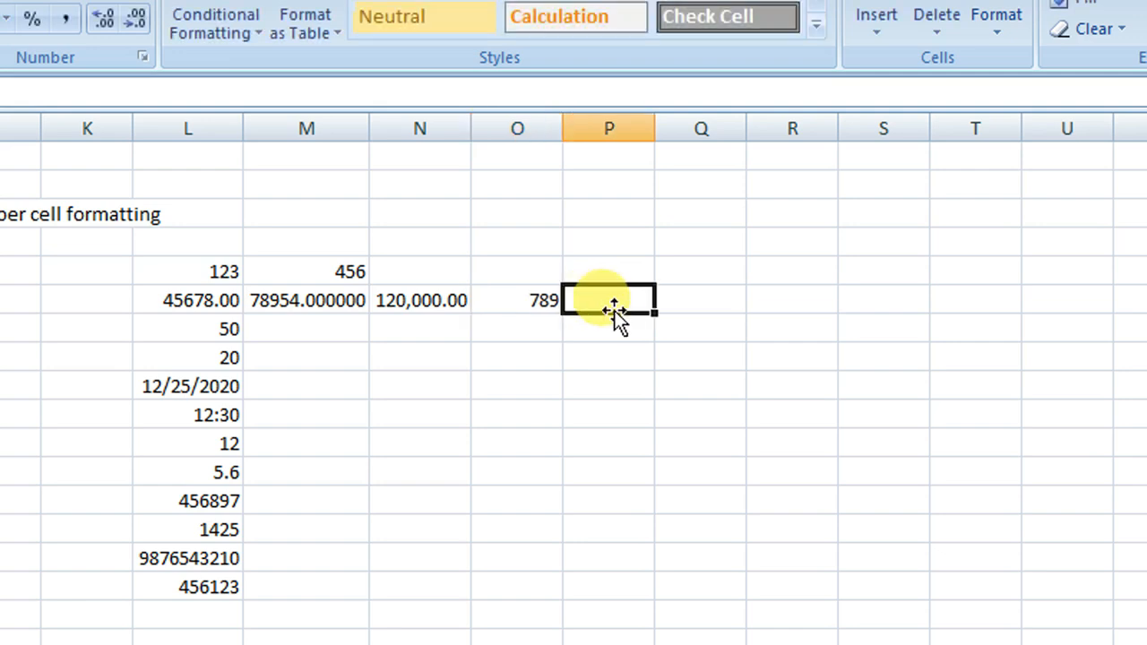
pyautogui.doubleClick(621, 300)
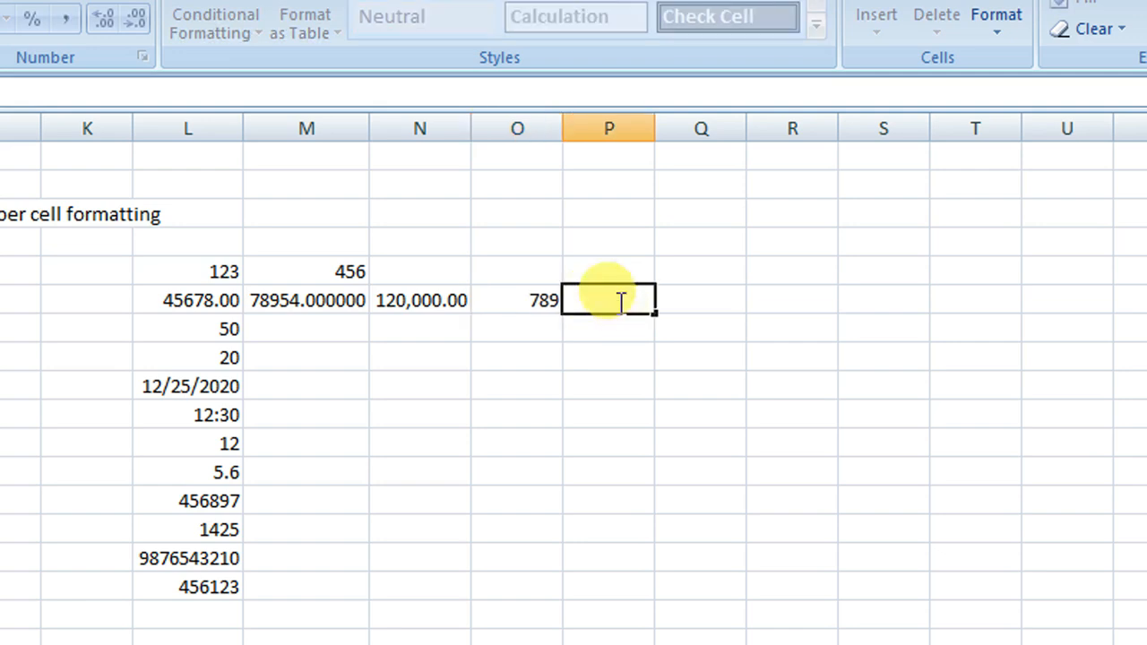
pyautogui.write('-458')
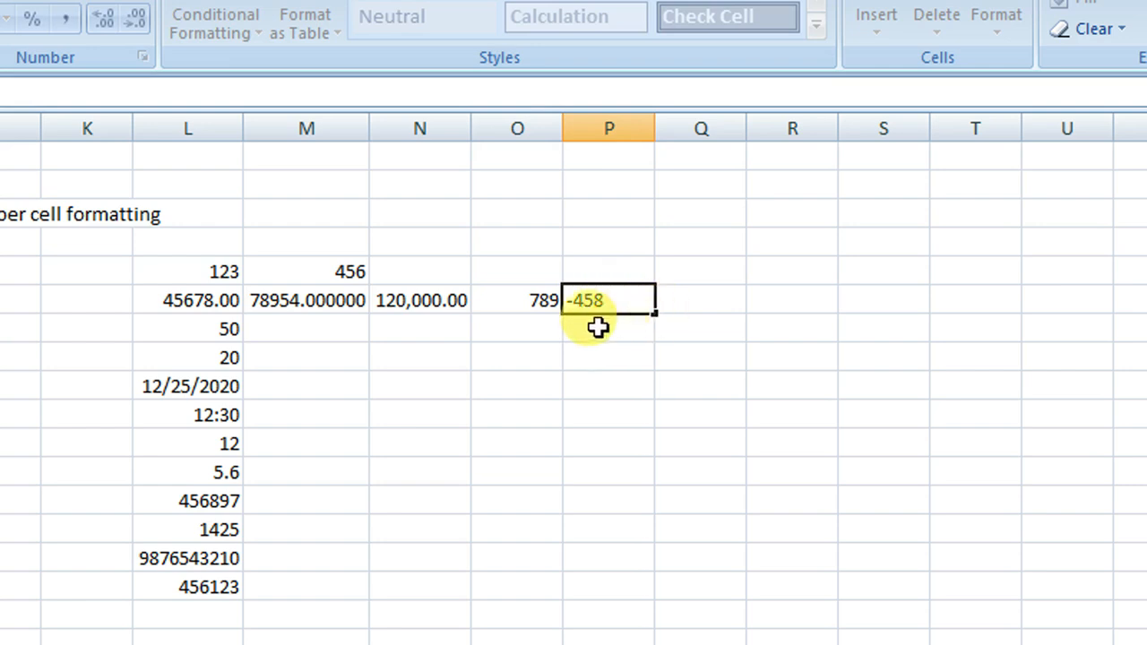
pyautogui.click(691, 302)
# Format 789 as Number with 2 decimals, showing 789.00.
pyautogui.click(545, 302)
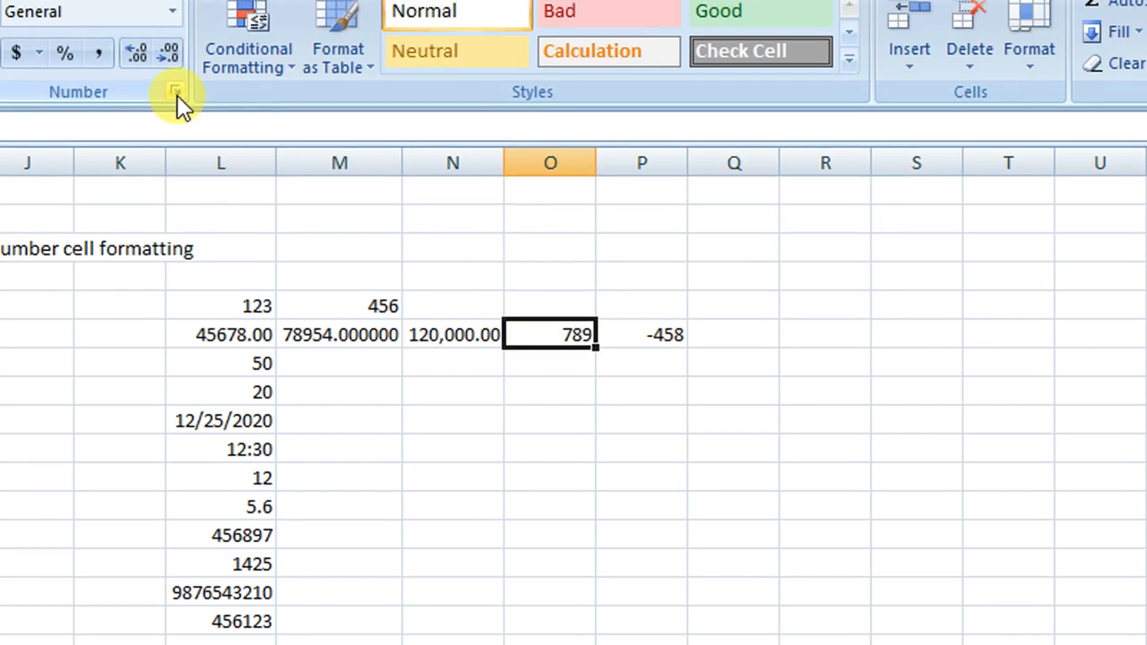
pyautogui.click(142, 56)
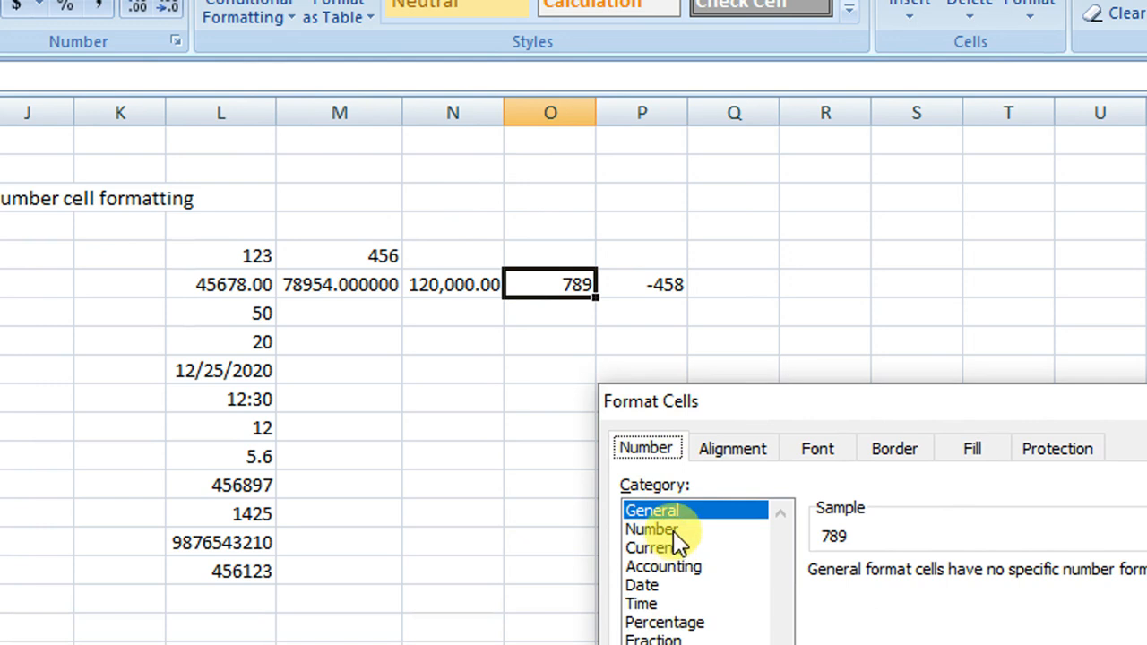
pyautogui.click(674, 531)
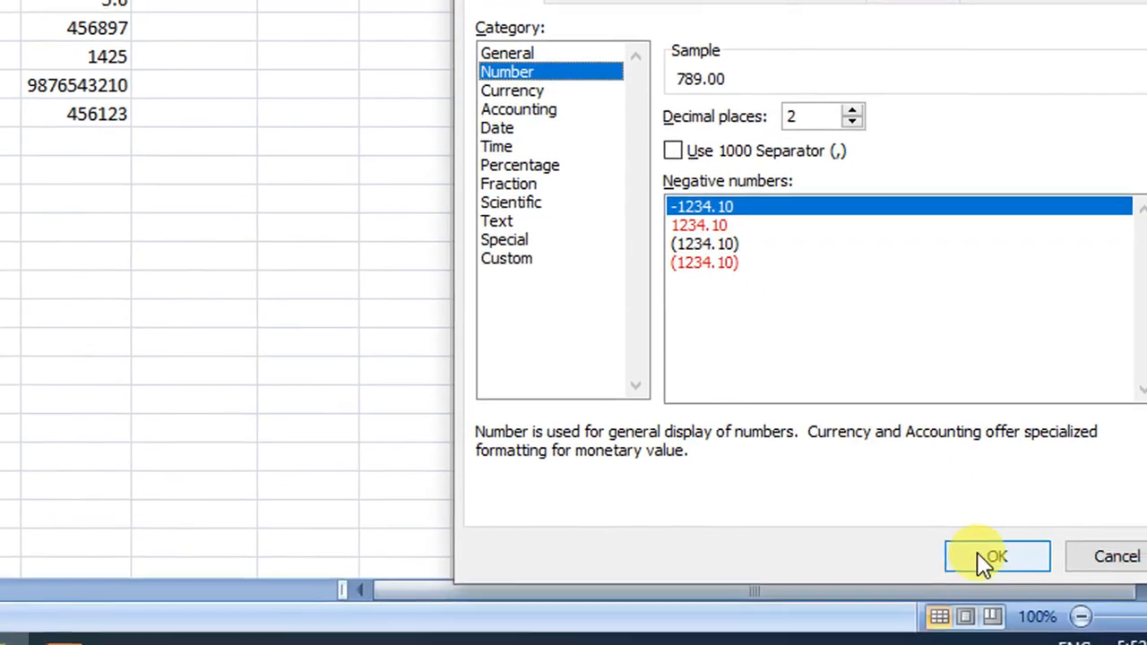
pyautogui.click(1125, 644)
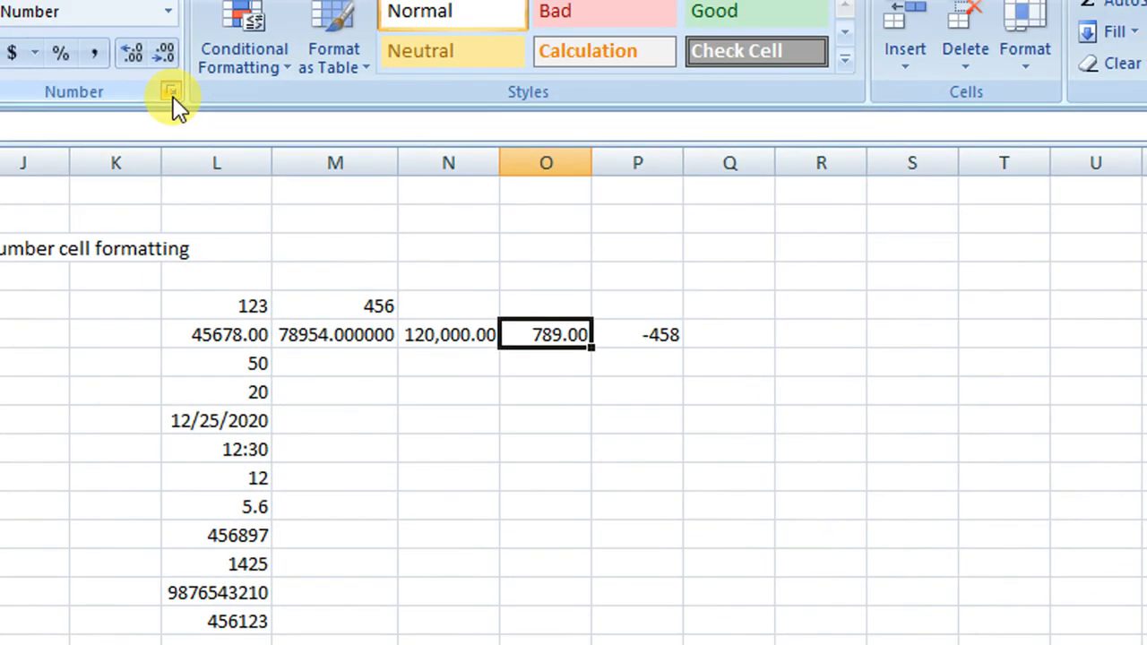
# Apply the red negative style, then the parenthesized negative style, to the 789 cell.
pyautogui.click(172, 93)
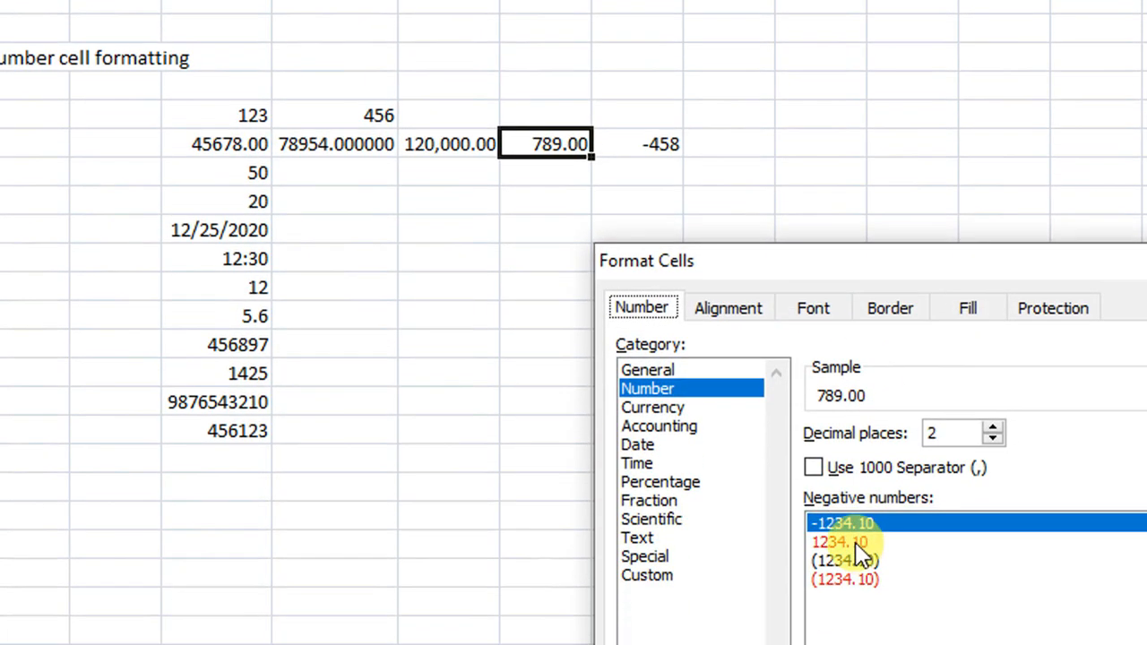
pyautogui.click(855, 541)
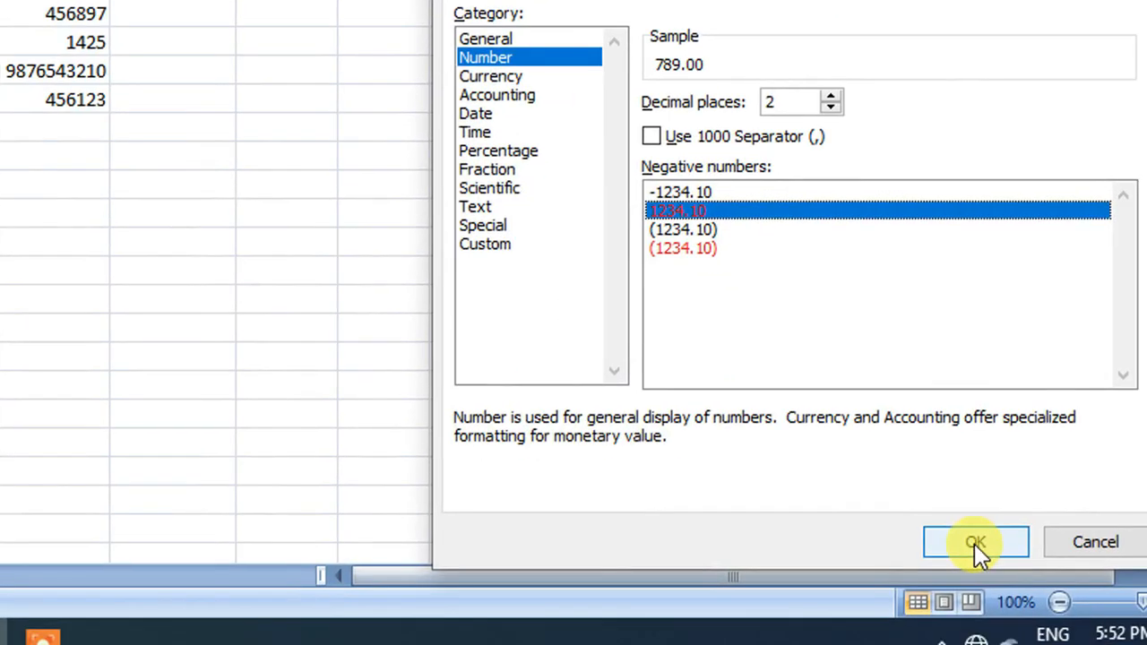
pyautogui.click(973, 543)
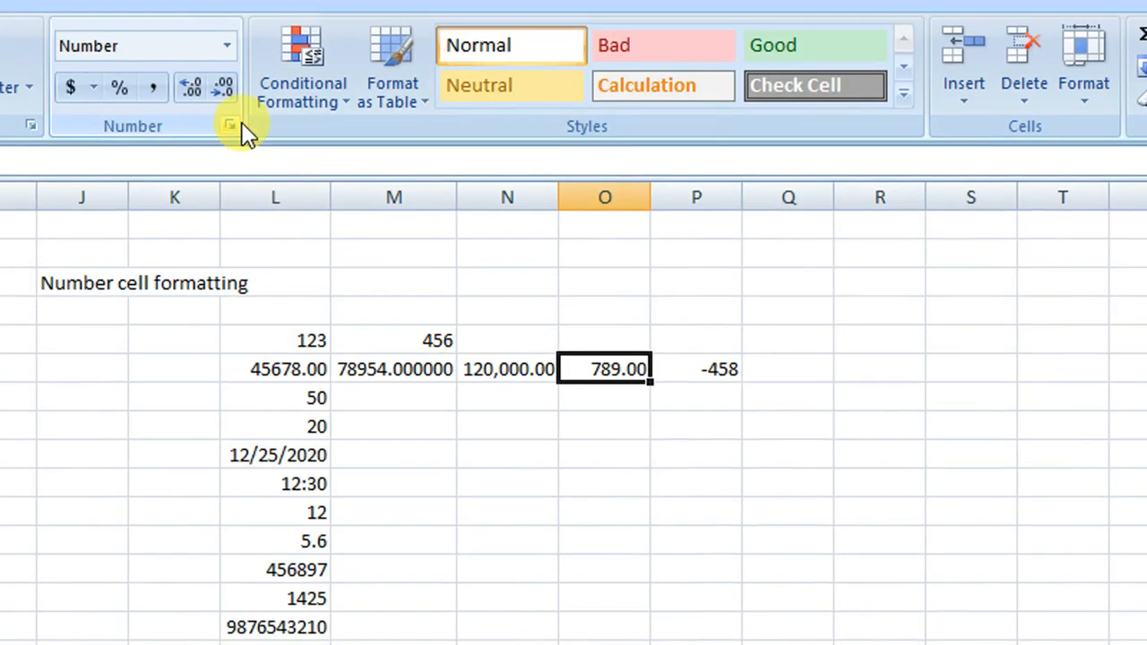
pyautogui.click(232, 126)
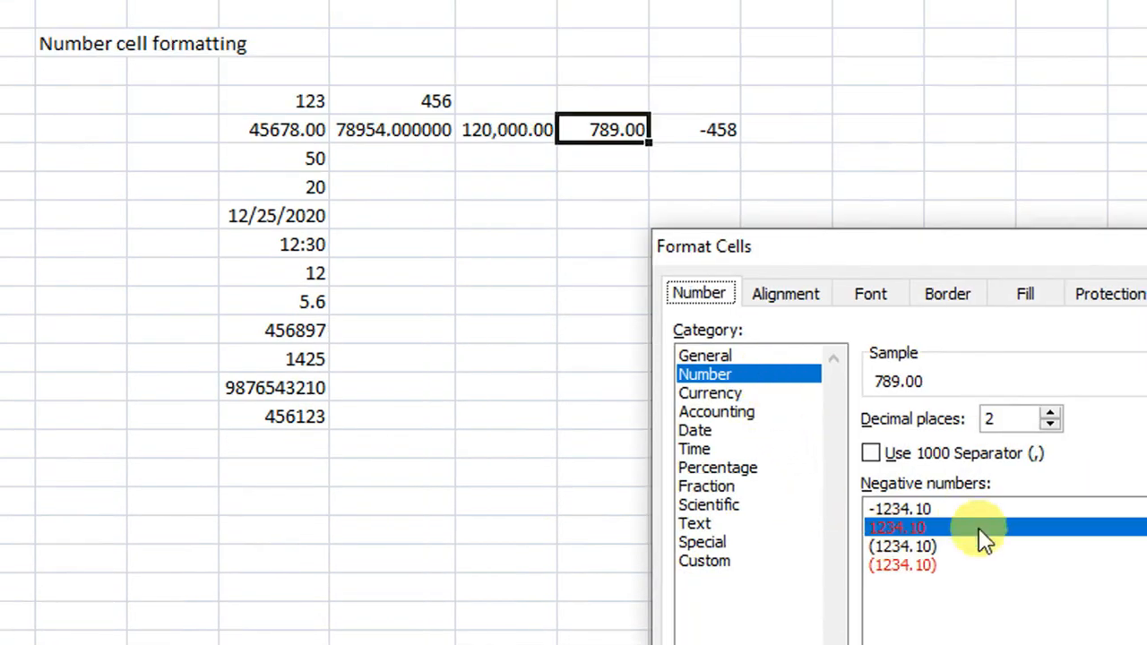
pyautogui.click(924, 545)
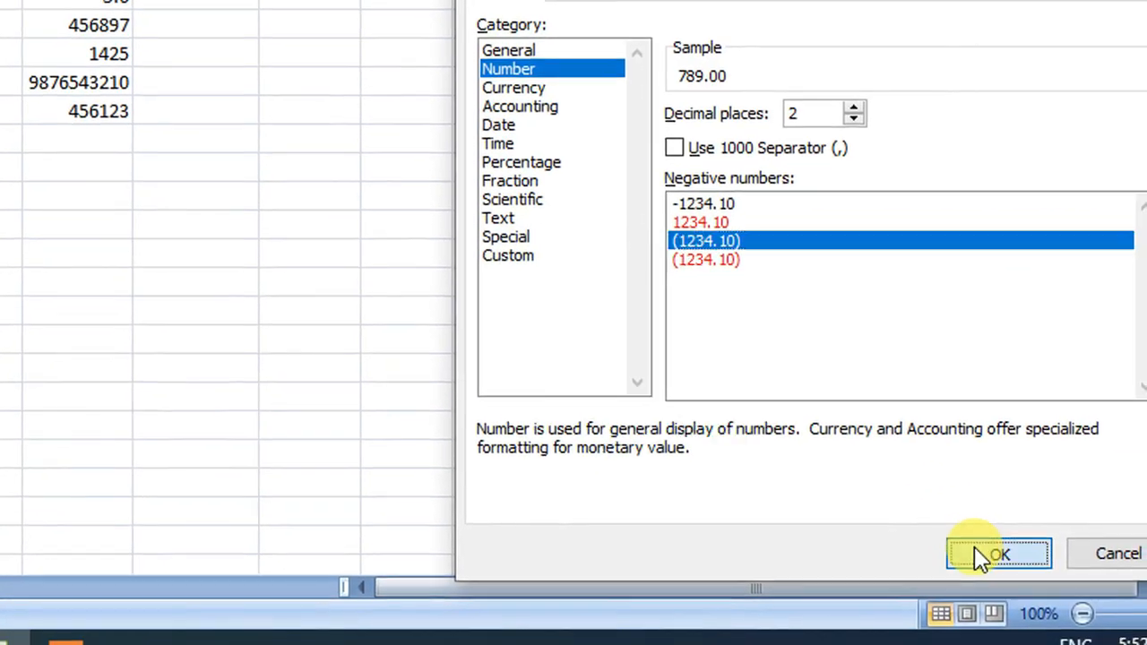
pyautogui.click(981, 553)
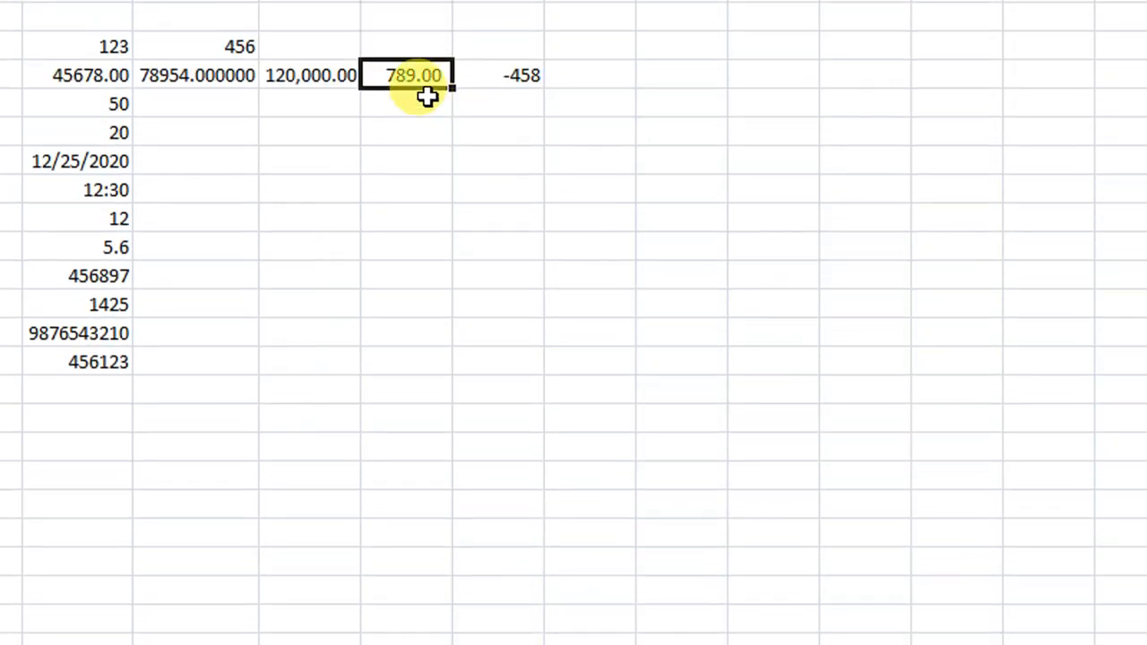
# Format the -458 cell as Number with 2 decimals, showing -458.00.
pyautogui.click(486, 81)
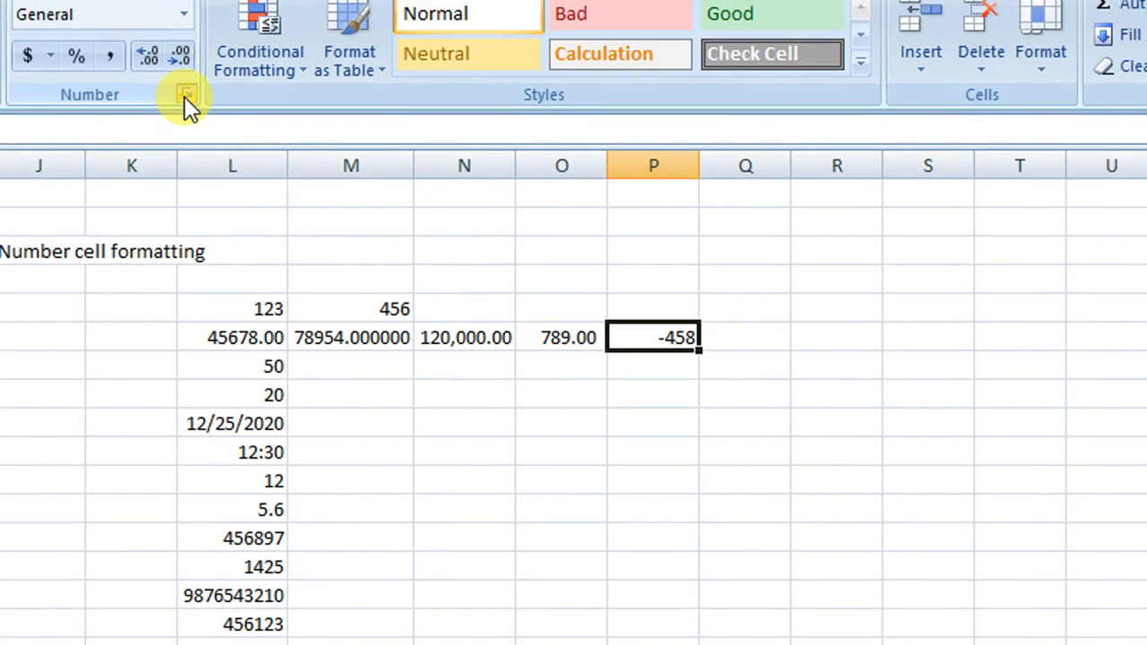
pyautogui.click(188, 85)
pyautogui.click(662, 571)
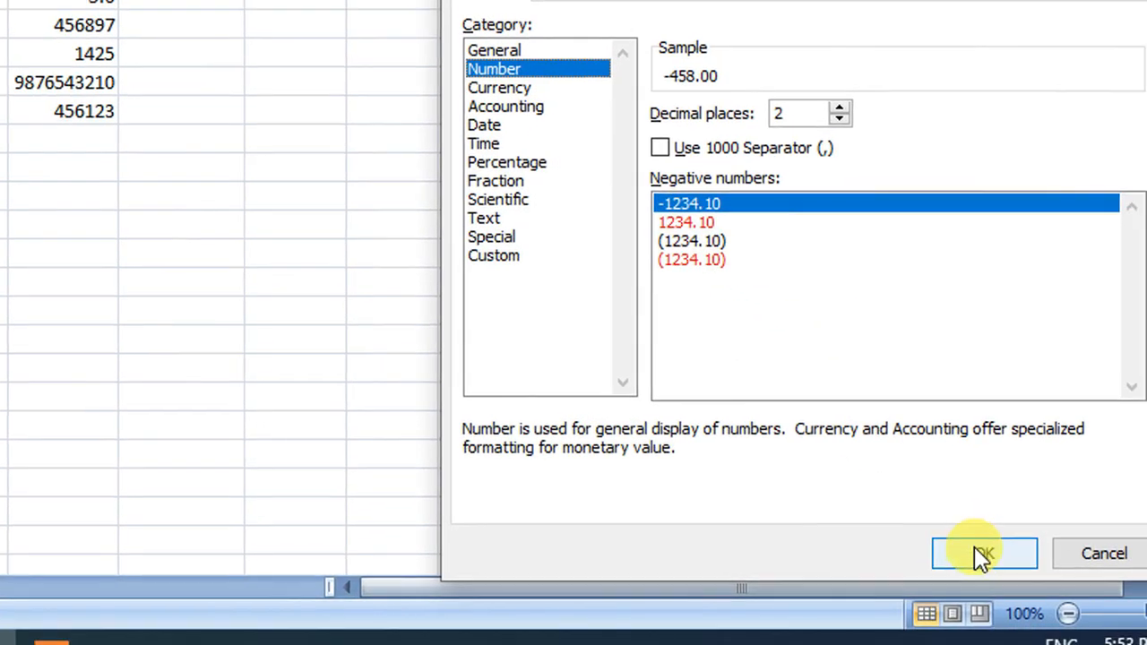
pyautogui.click(998, 562)
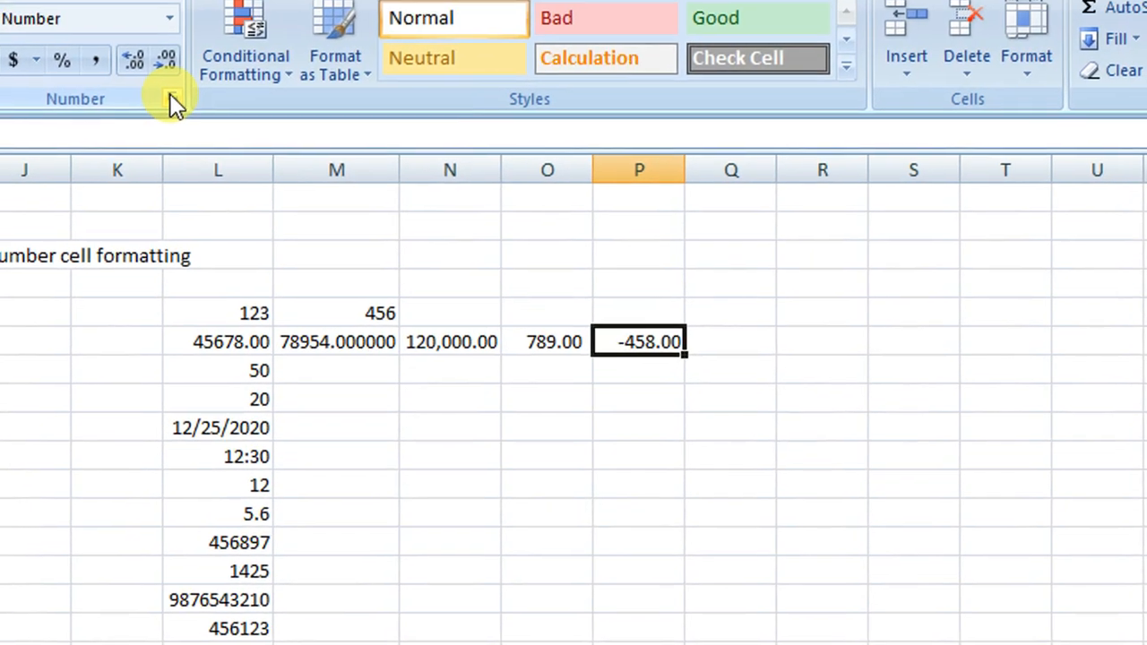
# Try red, then parenthesized, then red parenthesized negative styles on -458, ending at (458.00).
pyautogui.click(119, 48)
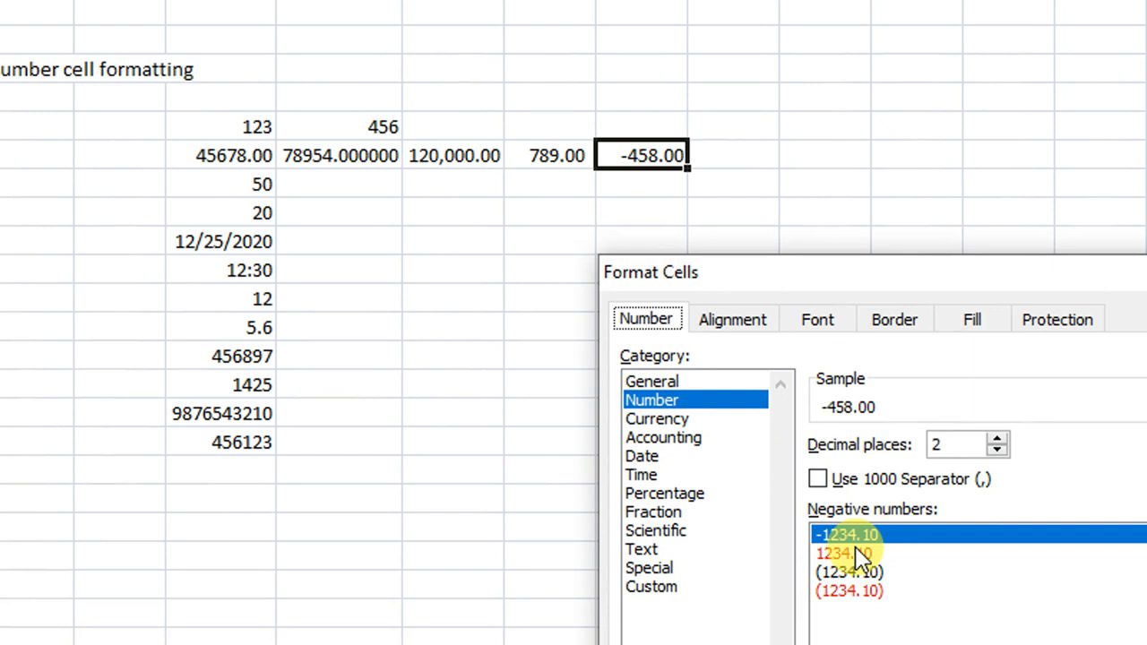
pyautogui.click(847, 553)
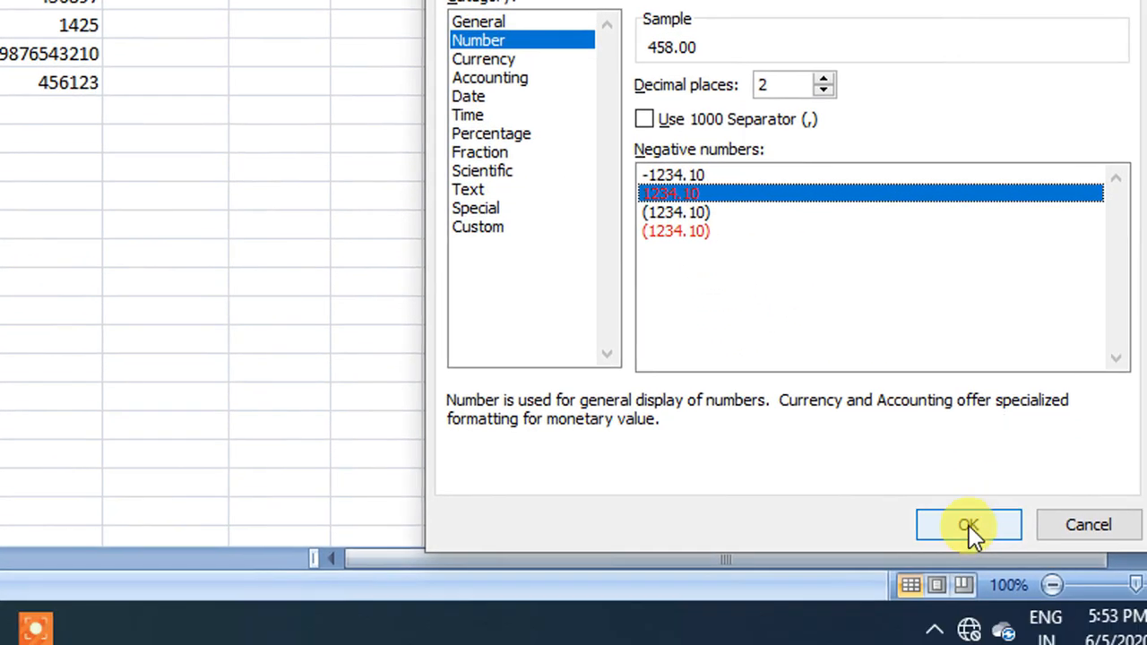
pyautogui.click(997, 576)
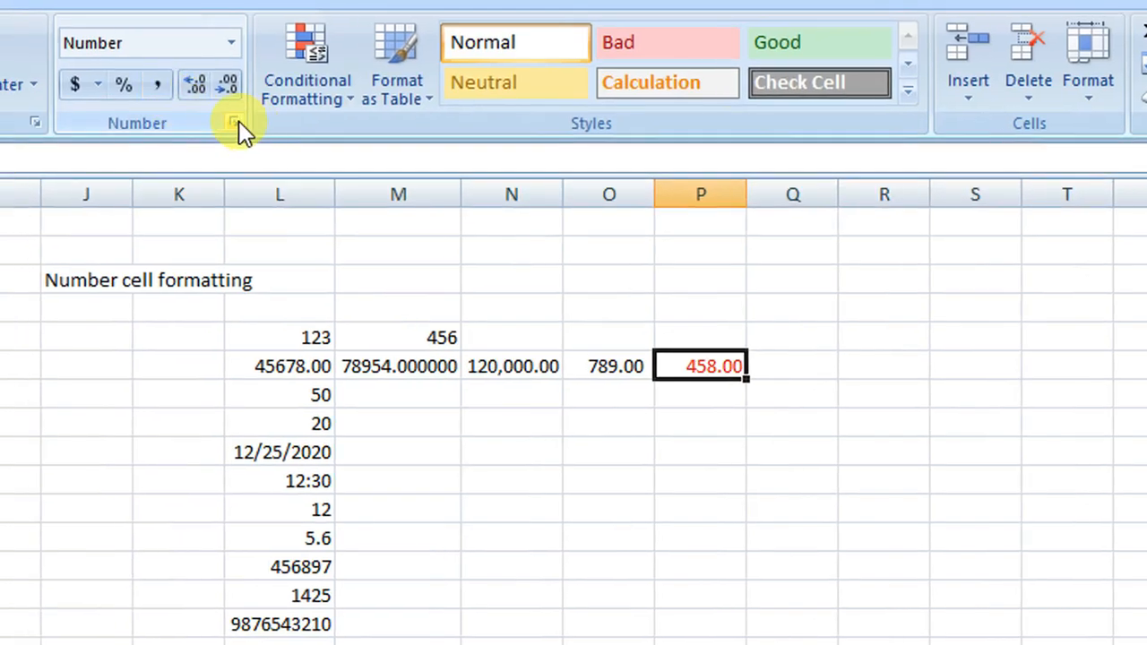
pyautogui.click(237, 125)
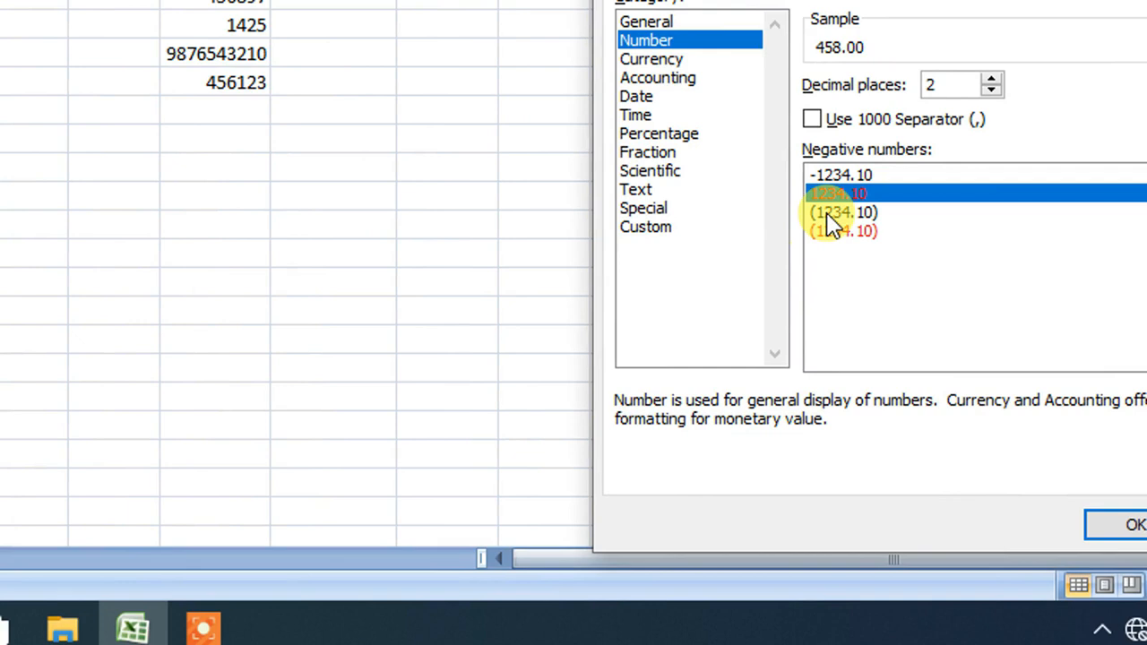
pyautogui.click(832, 212)
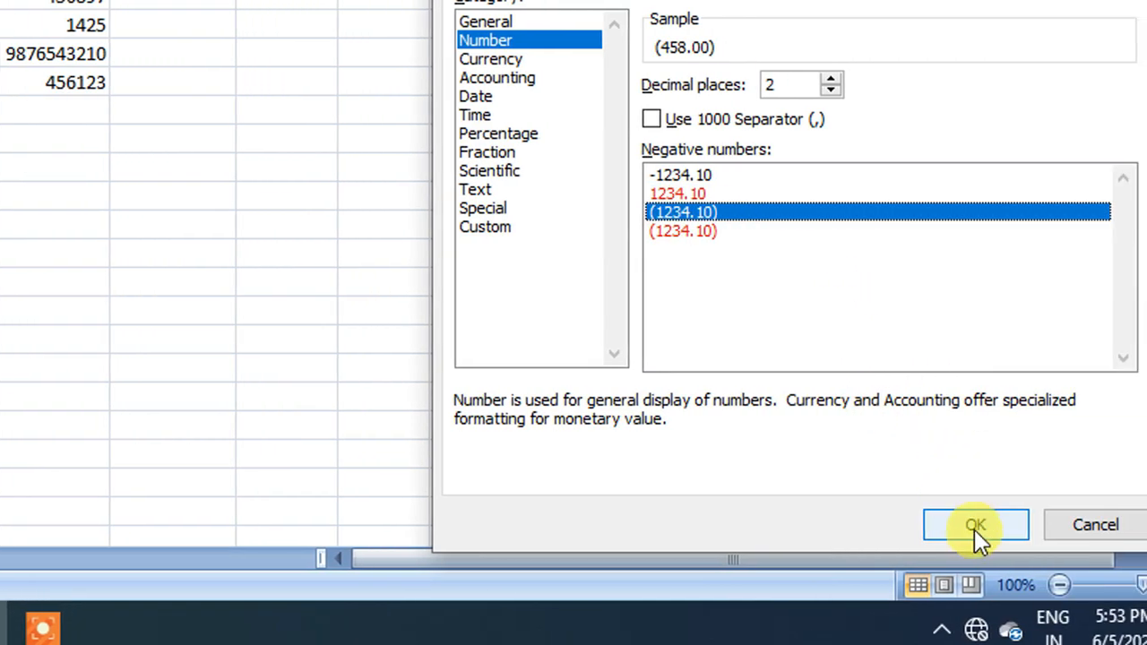
pyautogui.click(974, 528)
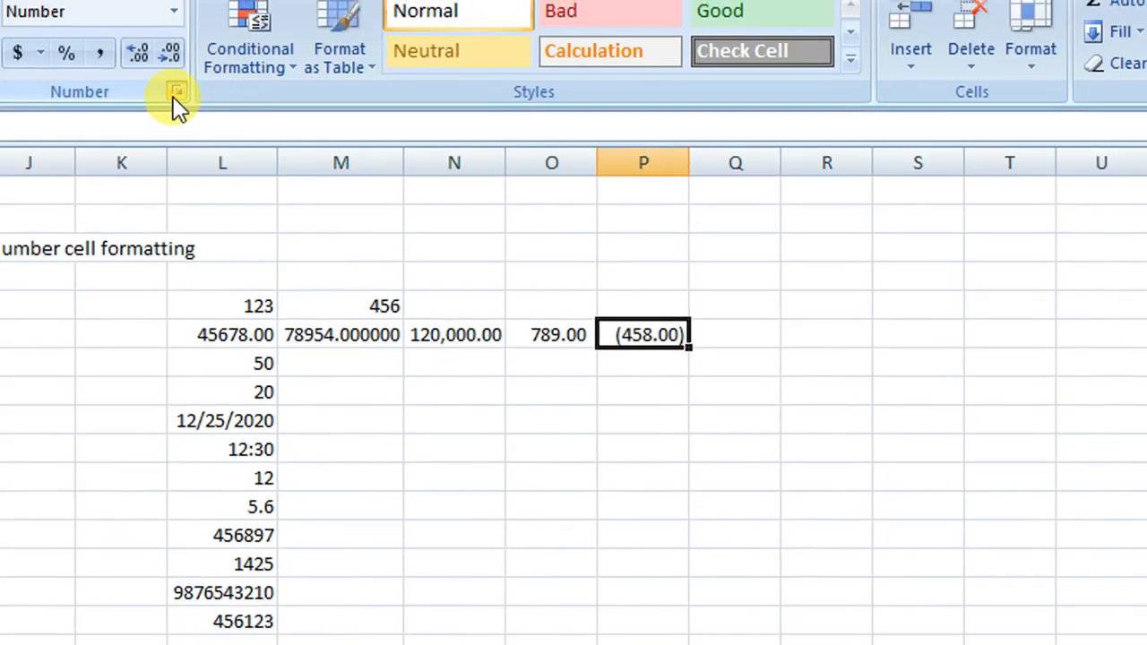
pyautogui.click(176, 79)
pyautogui.click(852, 481)
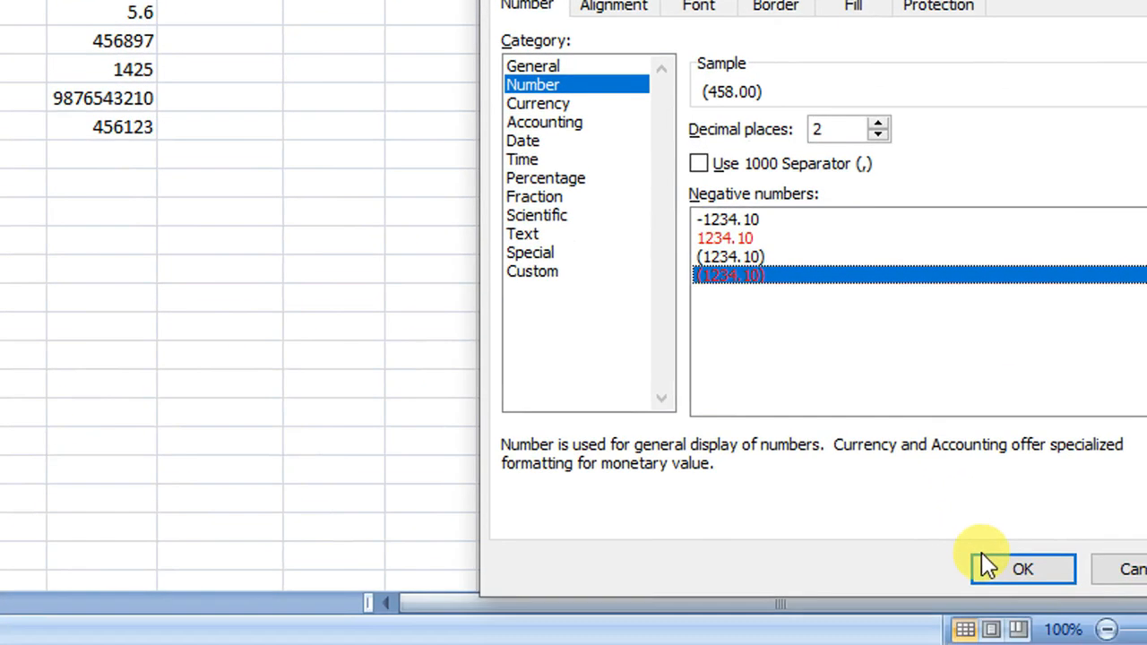
pyautogui.click(990, 560)
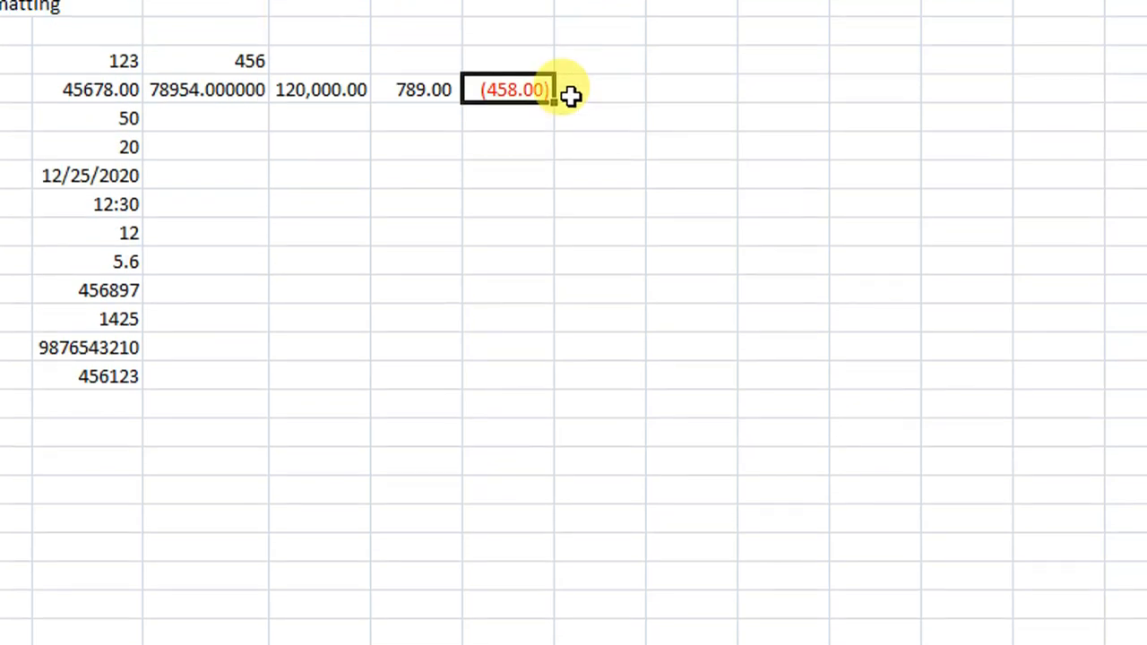
# Format the Currency row's 50 as Currency with 2 decimals, showing $50.00.
pyautogui.click(579, 95)
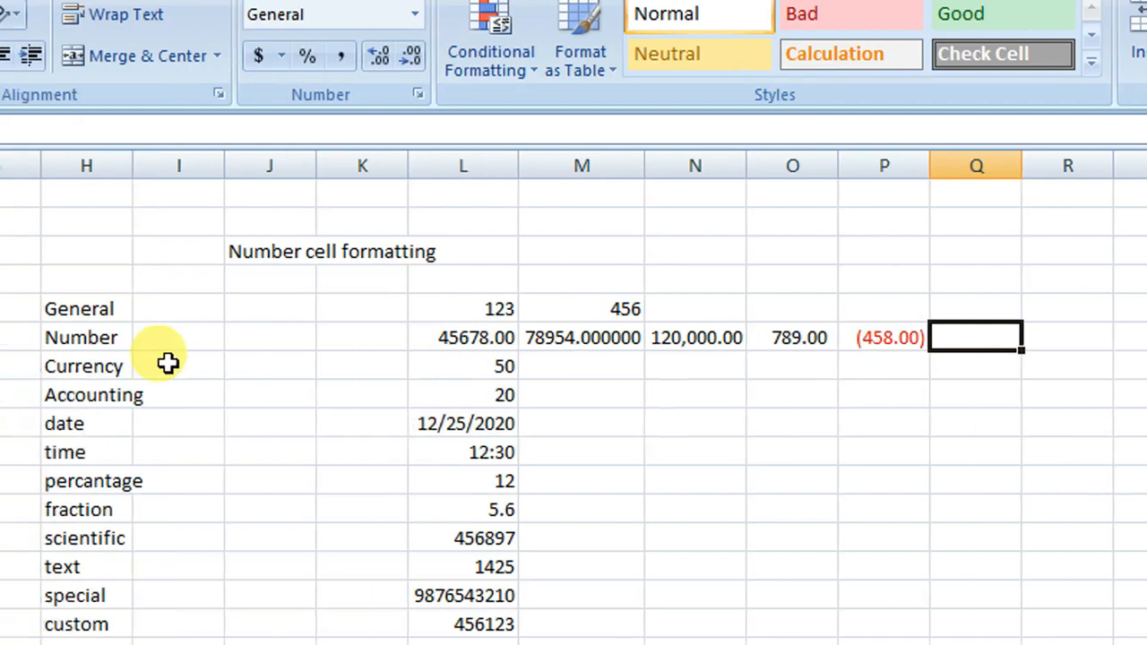
pyautogui.click(531, 368)
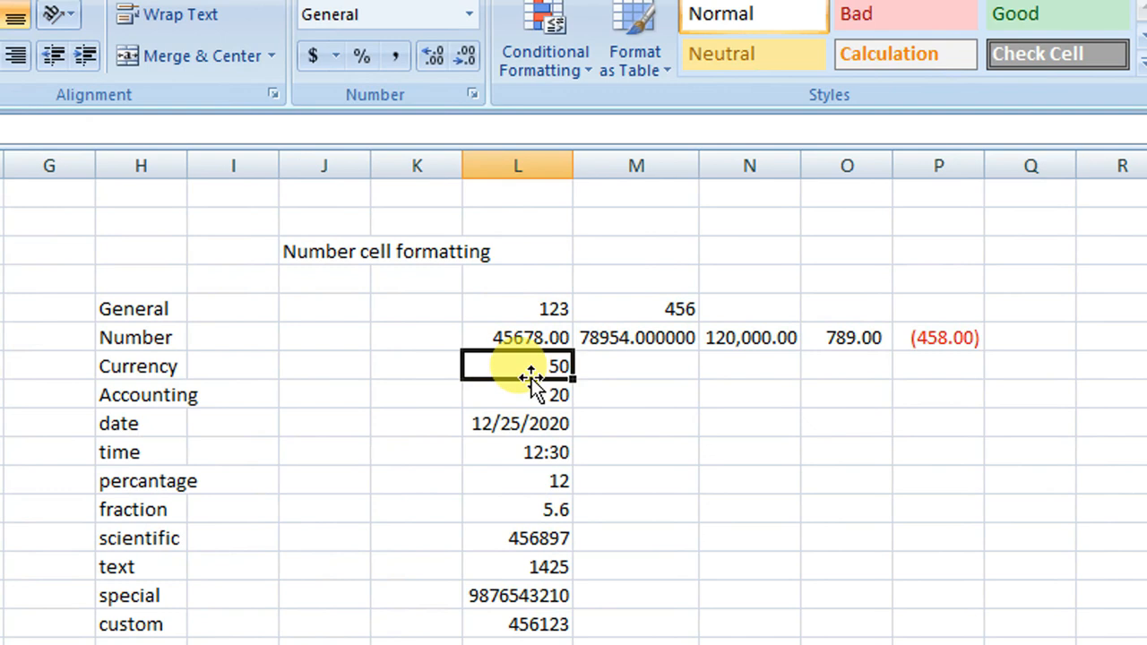
pyautogui.click(473, 94)
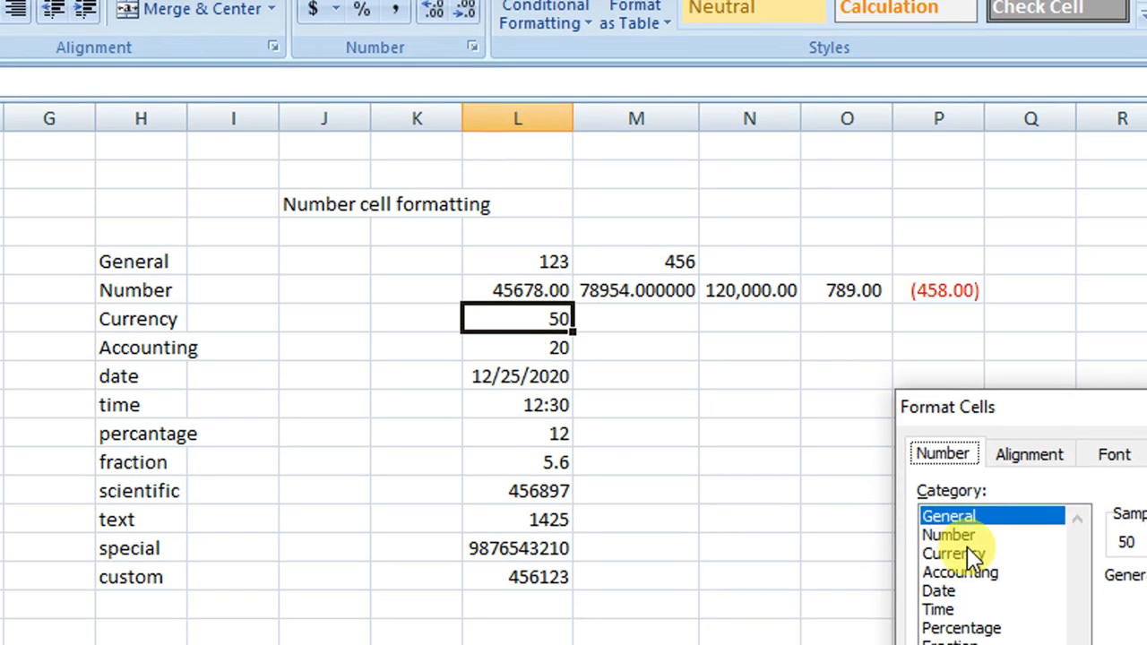
pyautogui.click(968, 602)
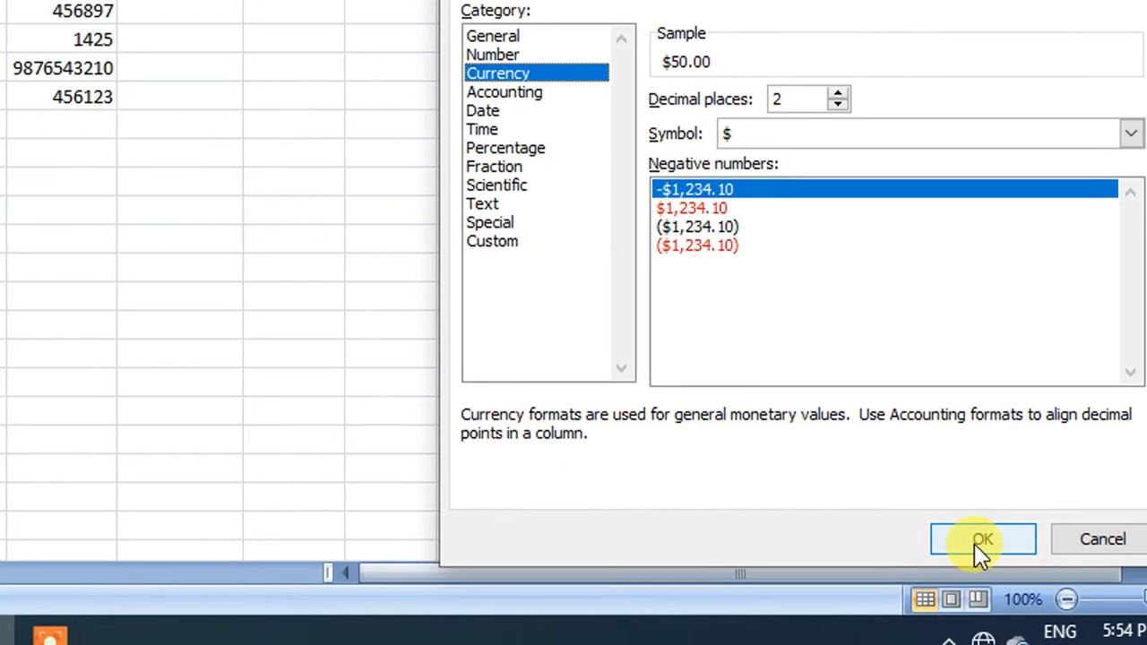
pyautogui.click(987, 572)
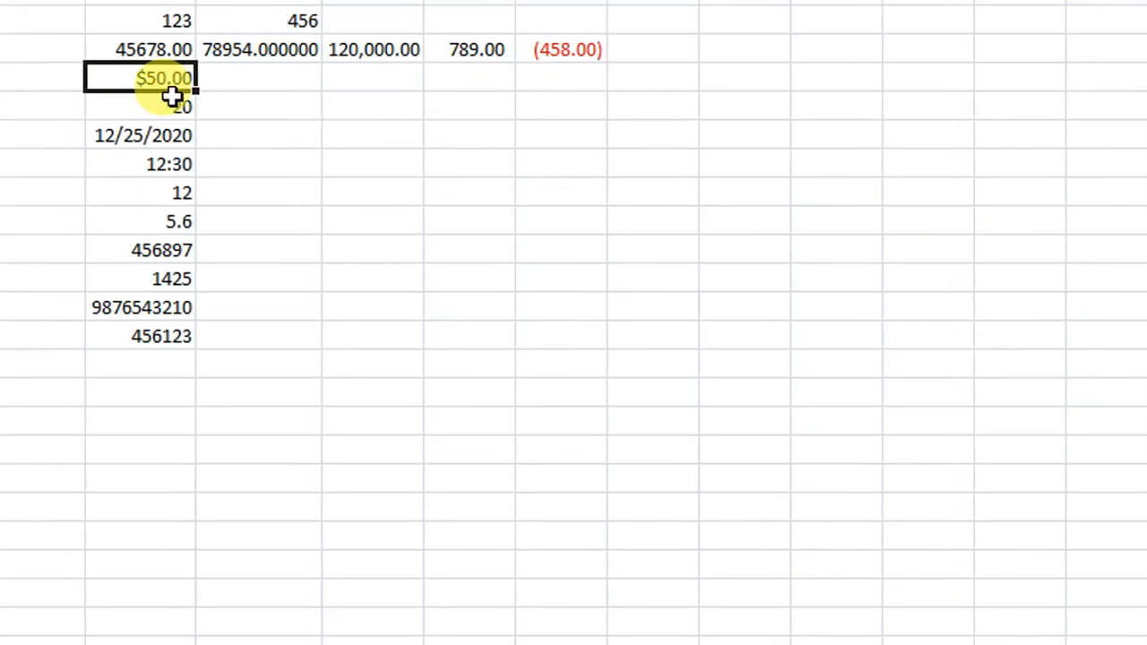
pyautogui.click(229, 76)
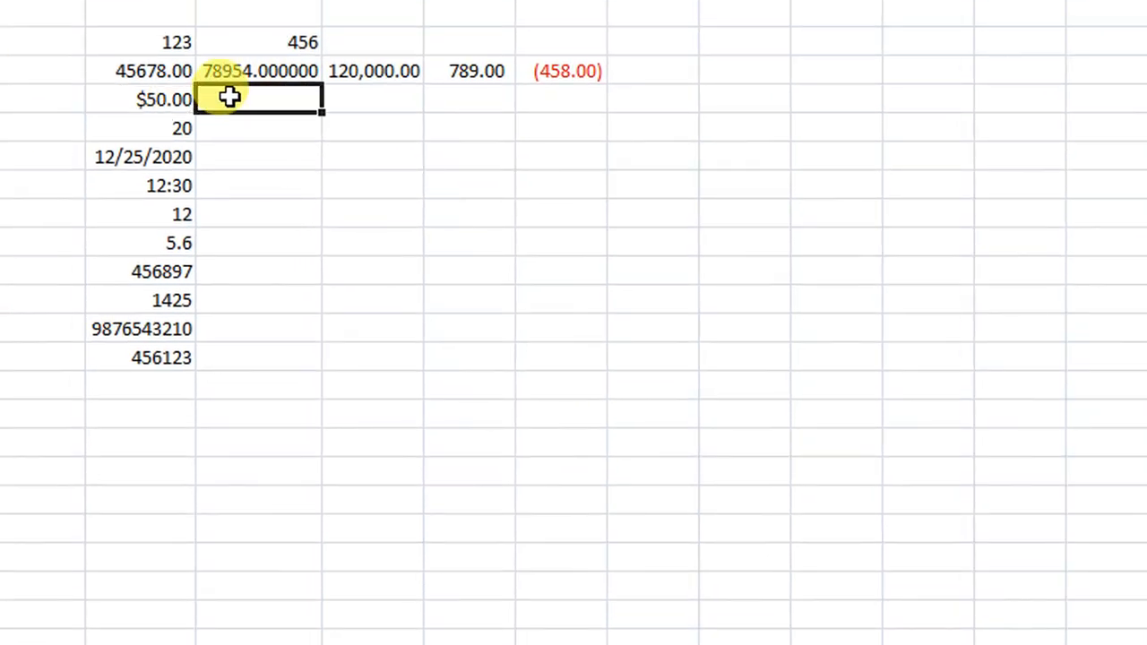
# Enter 45, 78 and 63 in the Currency row cells.
pyautogui.write('45')
pyautogui.click(333, 106)
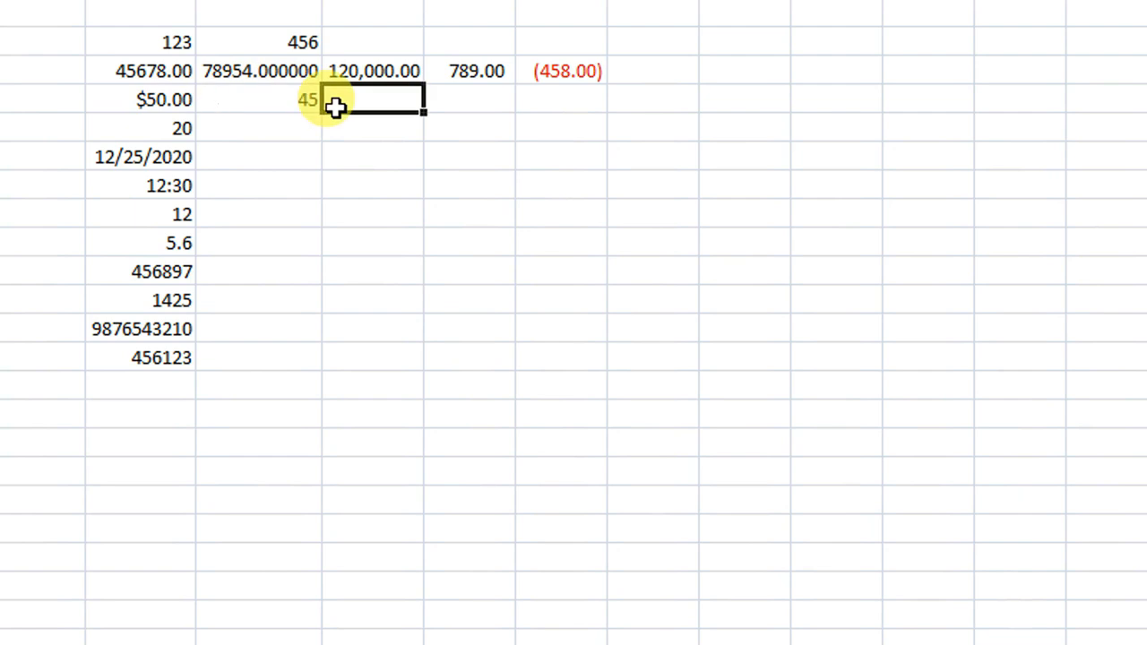
pyautogui.write('78')
pyautogui.click(455, 104)
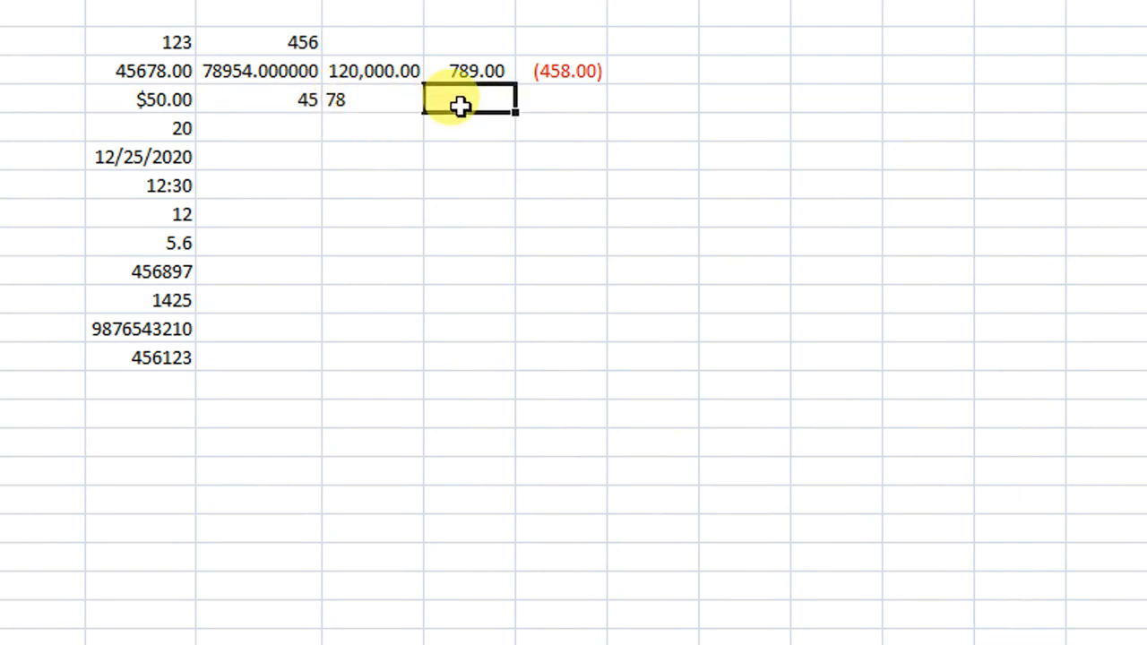
pyautogui.click(550, 111)
pyautogui.write('63')
pyautogui.click(648, 104)
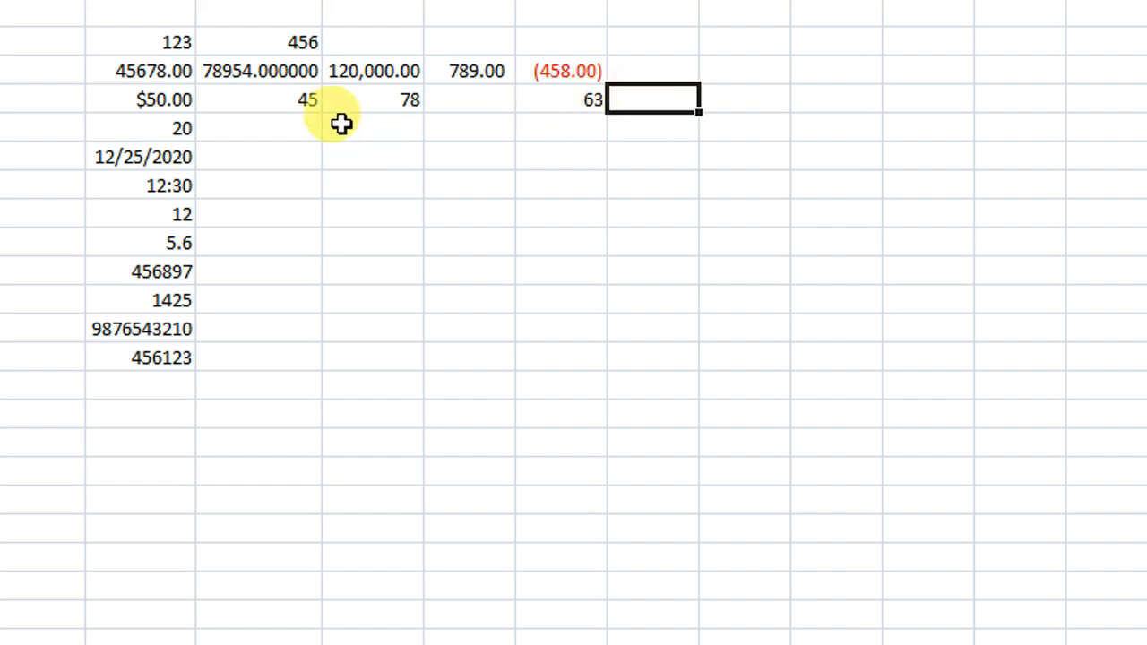
# Format 45 as Currency with the Armenian (Armenia) dram symbol.
pyautogui.click(310, 99)
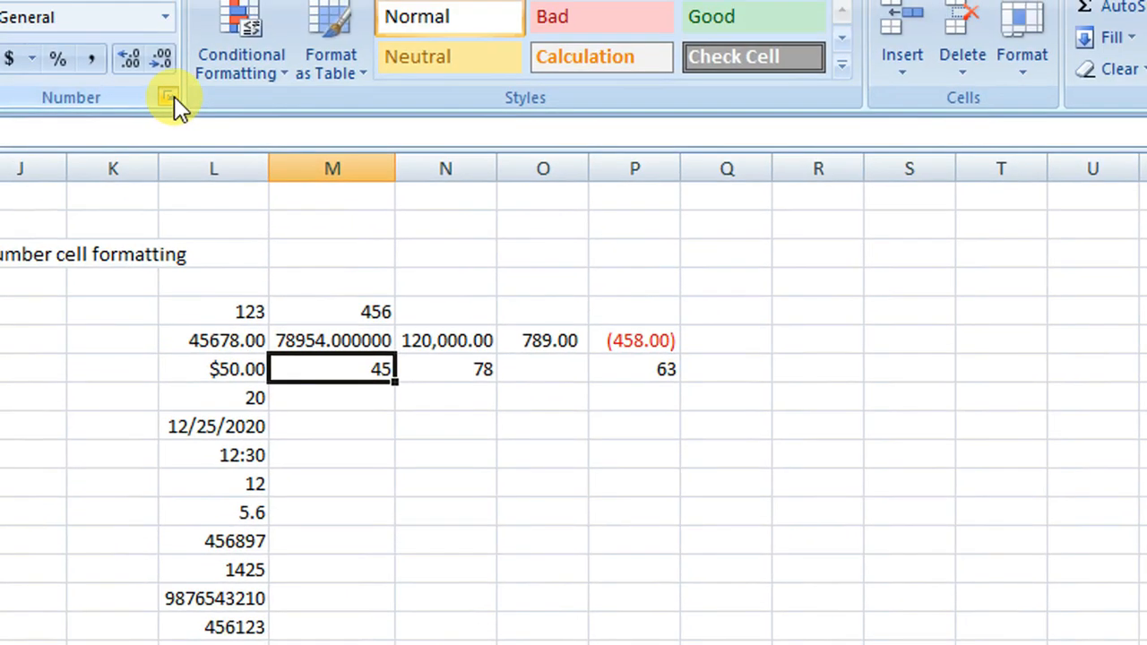
pyautogui.click(169, 97)
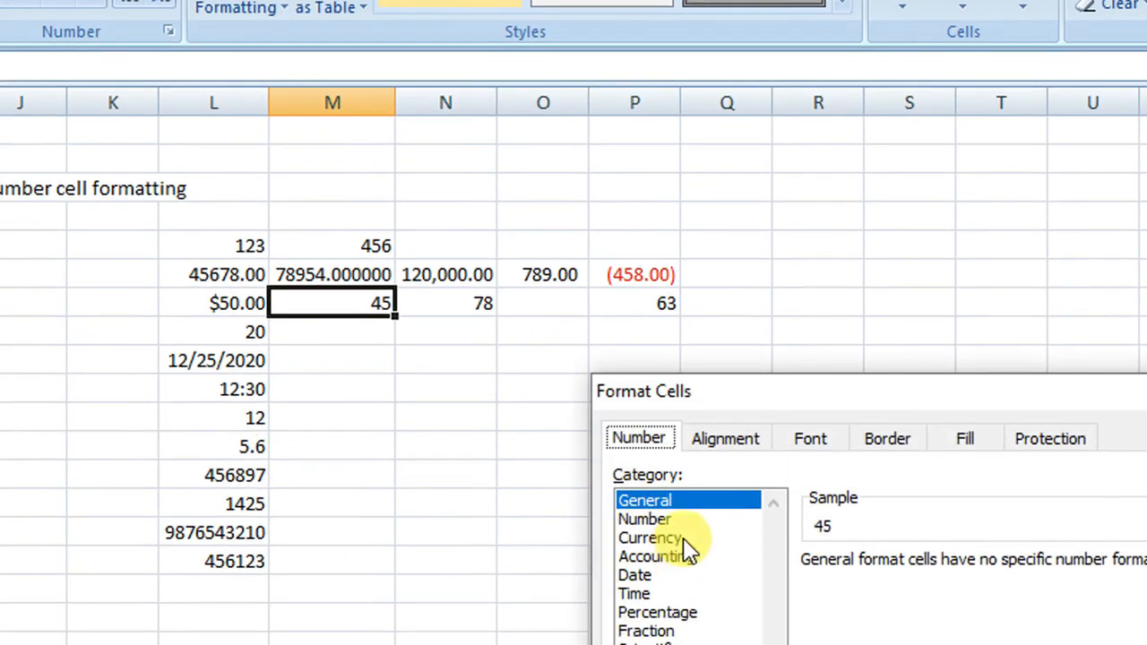
pyautogui.click(681, 604)
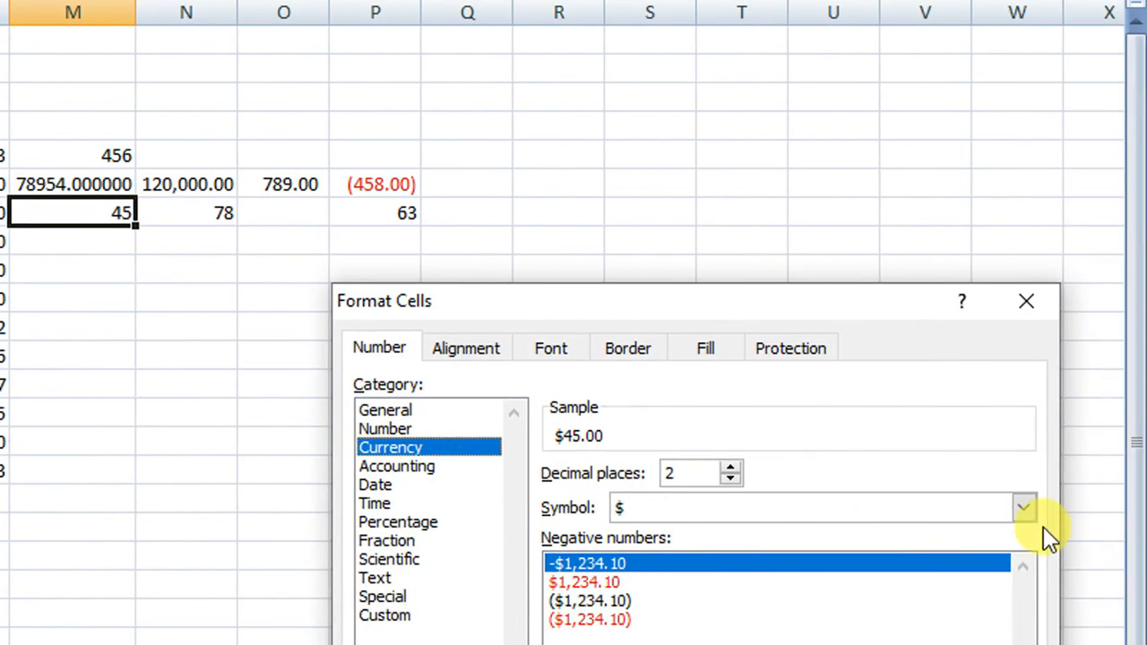
pyautogui.click(1024, 508)
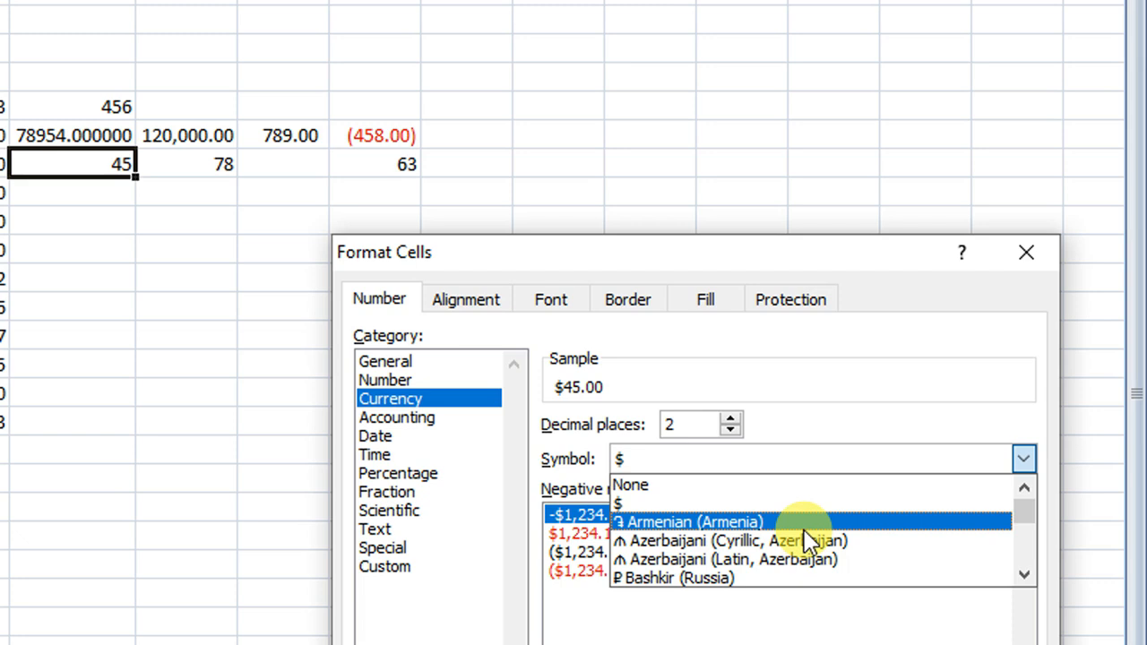
pyautogui.click(708, 528)
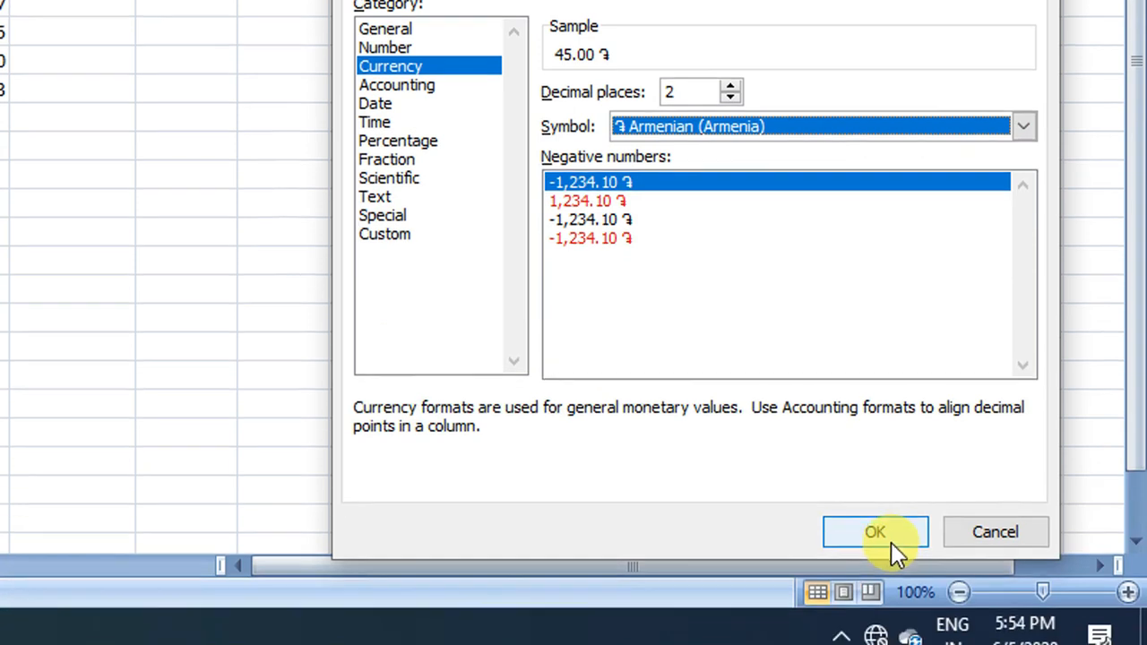
pyautogui.click(882, 532)
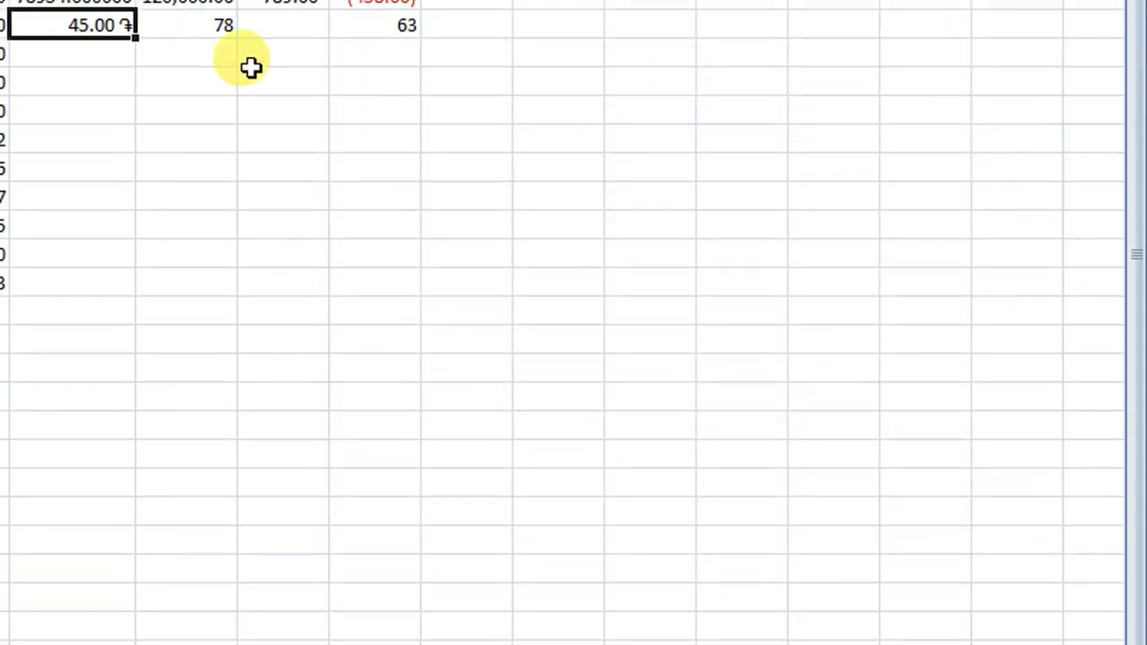
pyautogui.click(228, 95)
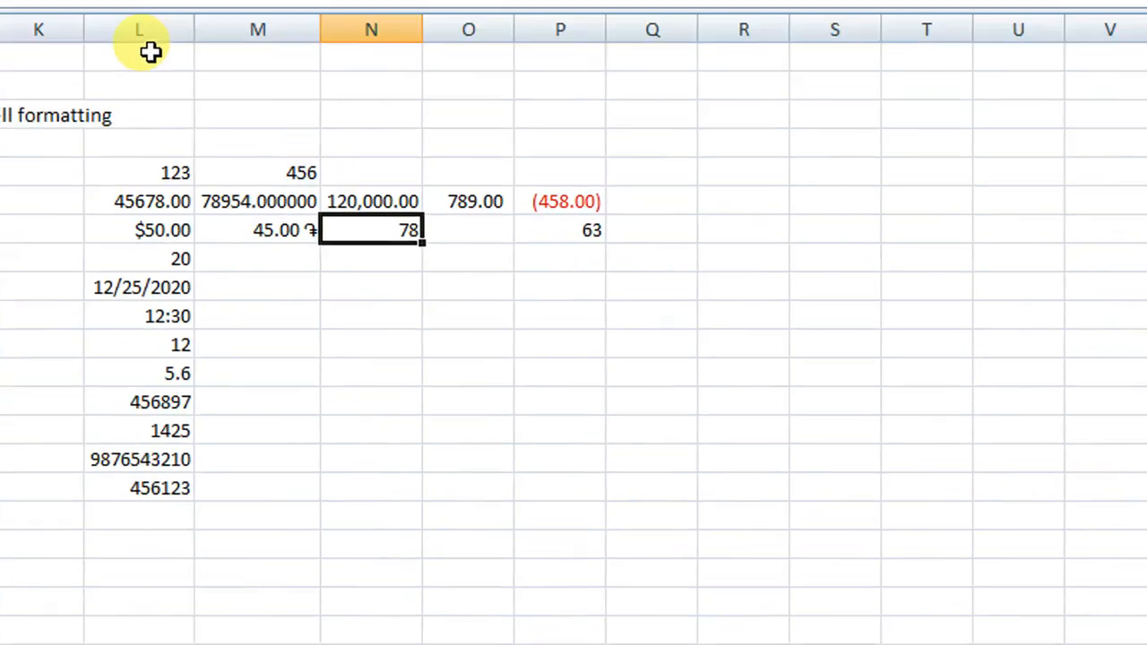
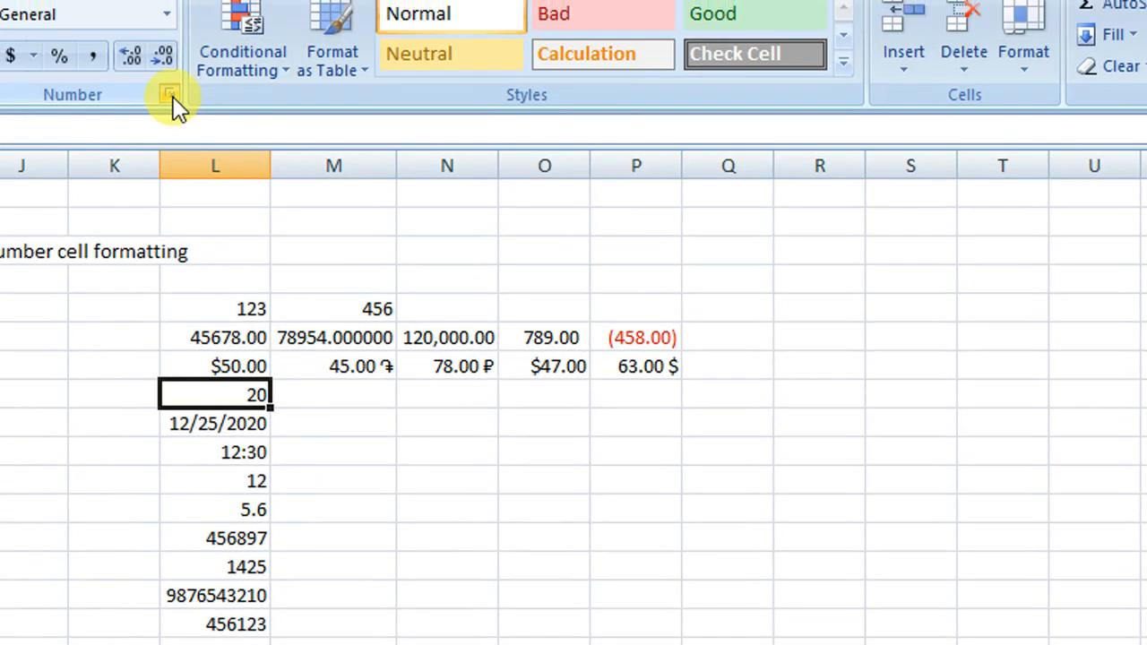
# Format the Accounting row's 20 in Accounting format, showing $ 20.00.
pyautogui.click(169, 94)
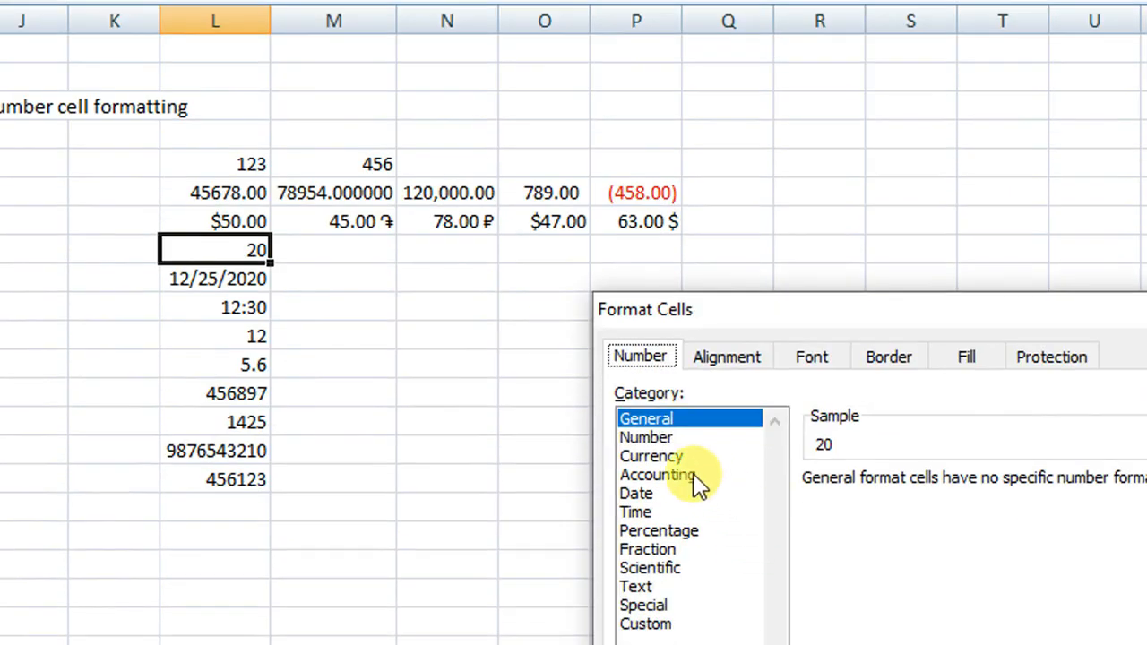
pyautogui.click(689, 621)
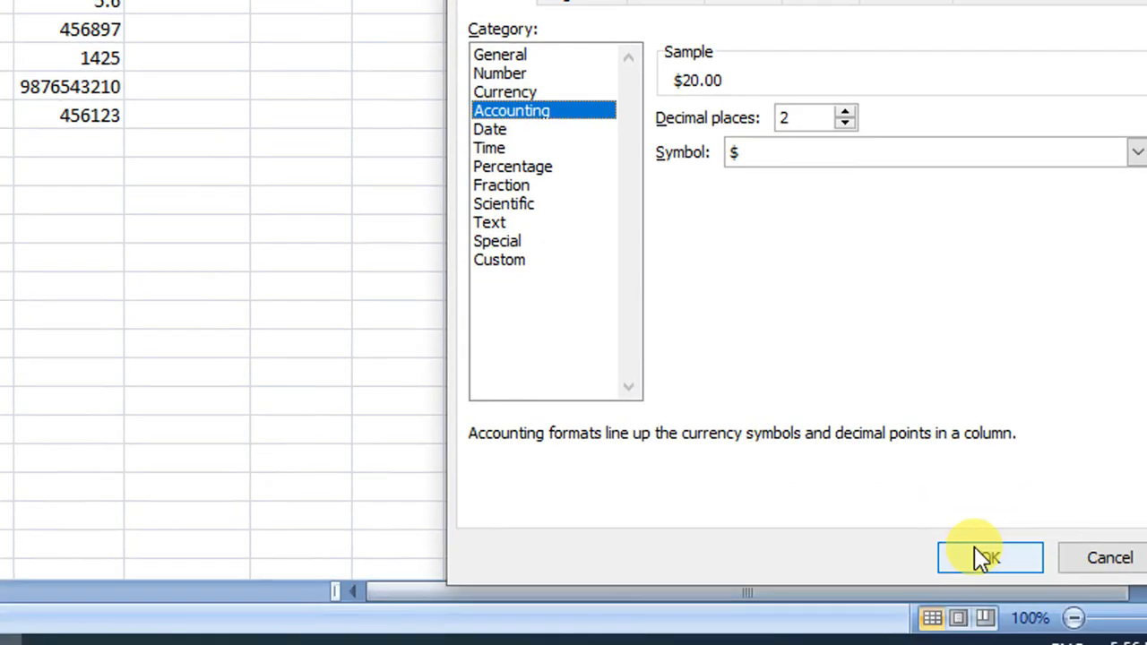
pyautogui.click(1119, 644)
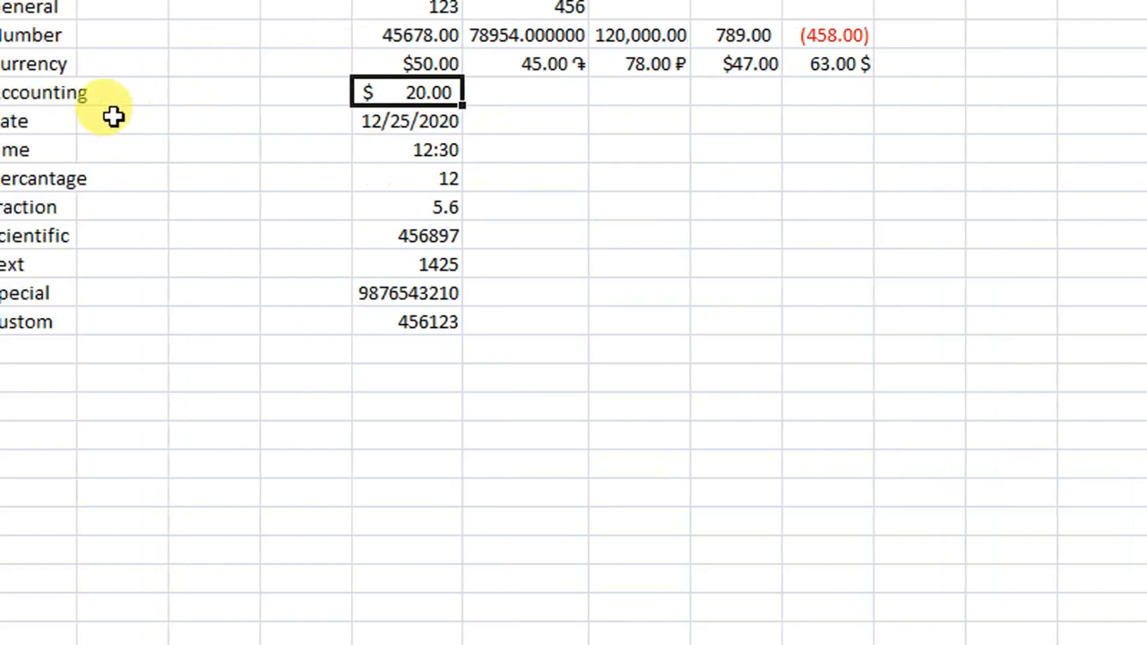
pyautogui.click(498, 121)
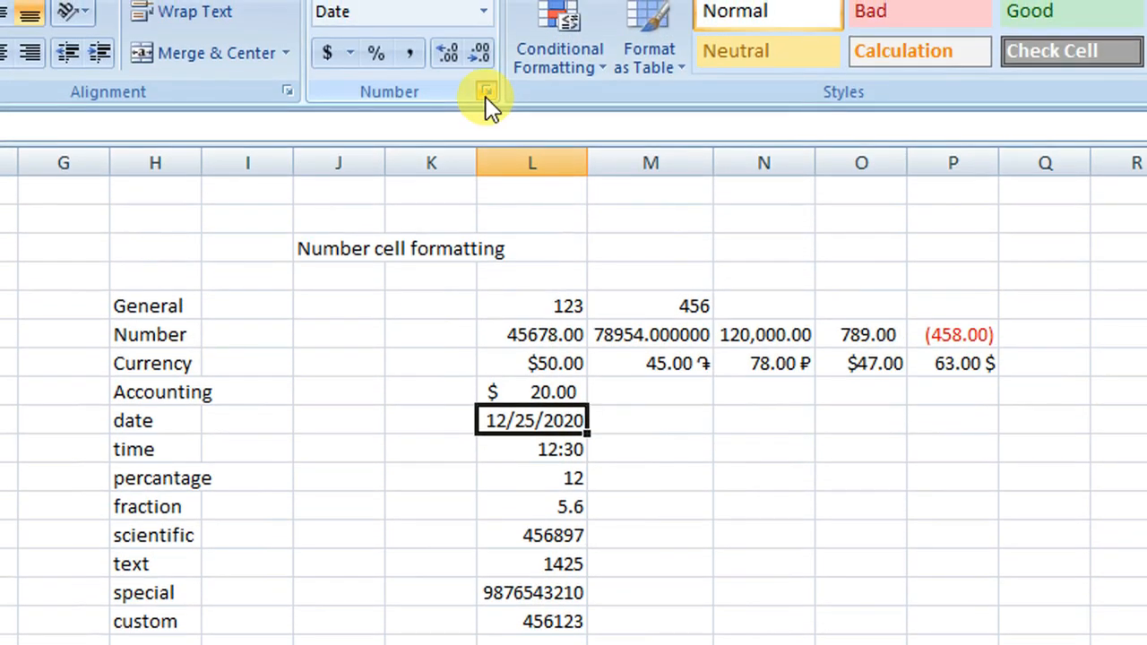
# Apply the *Wednesday, March 14, 2001 date type so 12/25/2020 reads Friday, December 25, 2020.
pyautogui.click(485, 92)
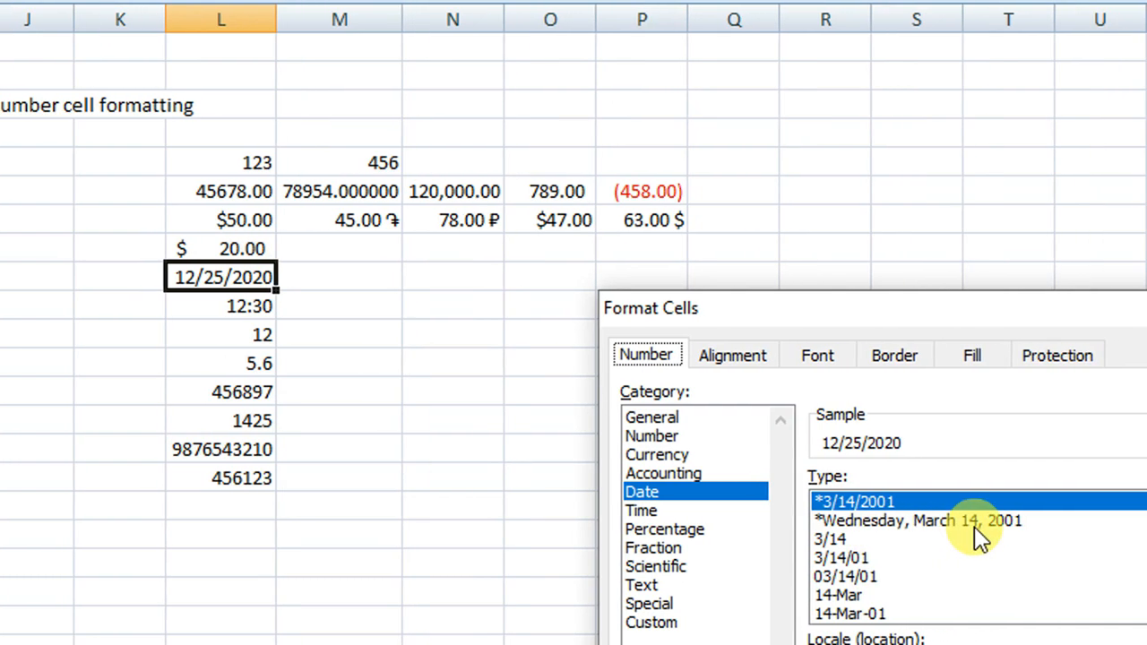
pyautogui.click(979, 536)
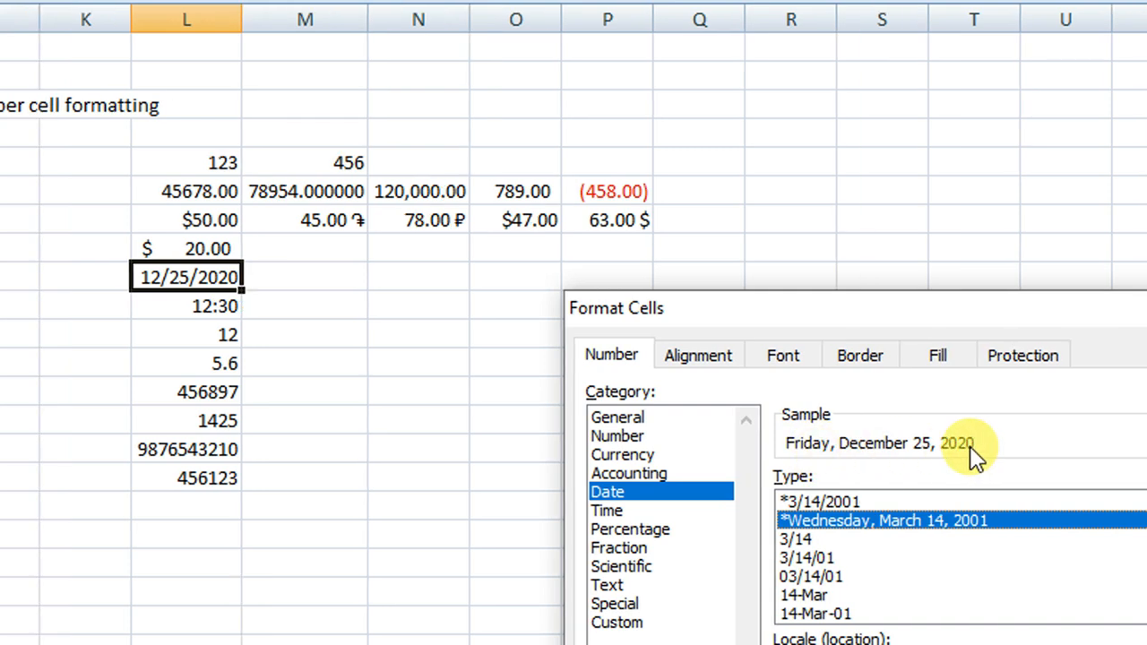
pyautogui.click(829, 554)
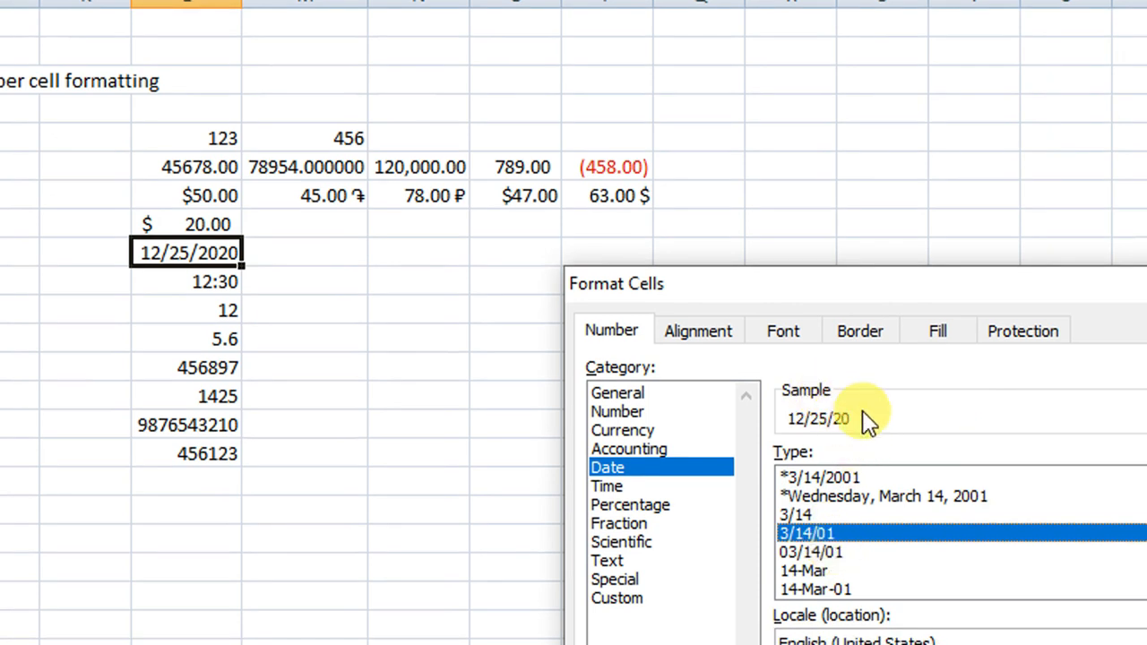
pyautogui.scroll(-2, 855, 563)
pyautogui.click(846, 520)
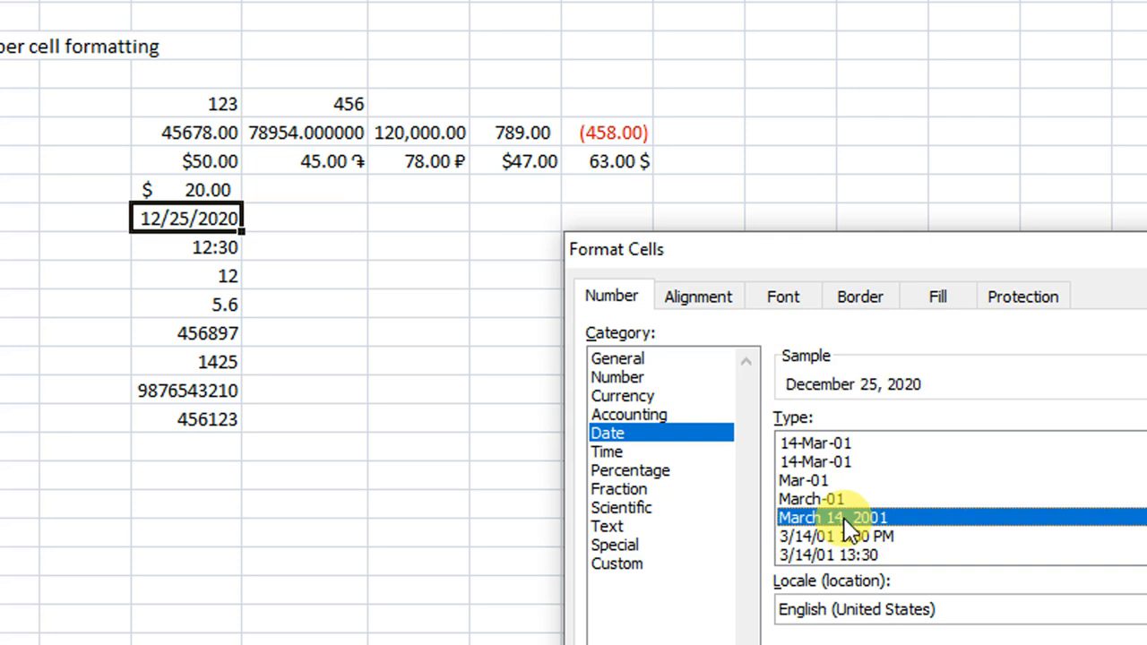
pyautogui.scroll(-1, 847, 529)
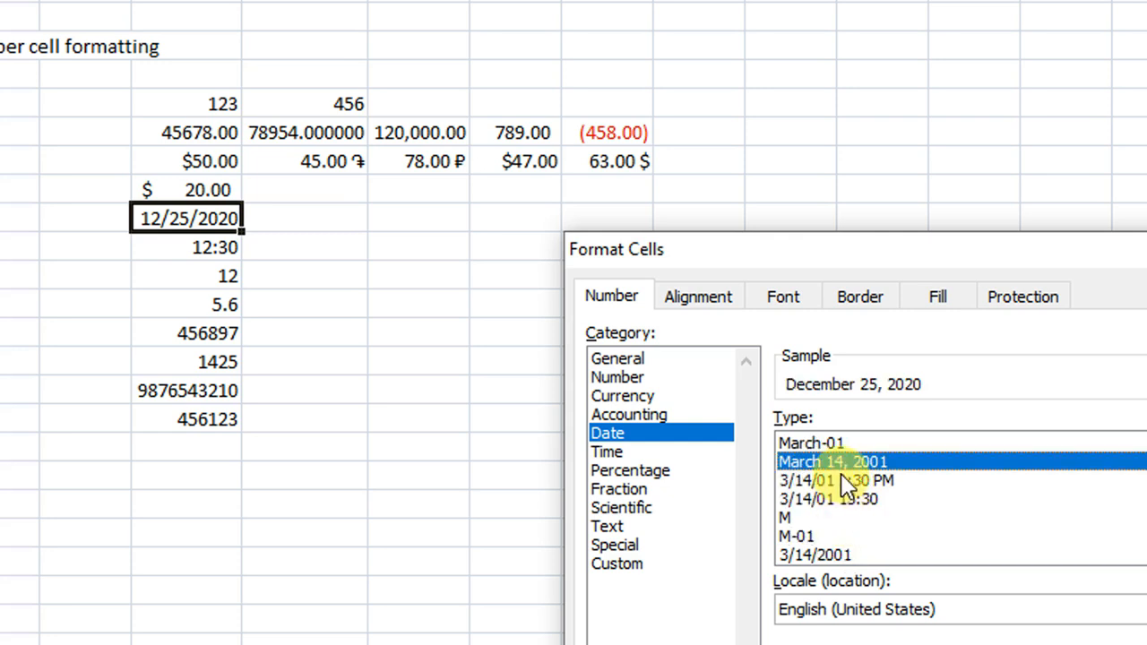
pyautogui.click(837, 502)
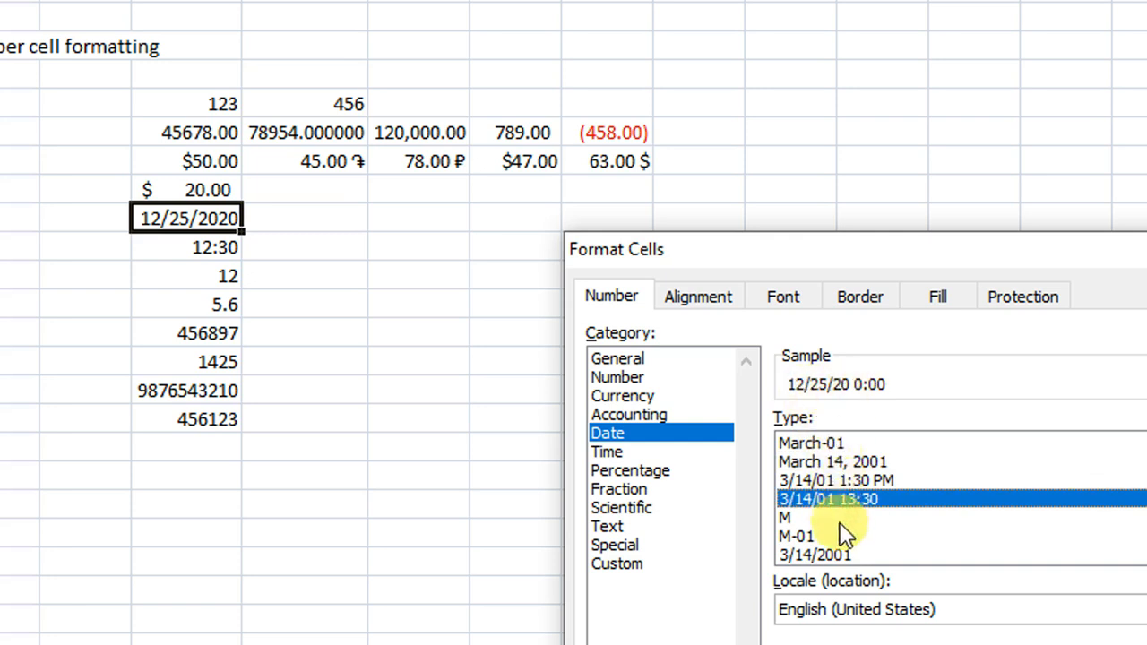
pyautogui.scroll(-1, 844, 529)
pyautogui.scroll(4, 844, 534)
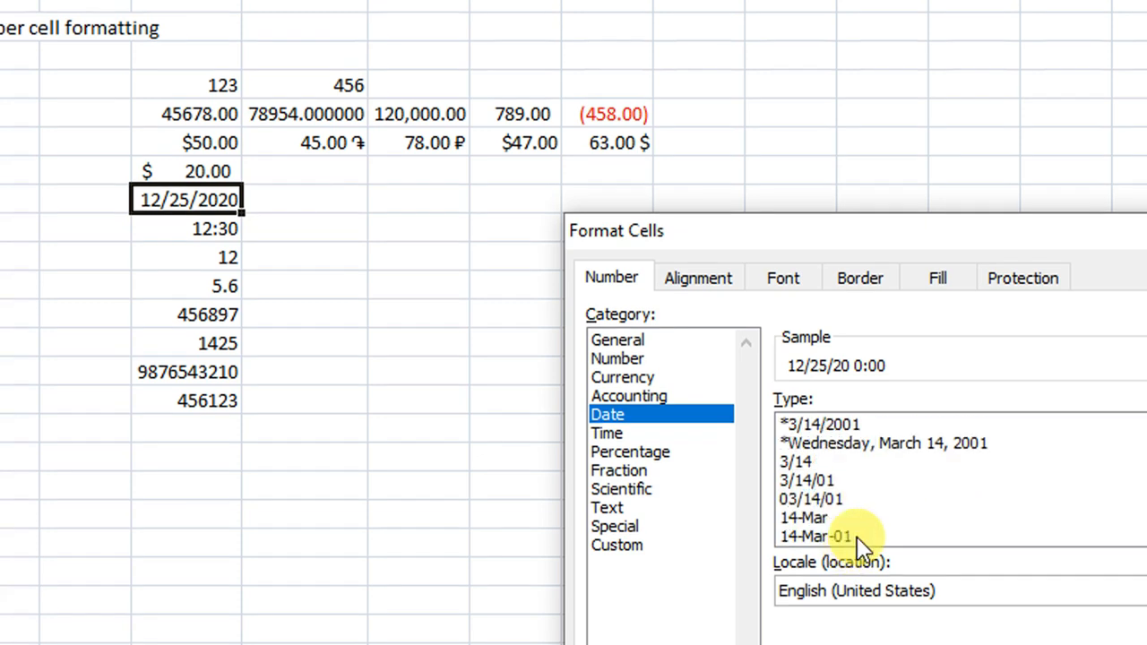
pyautogui.click(872, 462)
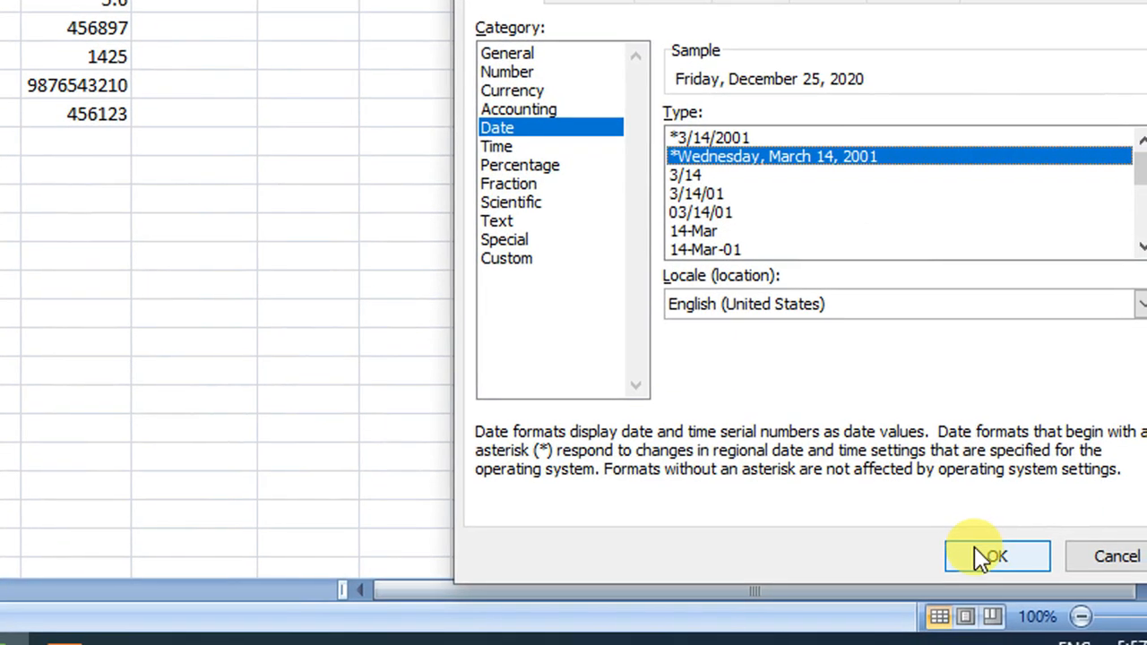
pyautogui.click(995, 557)
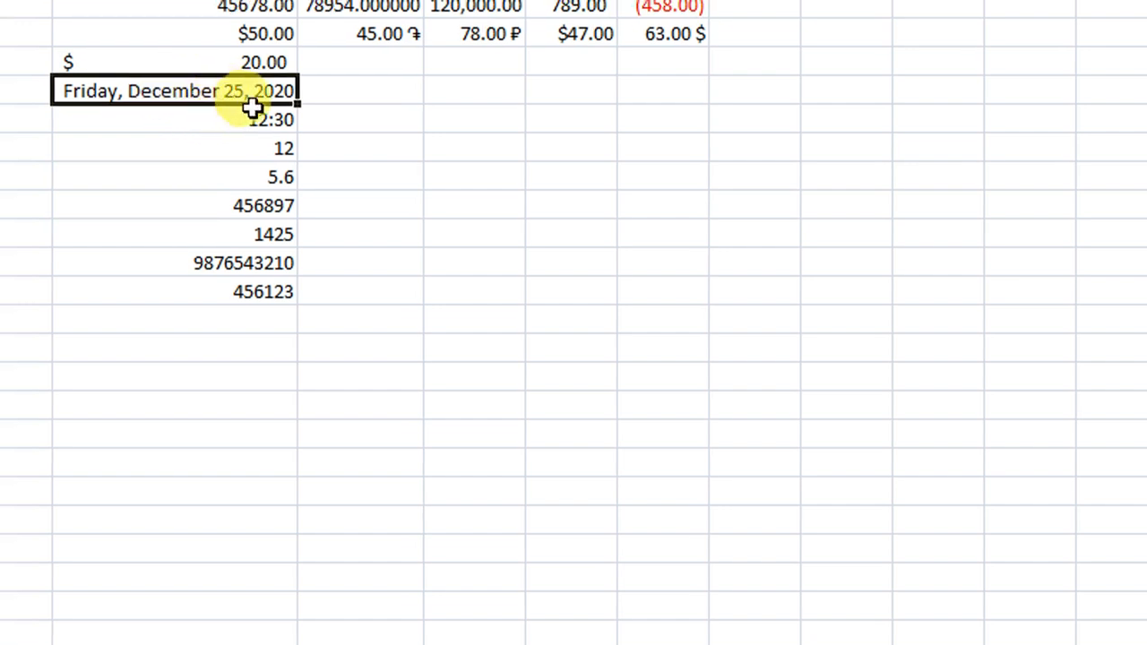
pyautogui.click(338, 97)
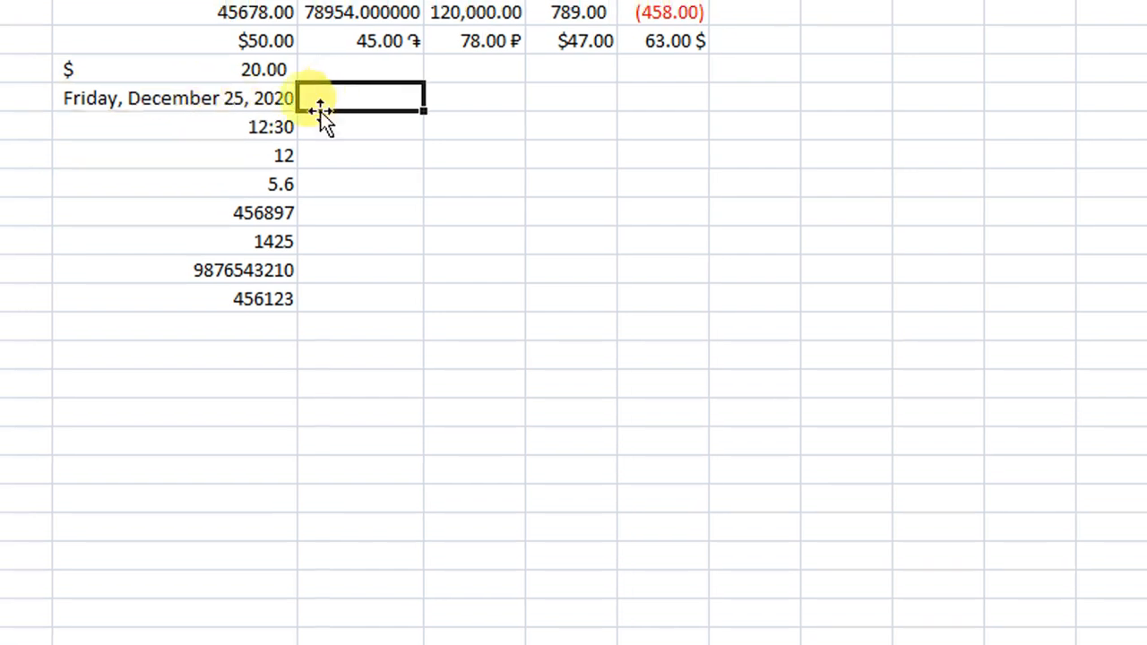
# Apply the 1:30:55 PM time type to 12:30 so it reads 12:30:00 PM.
pyautogui.click(267, 133)
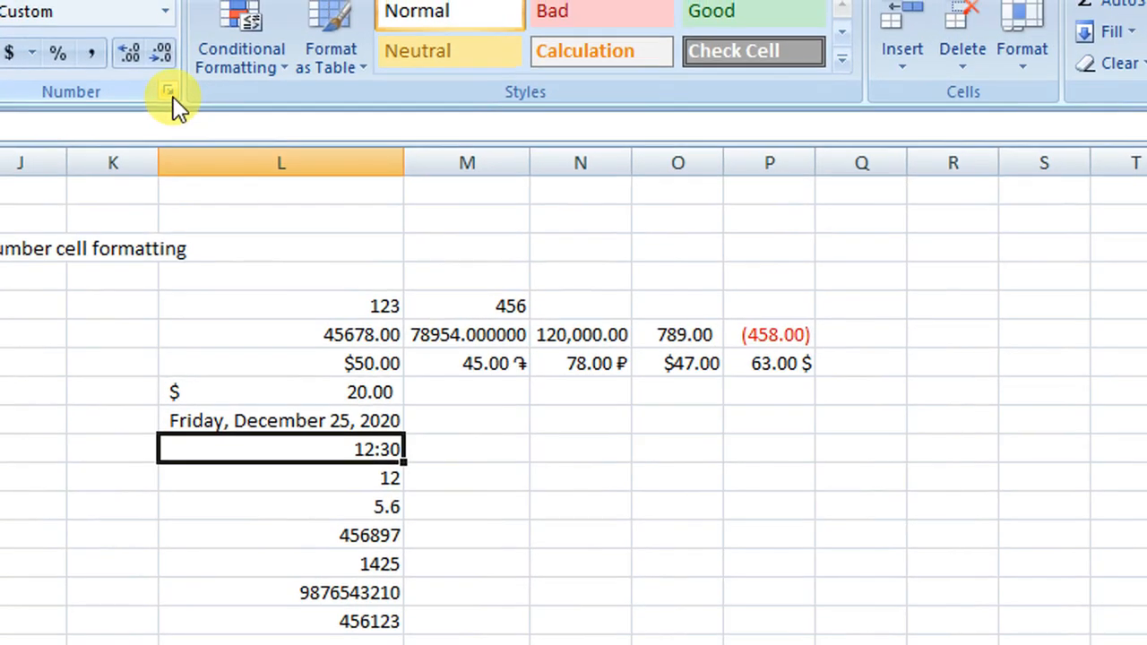
pyautogui.click(174, 103)
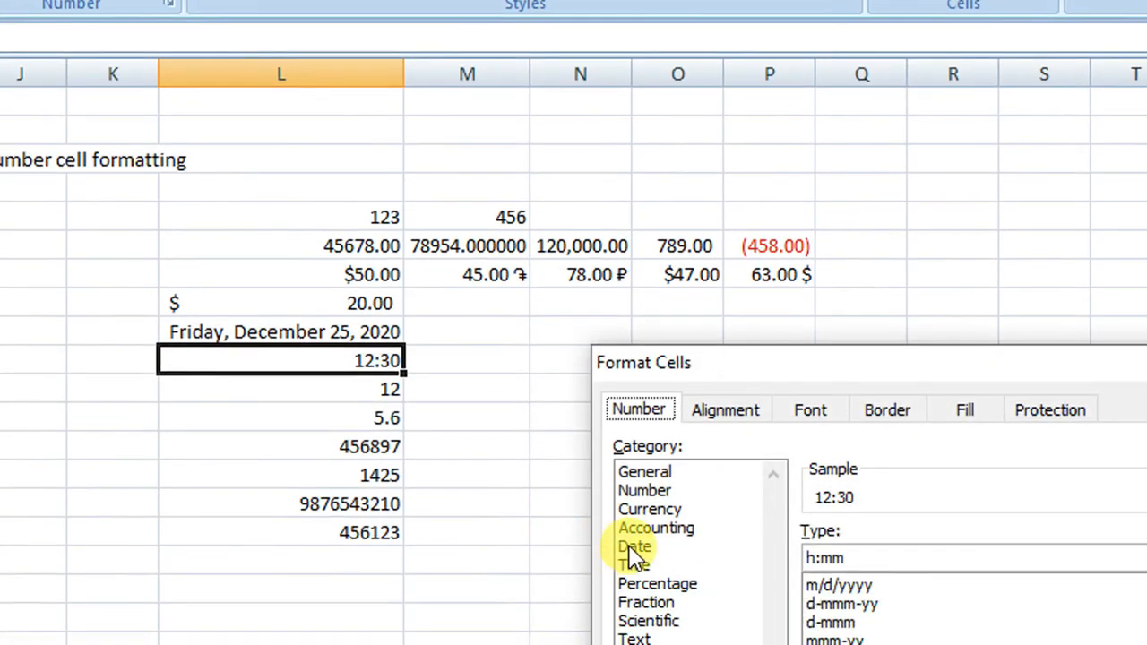
pyautogui.click(632, 593)
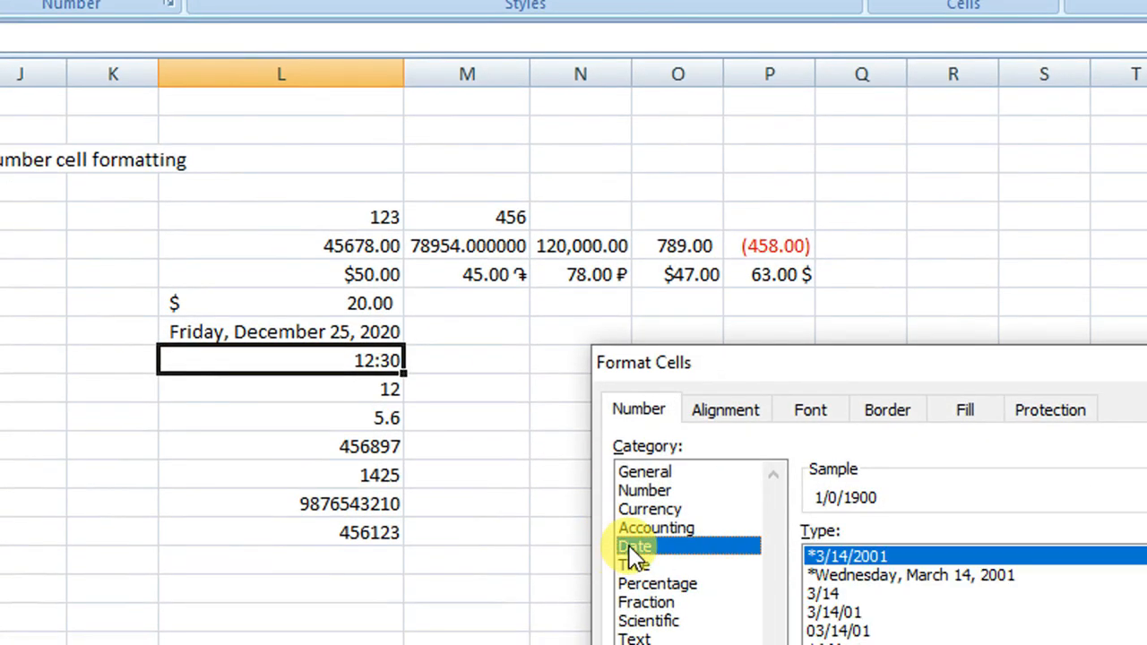
pyautogui.click(638, 612)
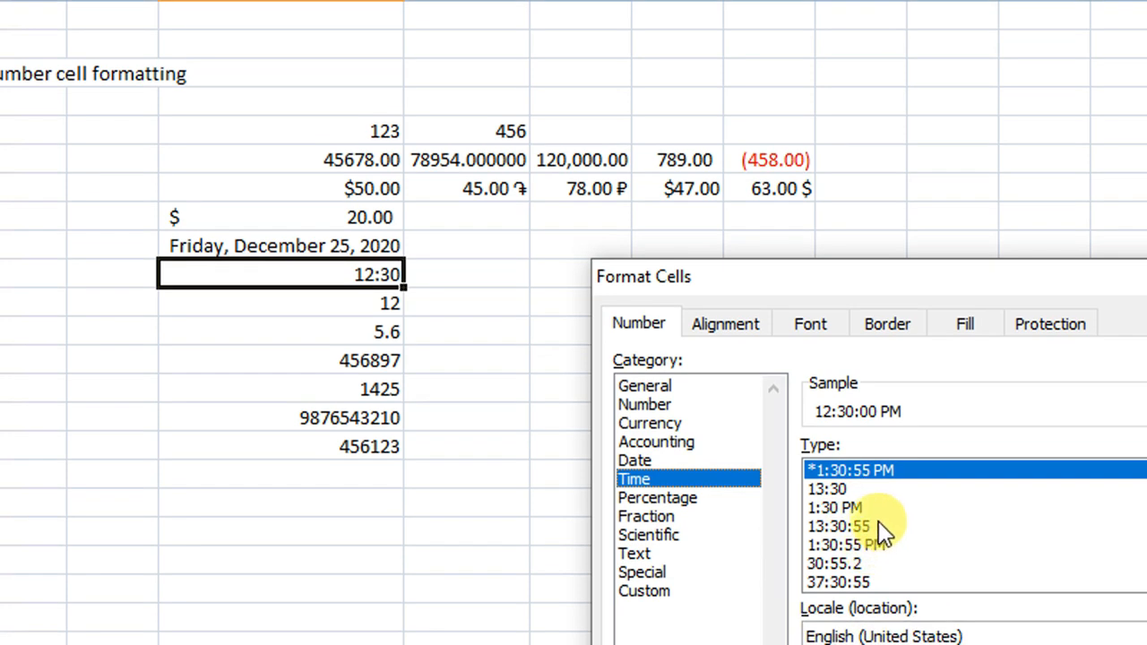
pyautogui.click(870, 527)
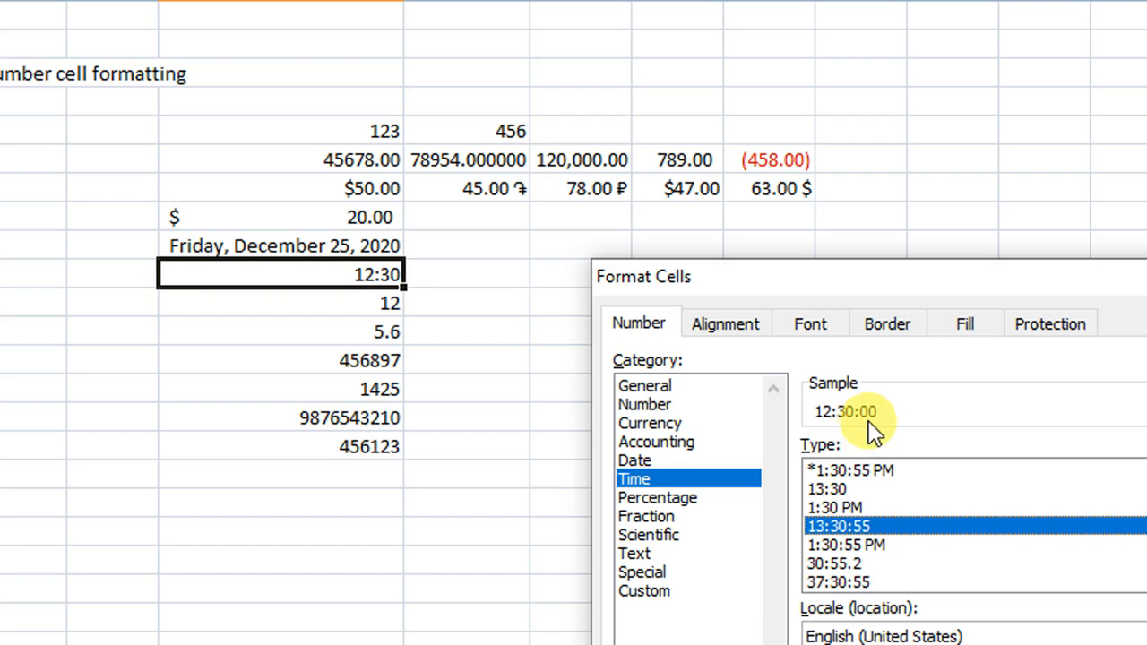
pyautogui.scroll(-1, 907, 551)
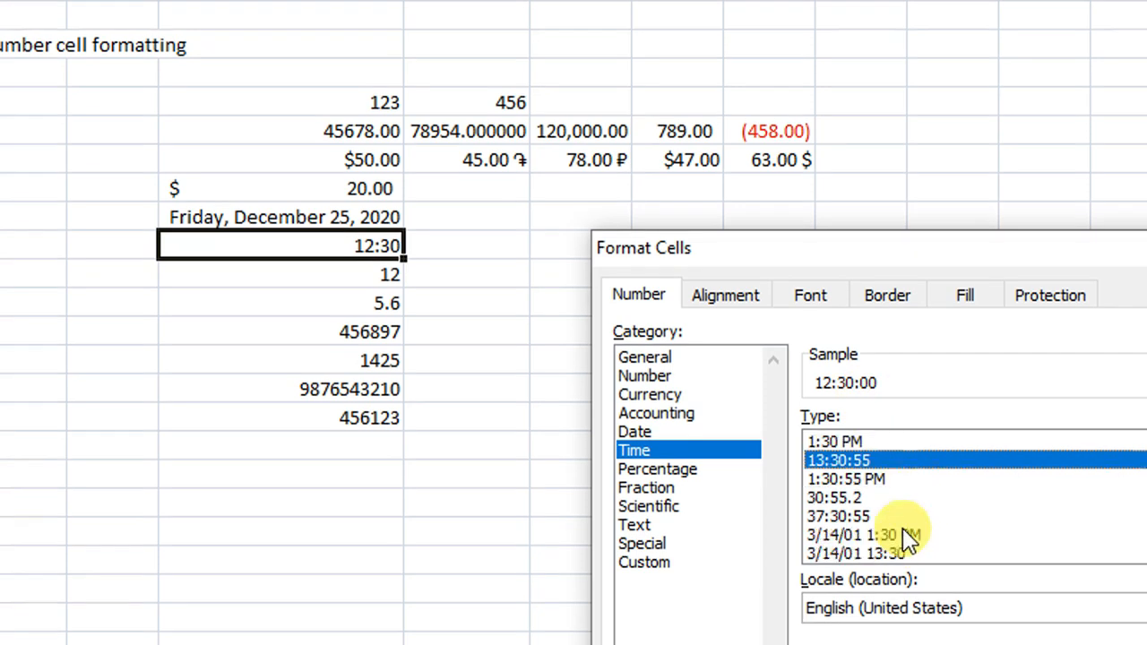
pyautogui.click(881, 484)
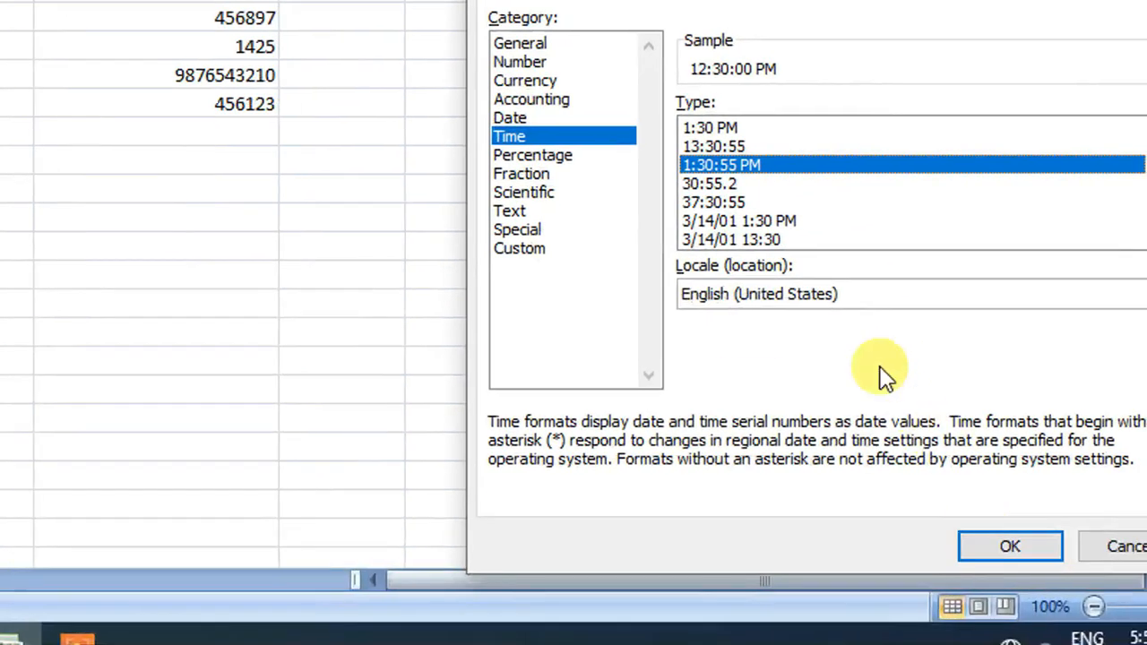
pyautogui.click(986, 547)
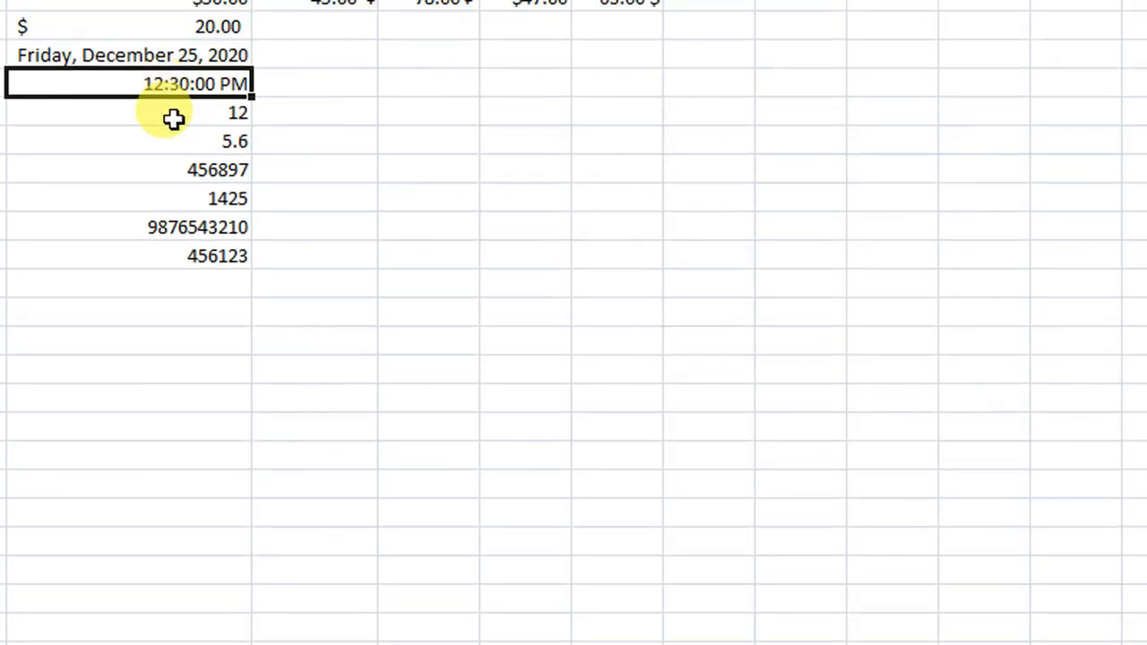
pyautogui.click(173, 110)
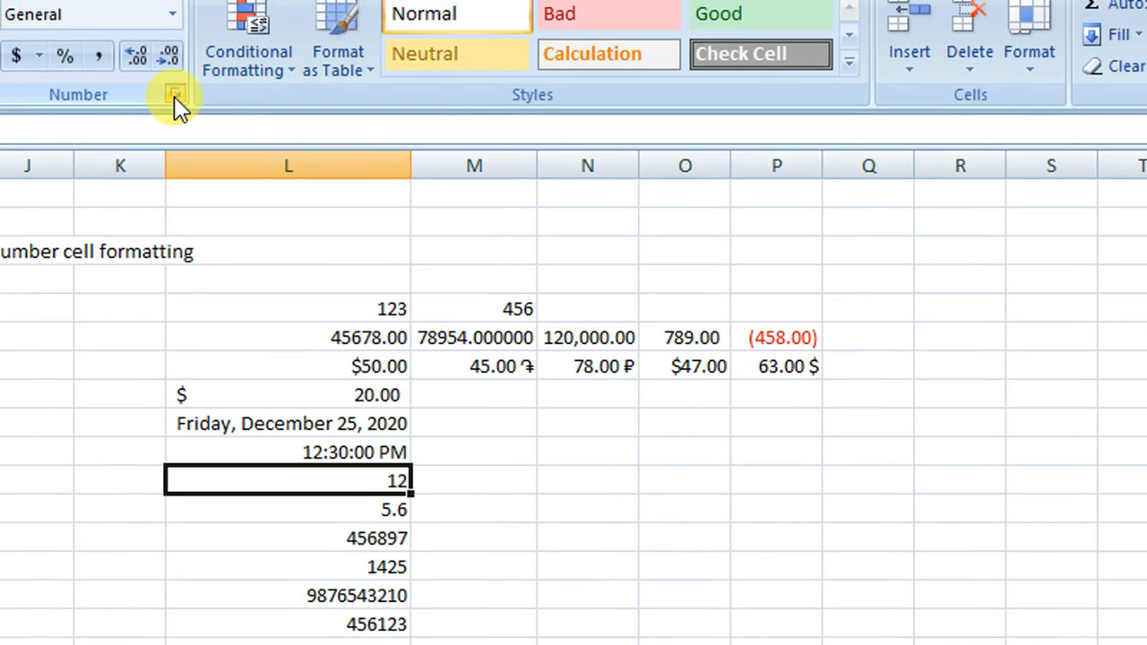
# Format the 12 in the percentage row as Percentage, showing 1200.00%.
pyautogui.click(175, 96)
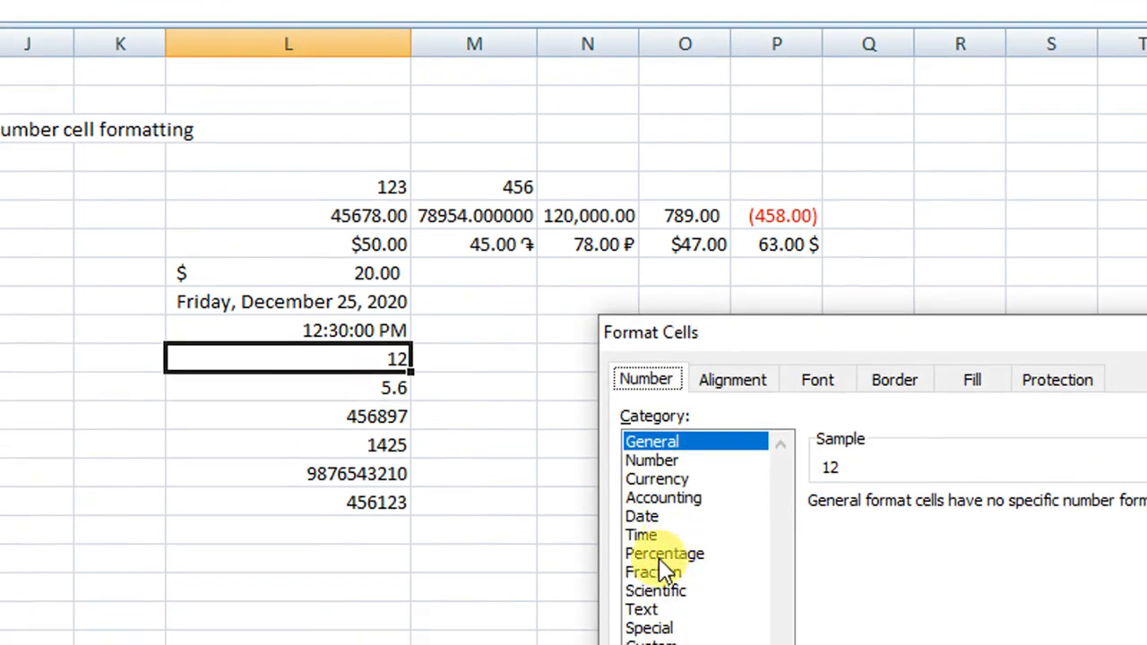
pyautogui.click(662, 541)
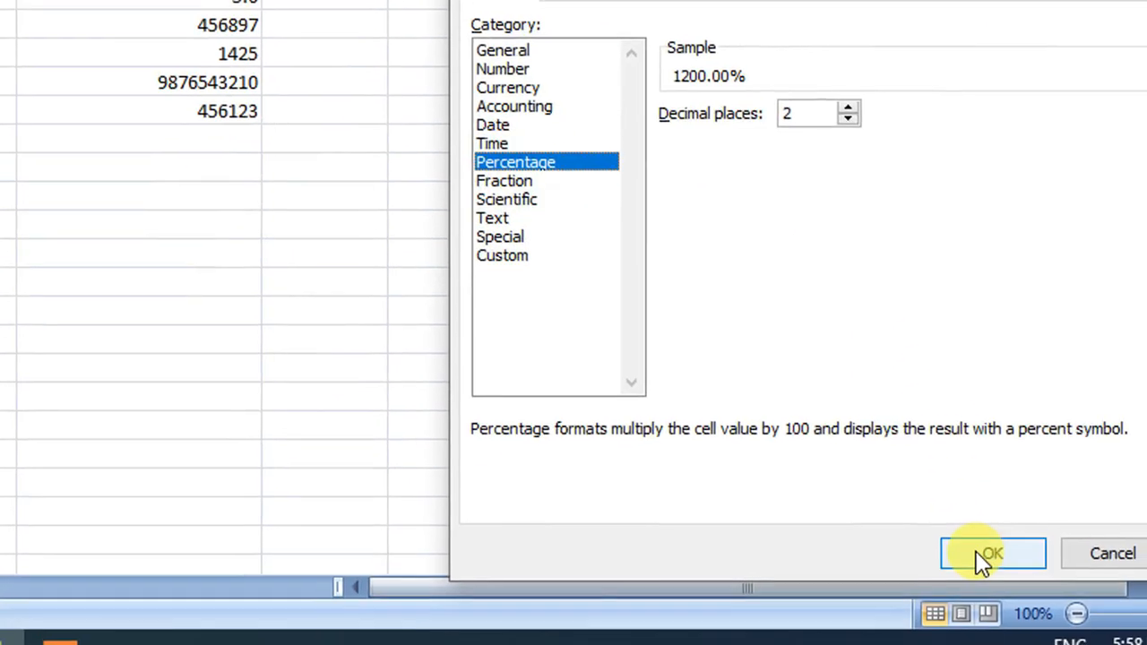
pyautogui.click(983, 555)
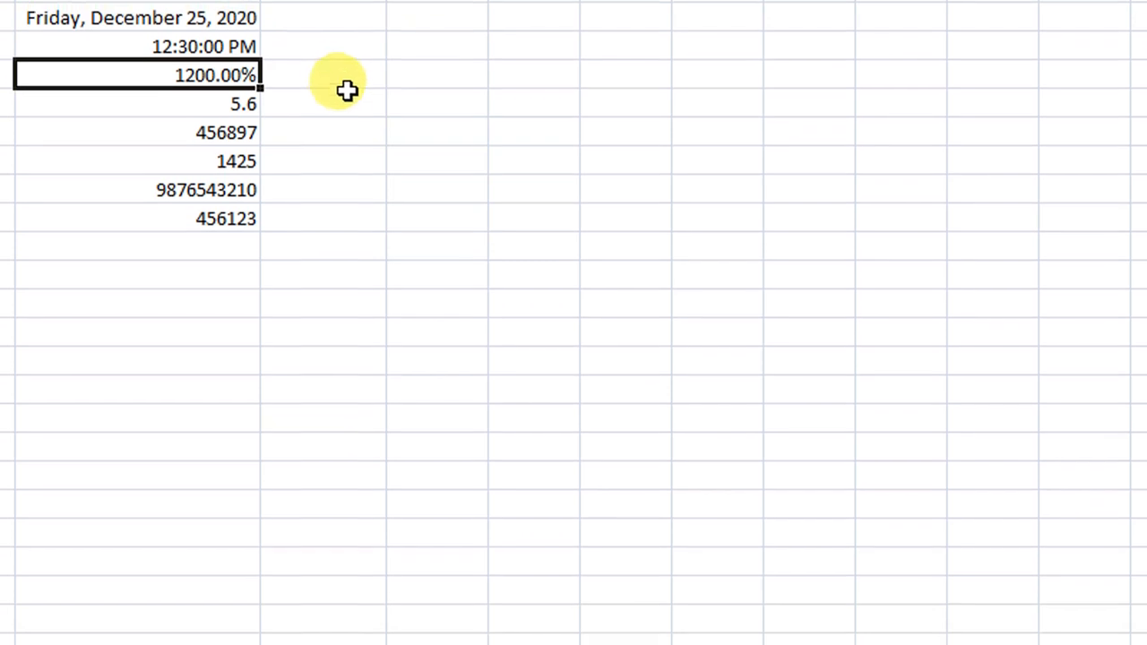
# Enter 20 and 15 in the cells beside 1200.00%.
pyautogui.click(345, 80)
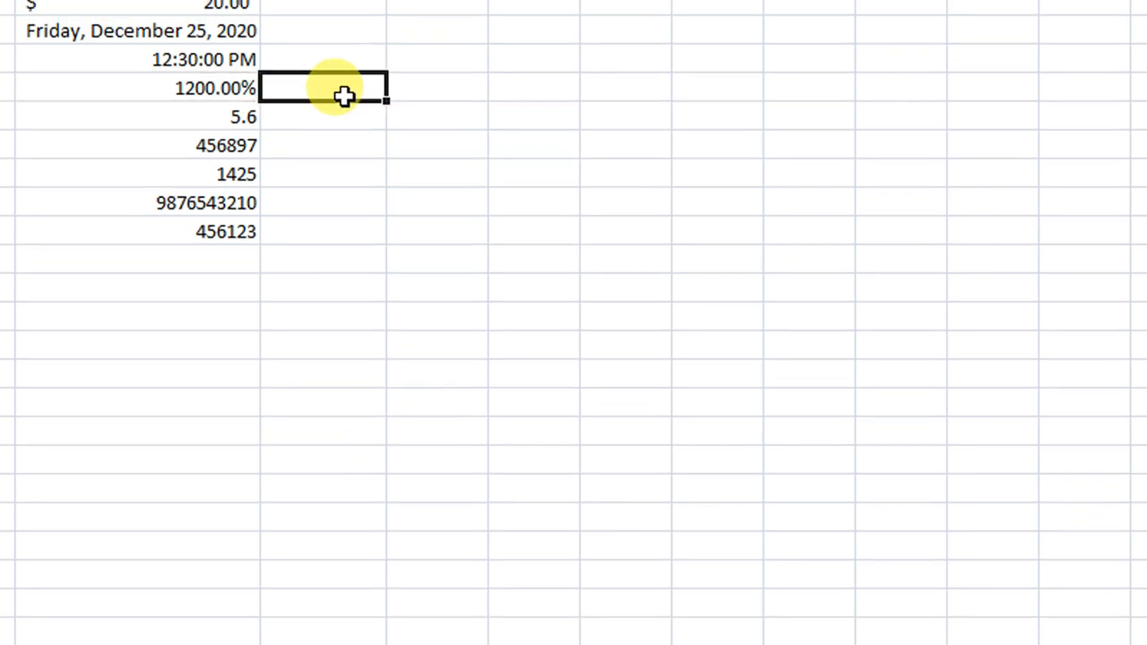
pyautogui.write('2')
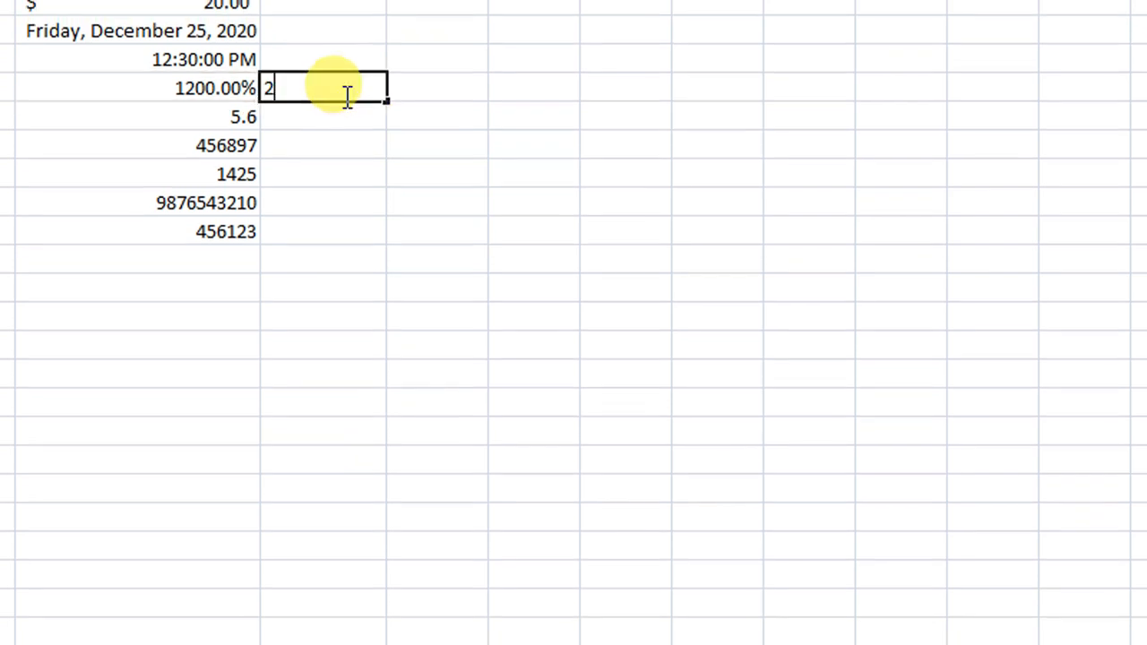
pyautogui.write('0')
pyautogui.click(420, 100)
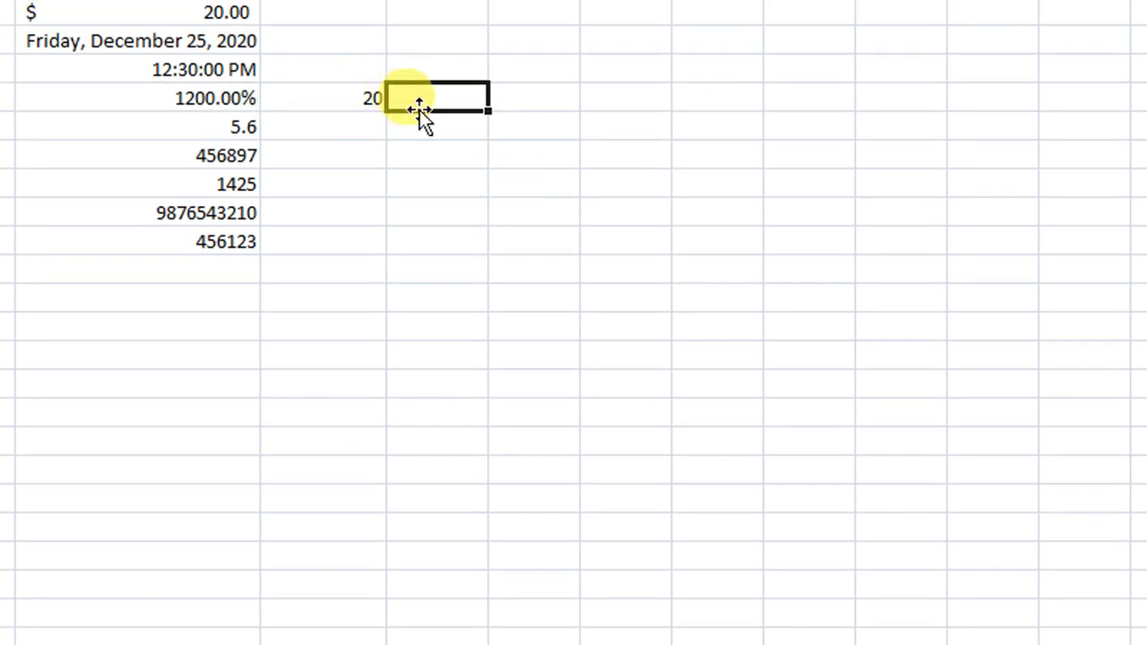
pyautogui.write('15')
pyautogui.click(344, 98)
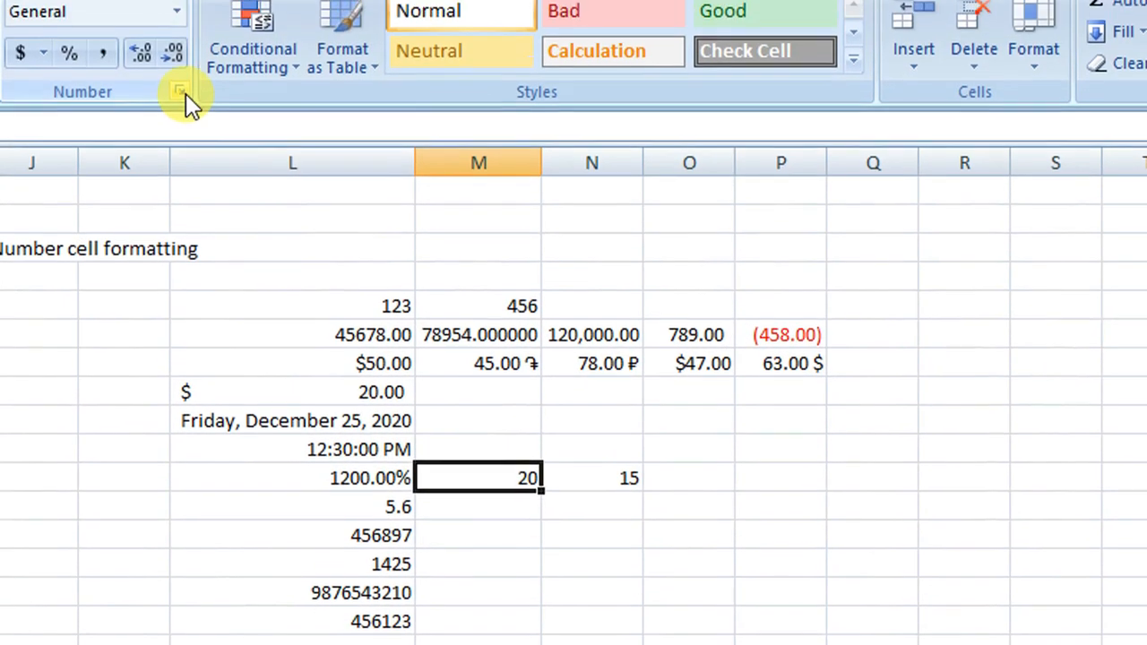
# Format 20 and 15 as Percentage, showing 2000.00% and 1500.00%.
pyautogui.click(182, 94)
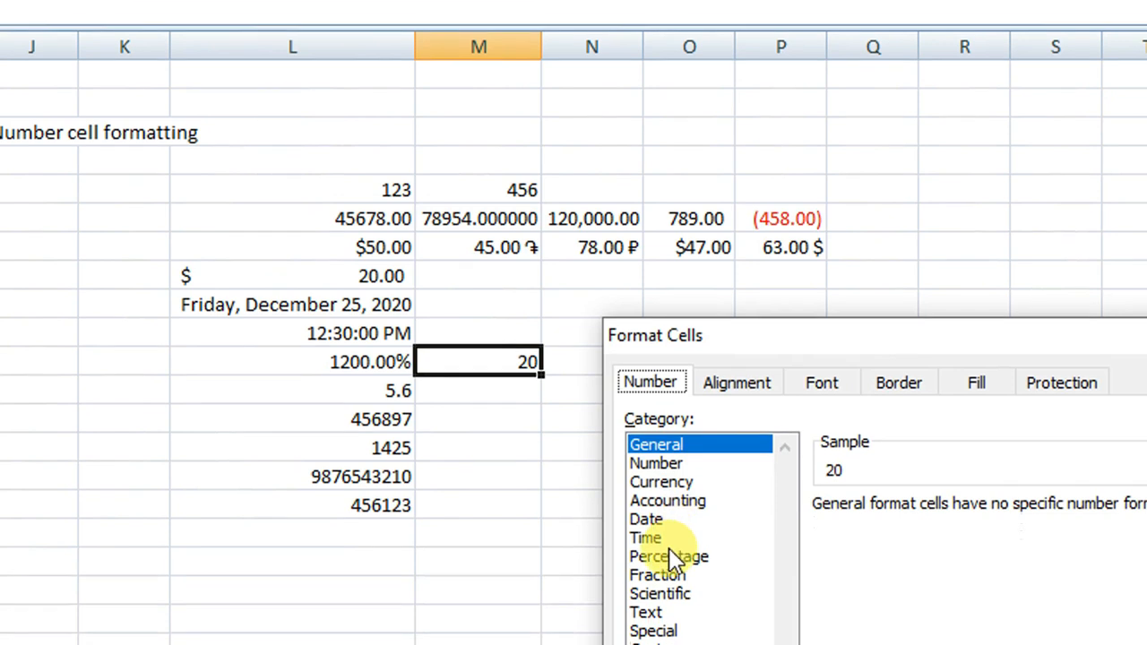
pyautogui.click(667, 547)
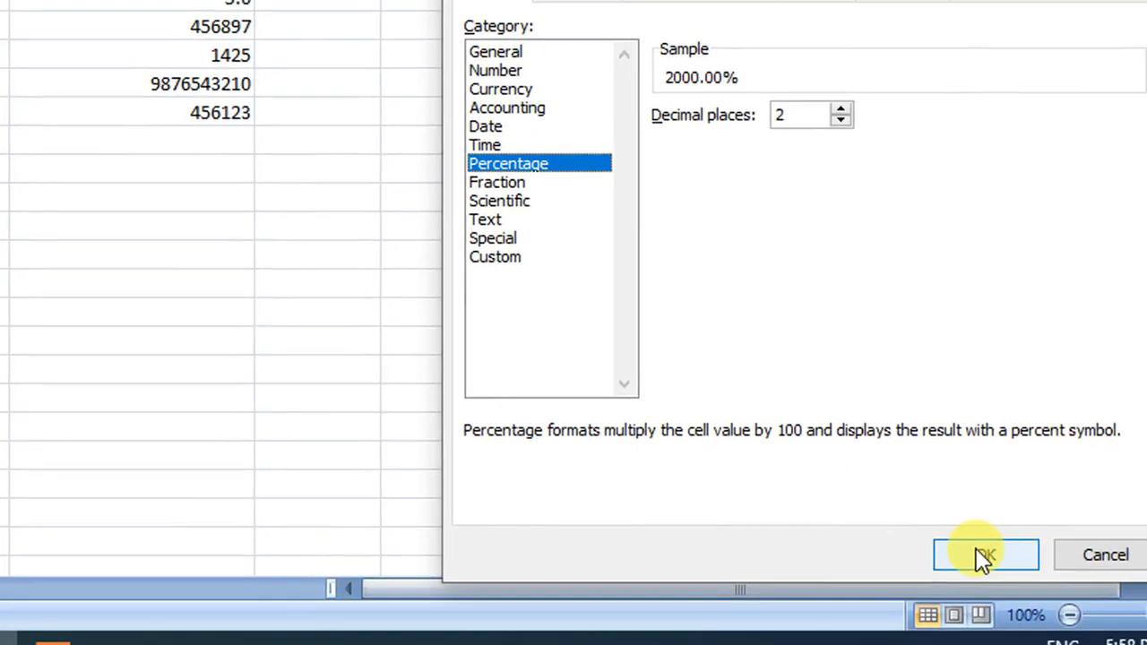
pyautogui.click(1146, 644)
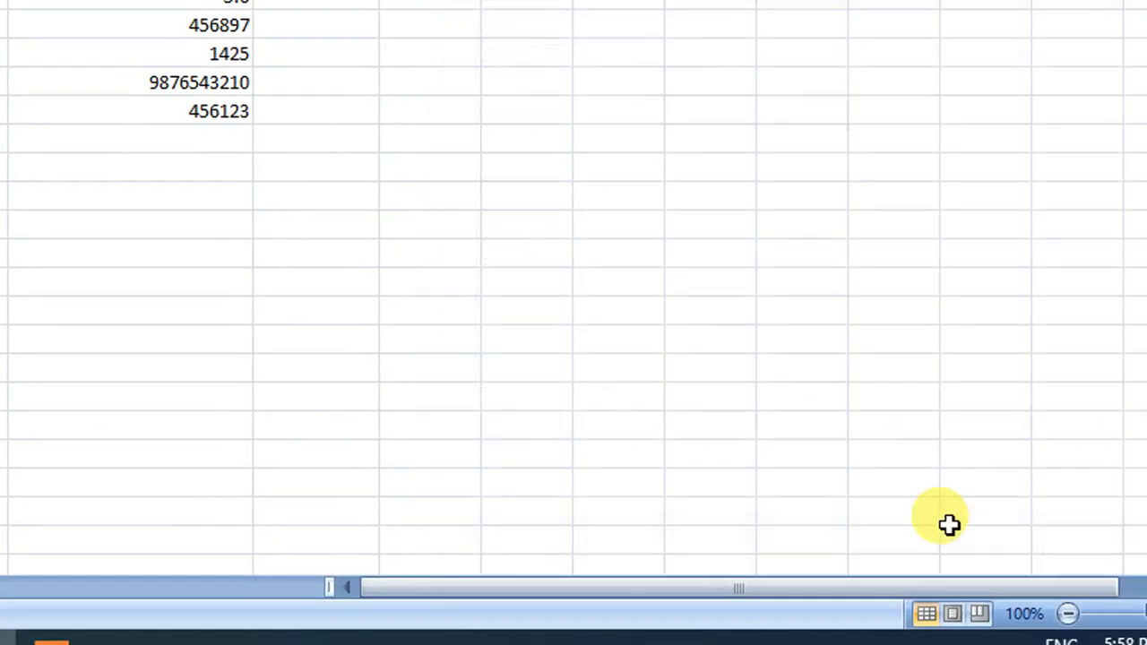
pyautogui.click(470, 71)
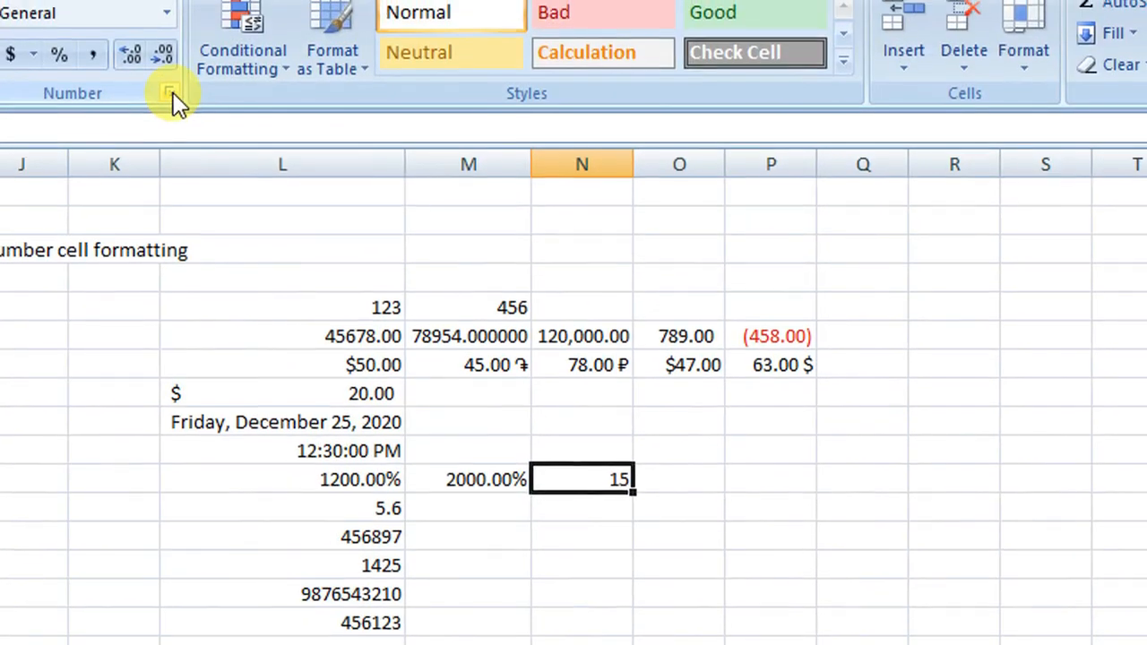
pyautogui.click(170, 93)
pyautogui.click(656, 644)
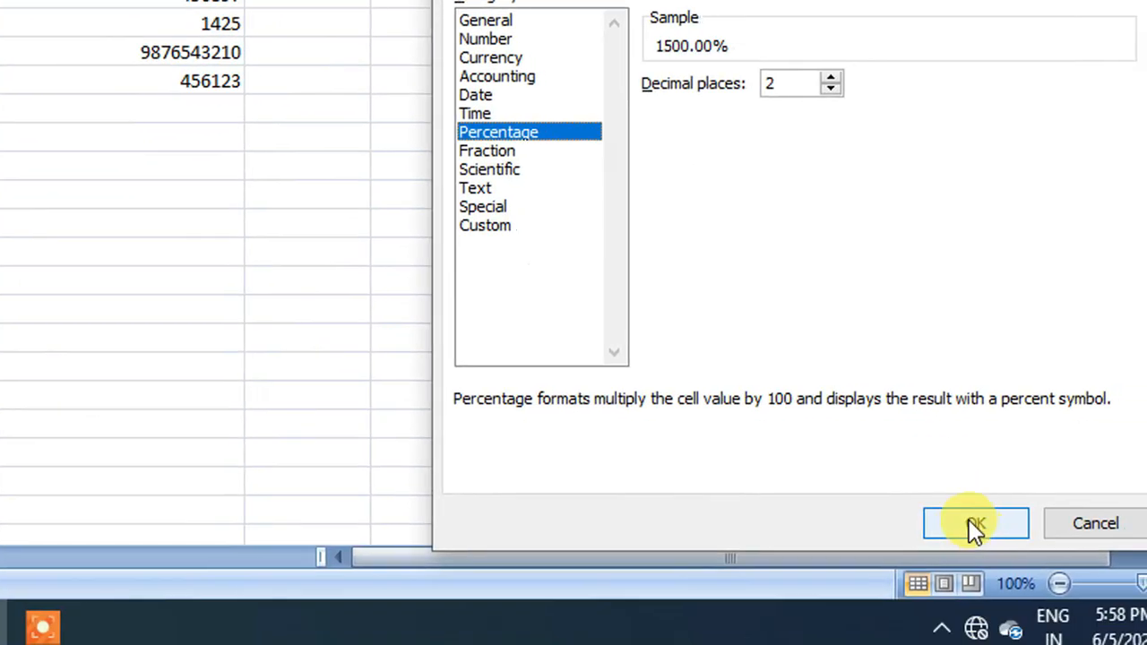
pyautogui.click(1133, 644)
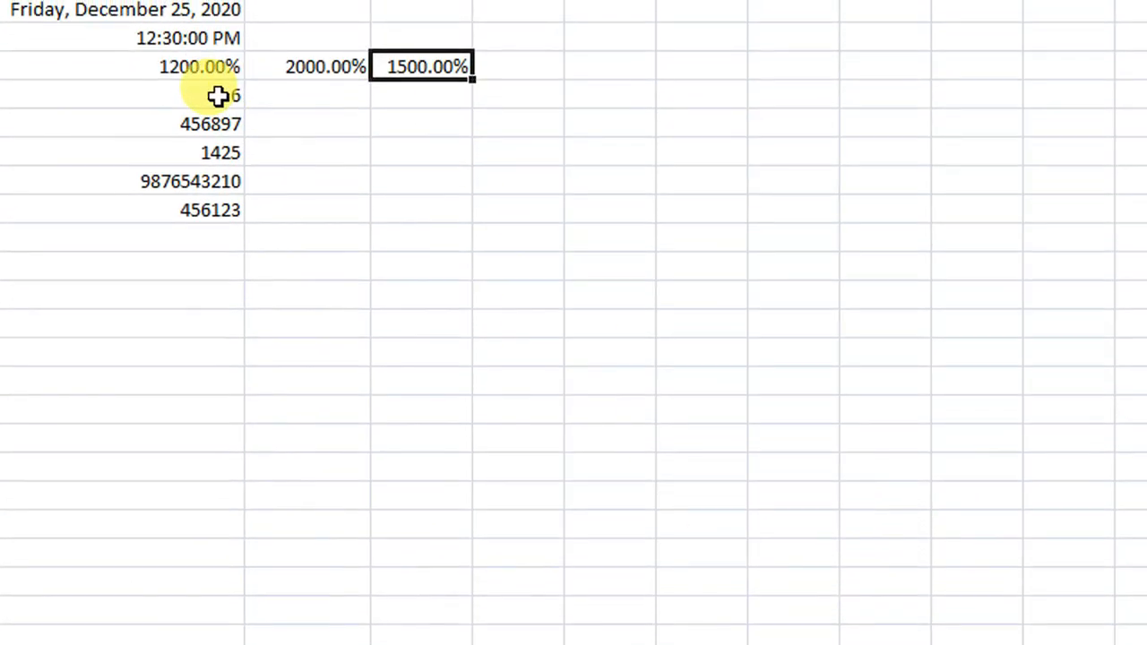
pyautogui.click(218, 97)
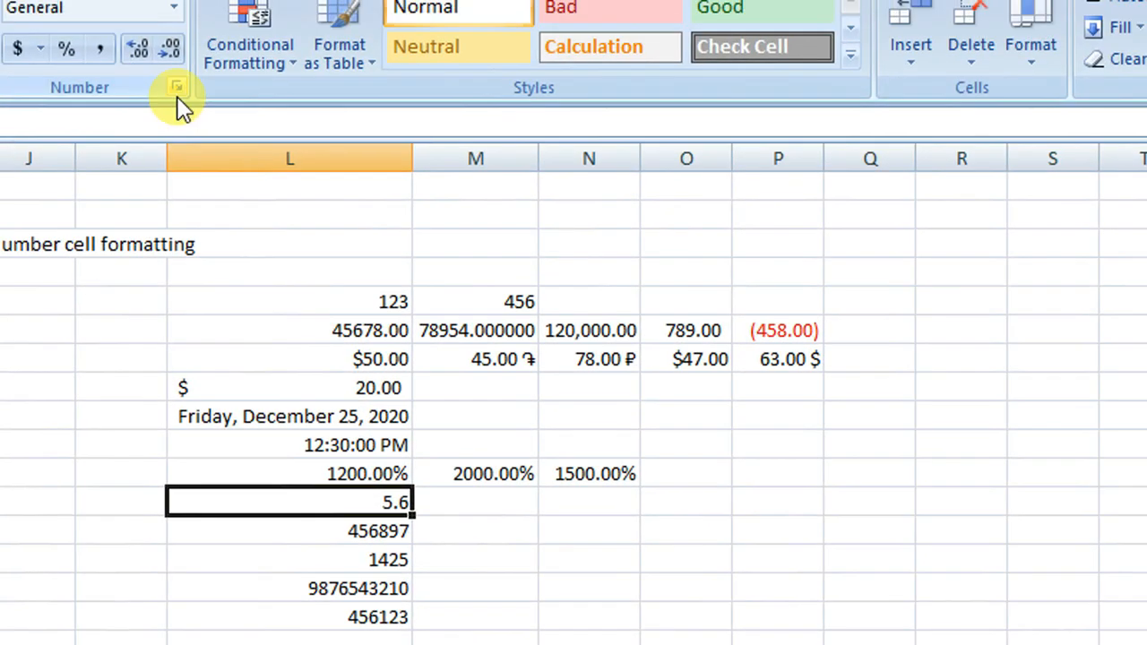
# Enter a second 5.6 in the cell right of the original 5.6.
pyautogui.click(176, 54)
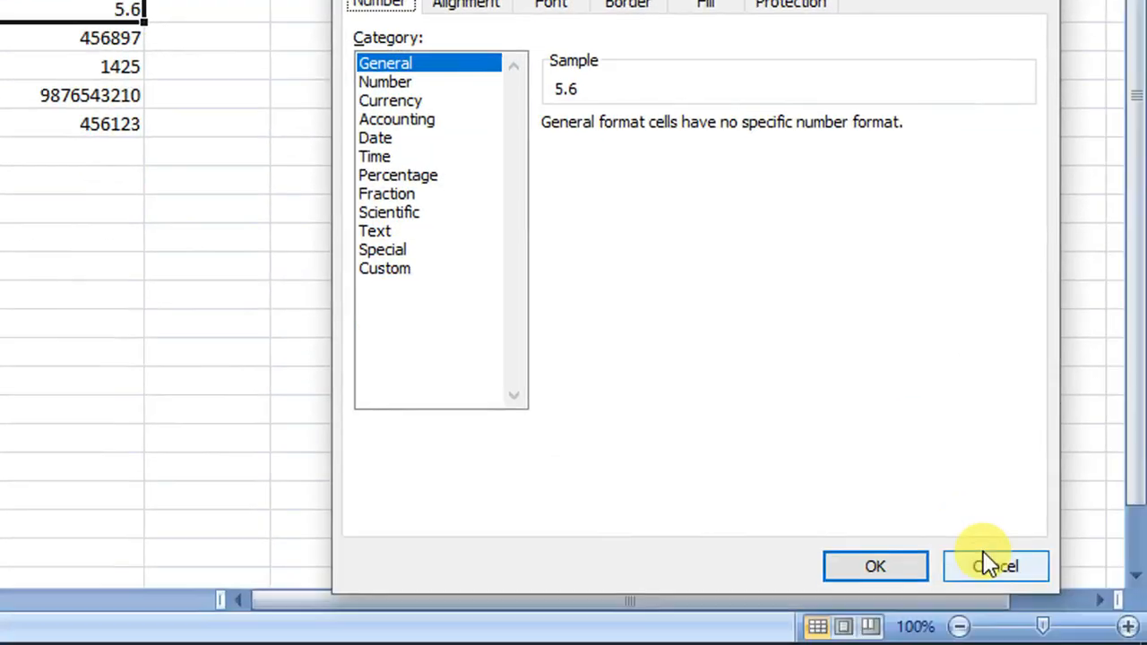
pyautogui.click(986, 558)
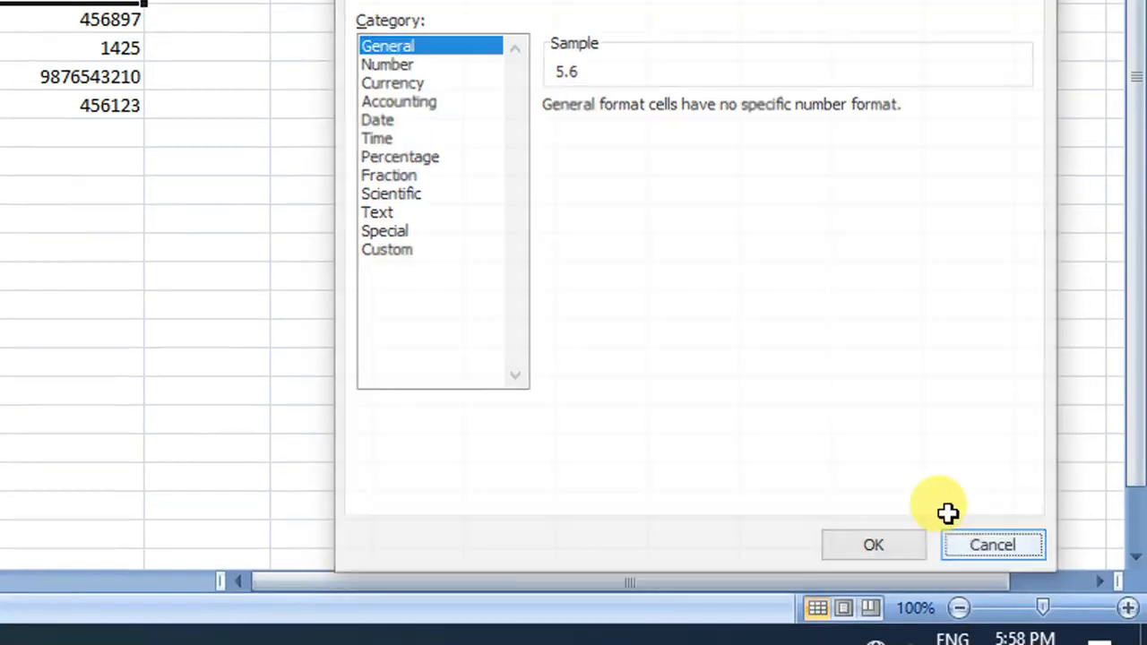
pyautogui.click(242, 95)
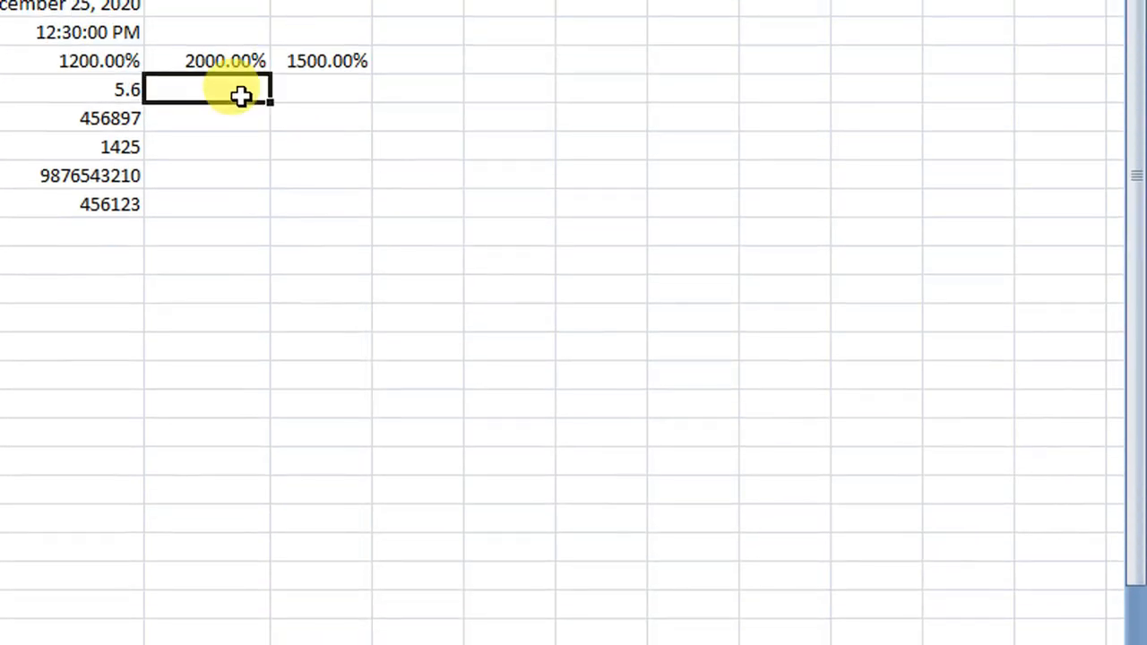
pyautogui.write('5.6')
pyautogui.click(320, 102)
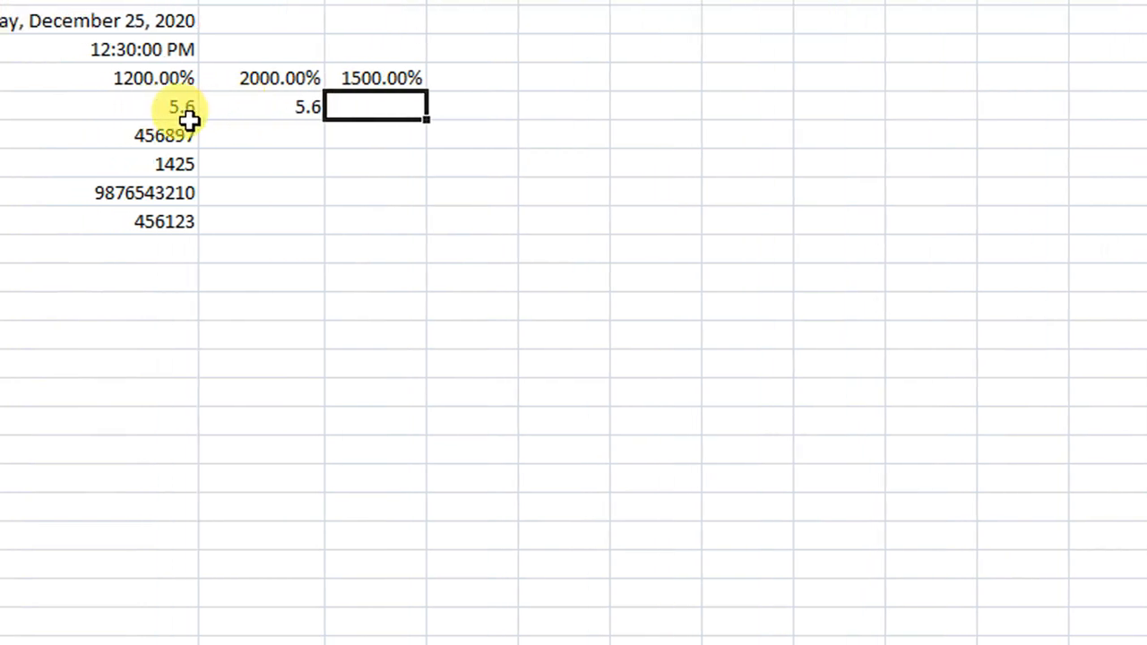
pyautogui.click(236, 113)
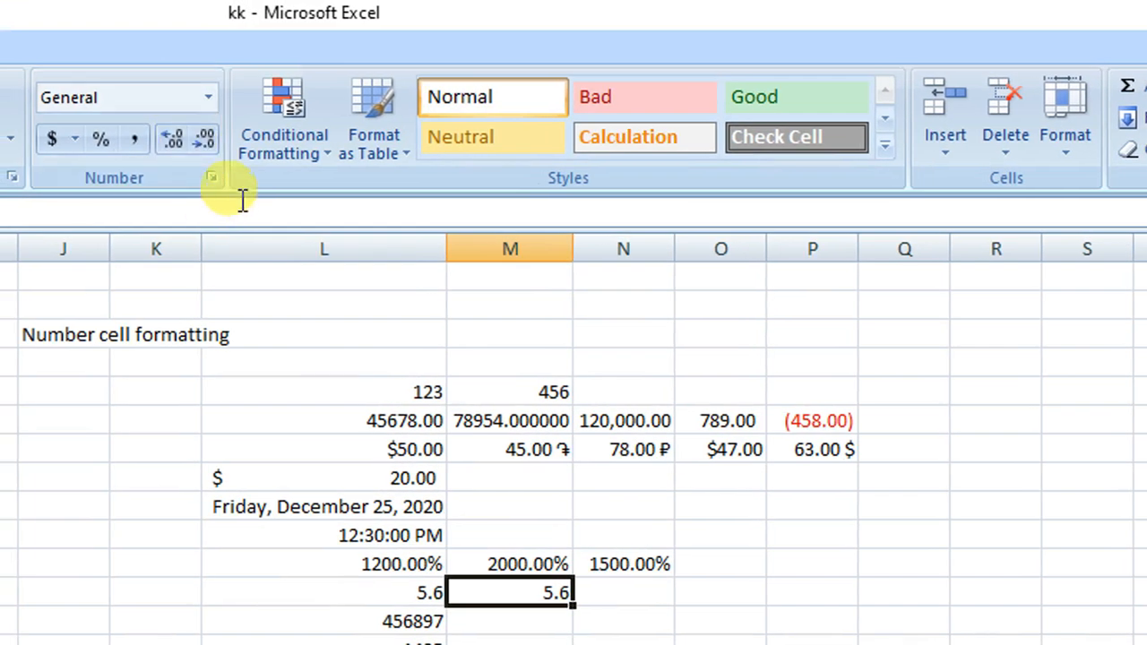
# Format the new 5.6 as an up-to-one-digit Fraction, showing 5 3/5.
pyautogui.click(213, 179)
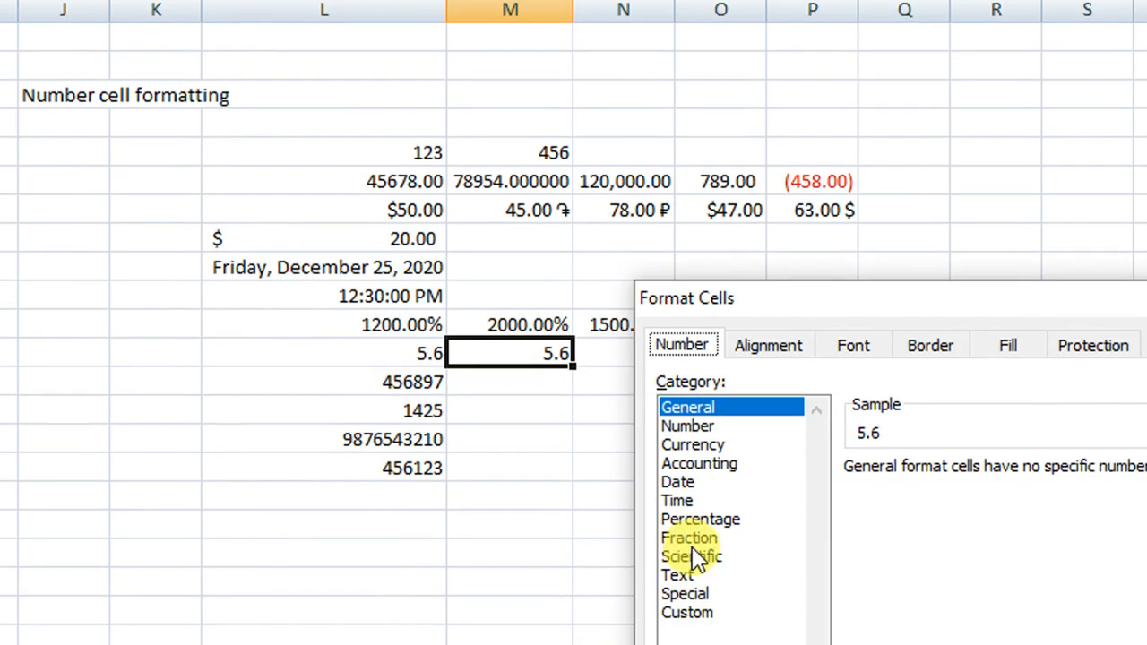
pyautogui.click(694, 538)
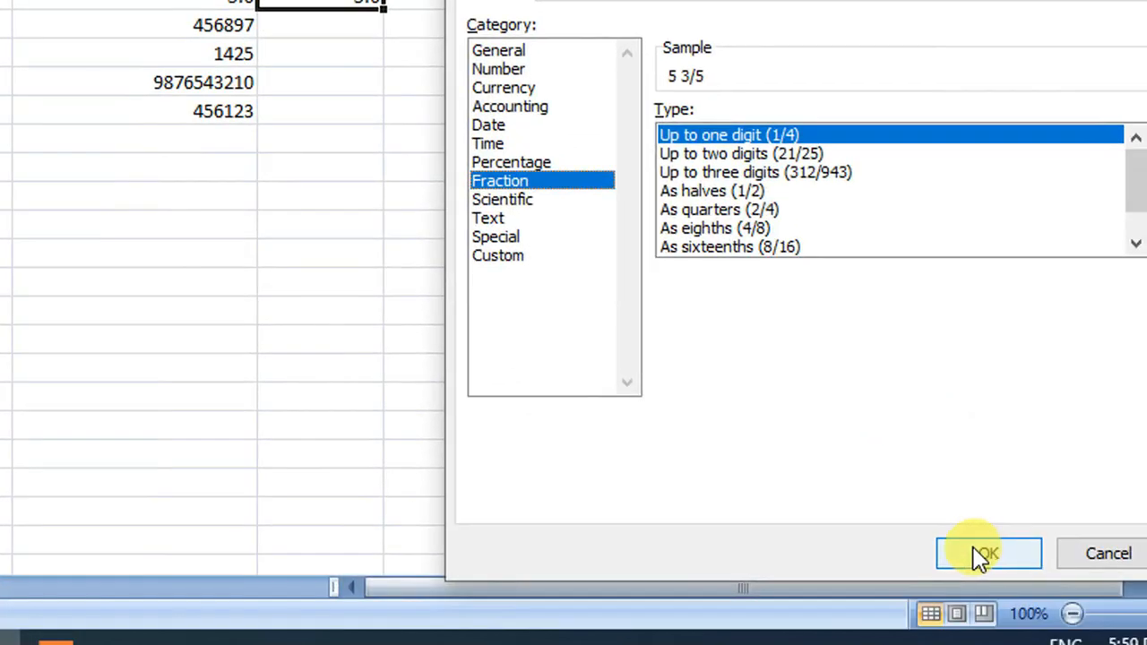
pyautogui.click(984, 556)
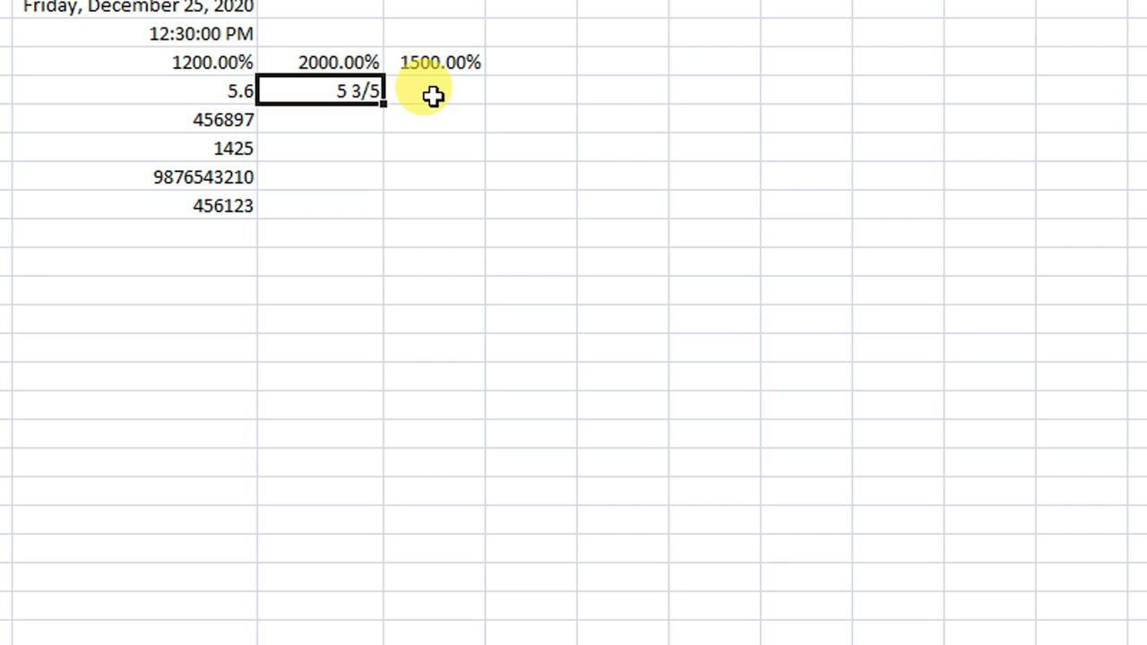
pyautogui.click(433, 97)
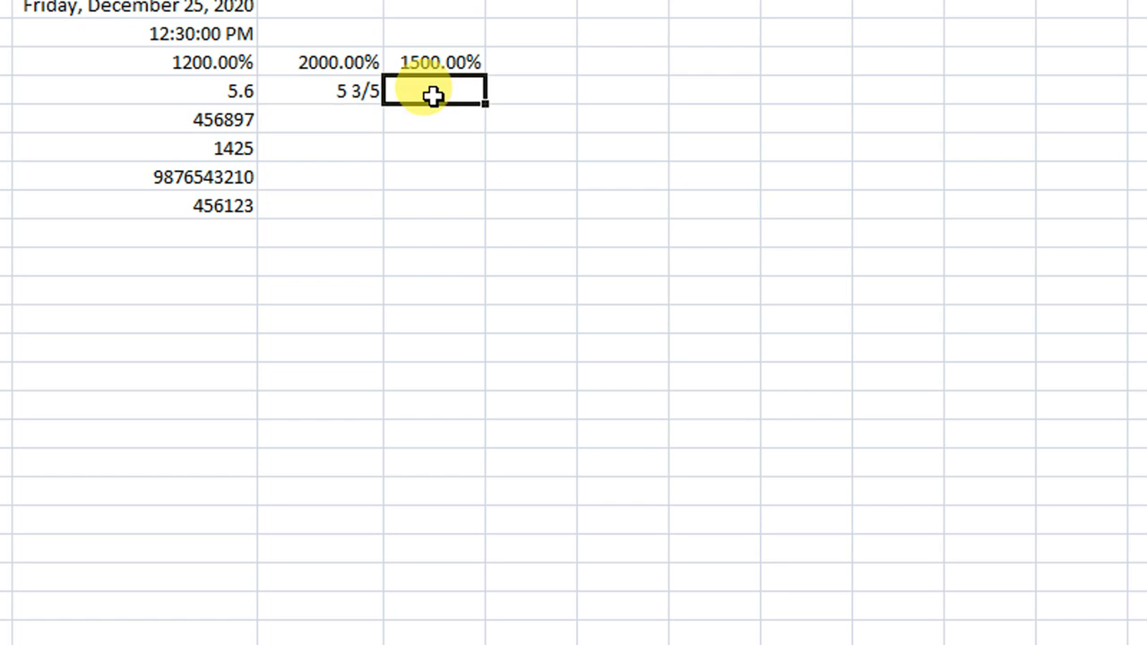
# Enter 4.8 beside 5 3/5 and format it as an up-to-one-digit Fraction (4 4/5).
pyautogui.write('4.8')
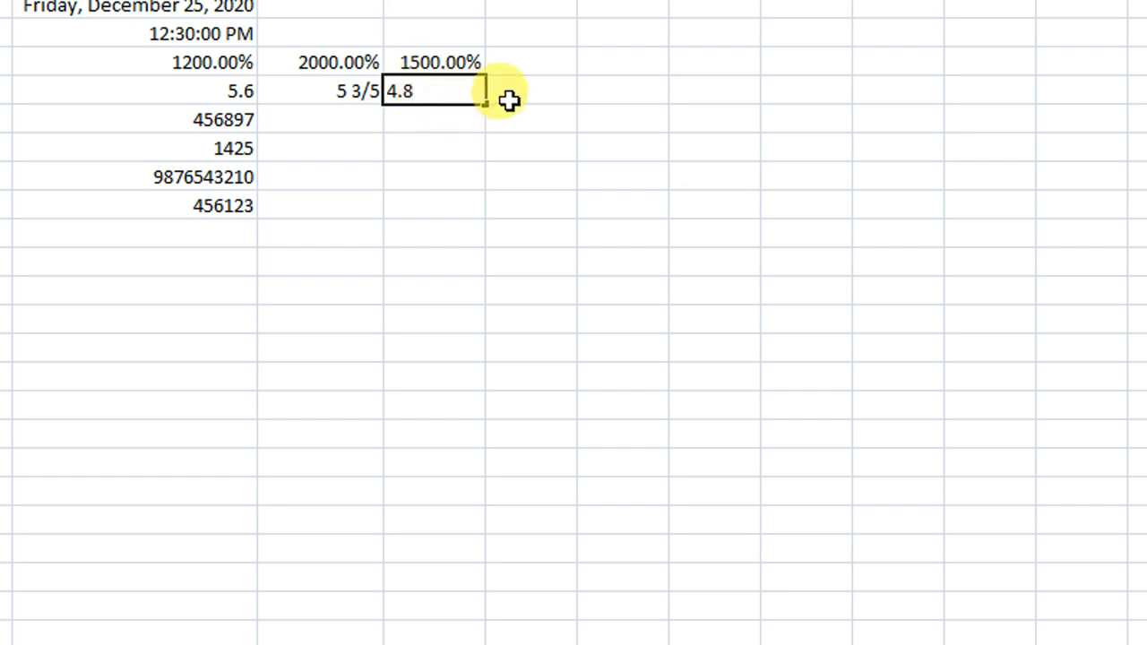
pyautogui.click(532, 89)
pyautogui.click(448, 100)
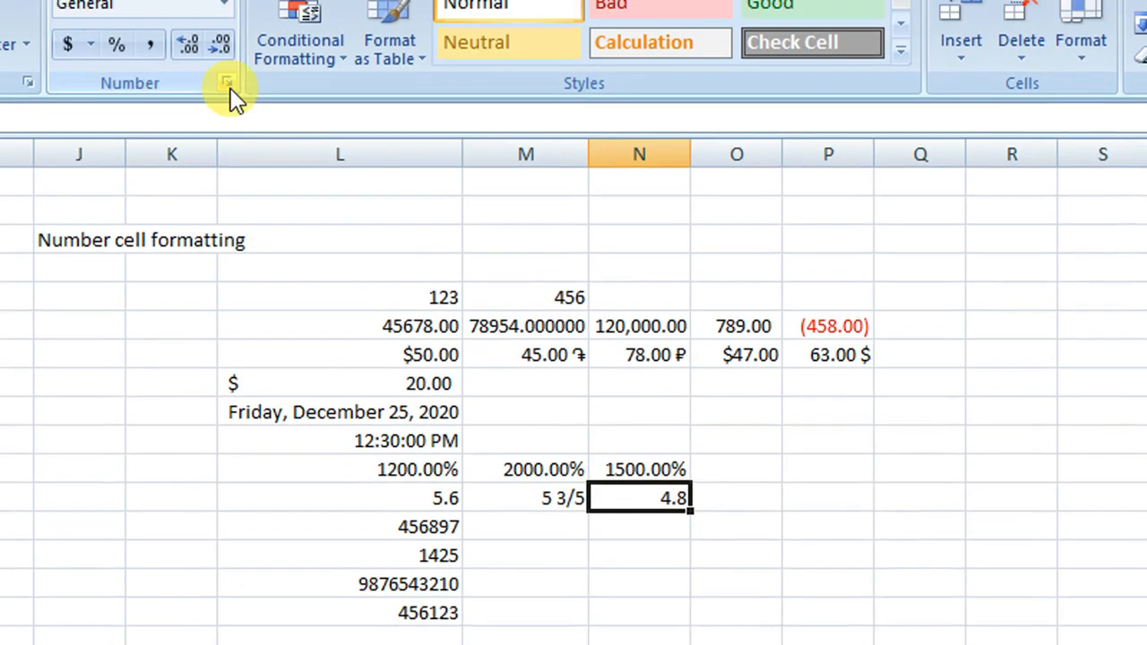
pyautogui.click(228, 85)
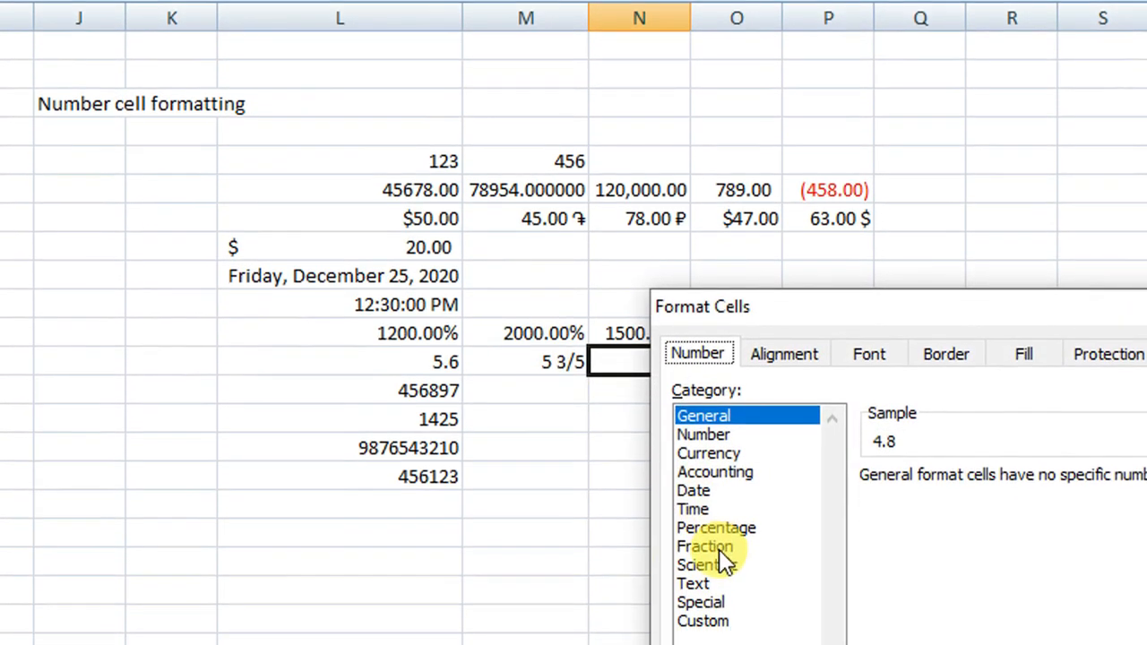
pyautogui.click(730, 534)
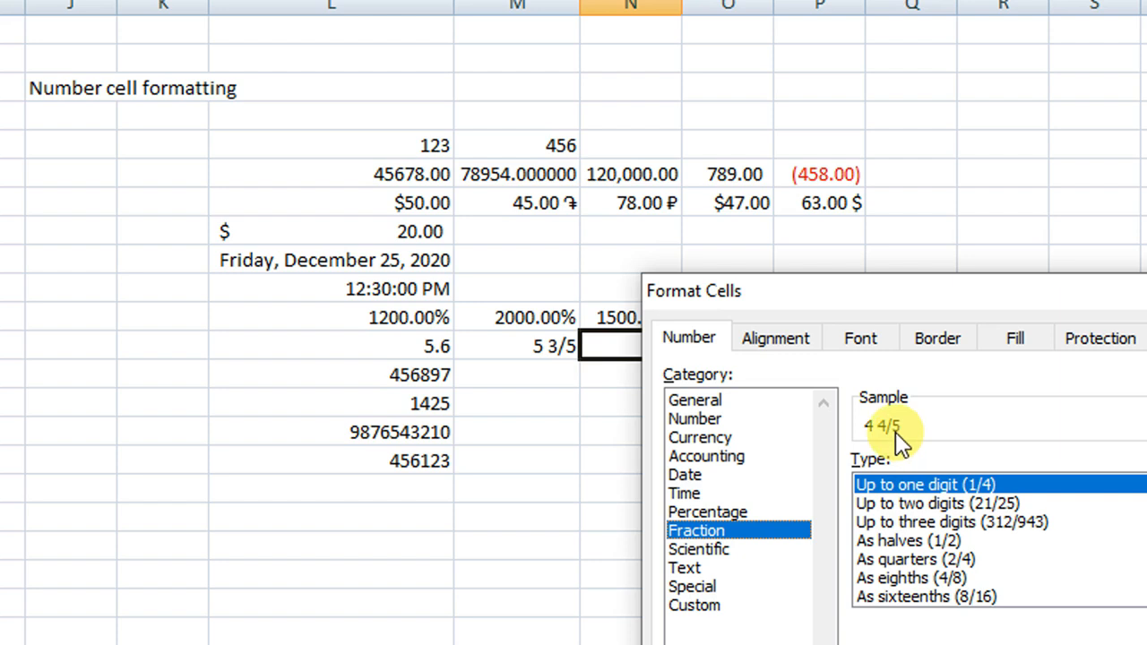
pyautogui.moveTo(910, 305); pyautogui.dragTo(991, 311)
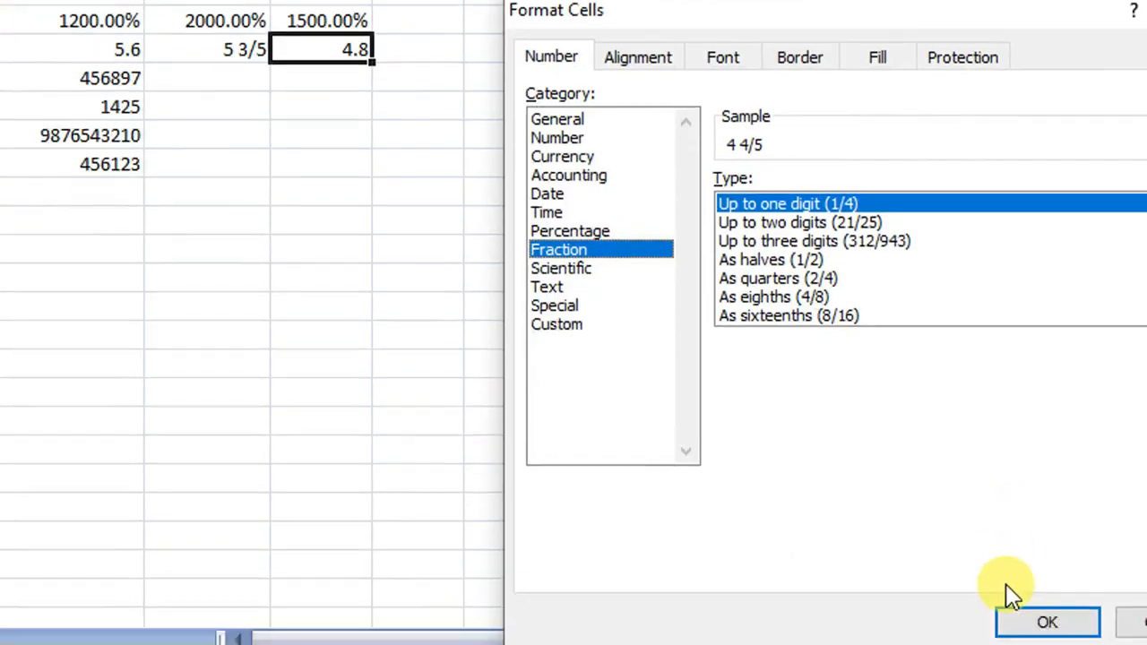
pyautogui.click(1029, 549)
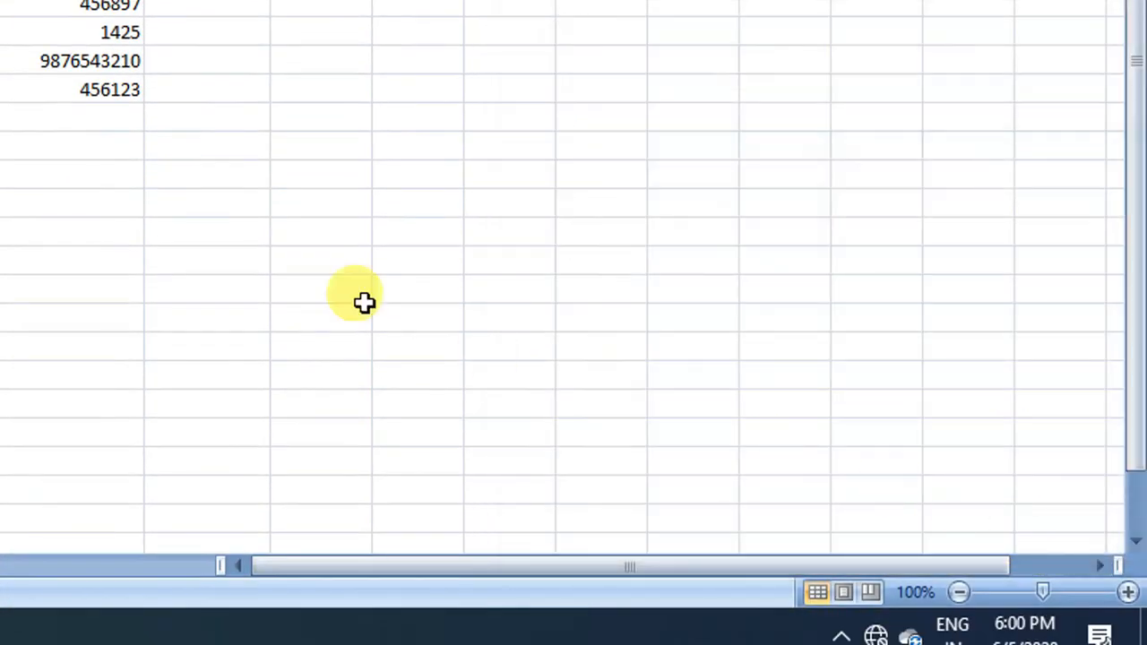
# Format 456897 as Scientific with 2 decimal places, showing 4.57E+05.
pyautogui.click(206, 45)
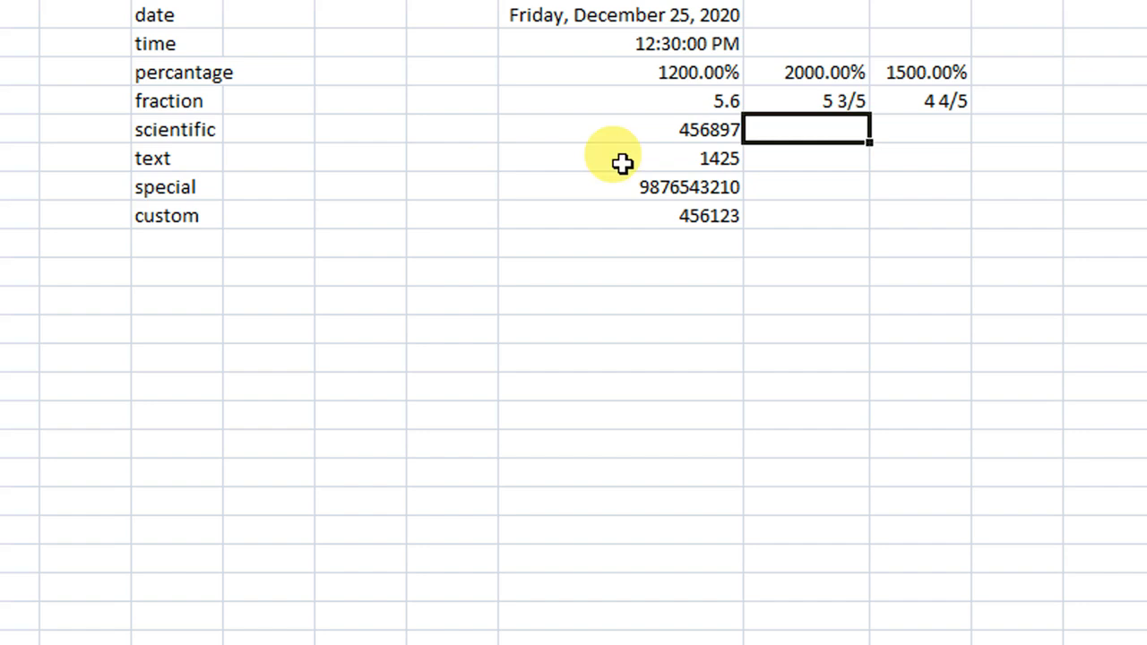
pyautogui.click(650, 136)
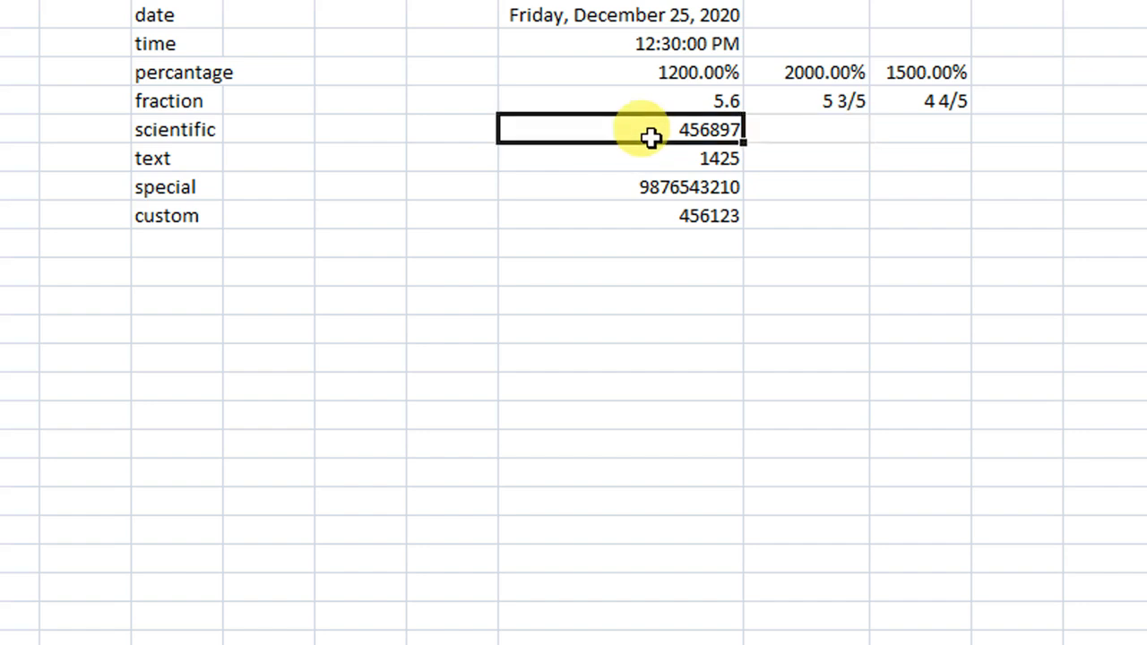
pyautogui.click(795, 133)
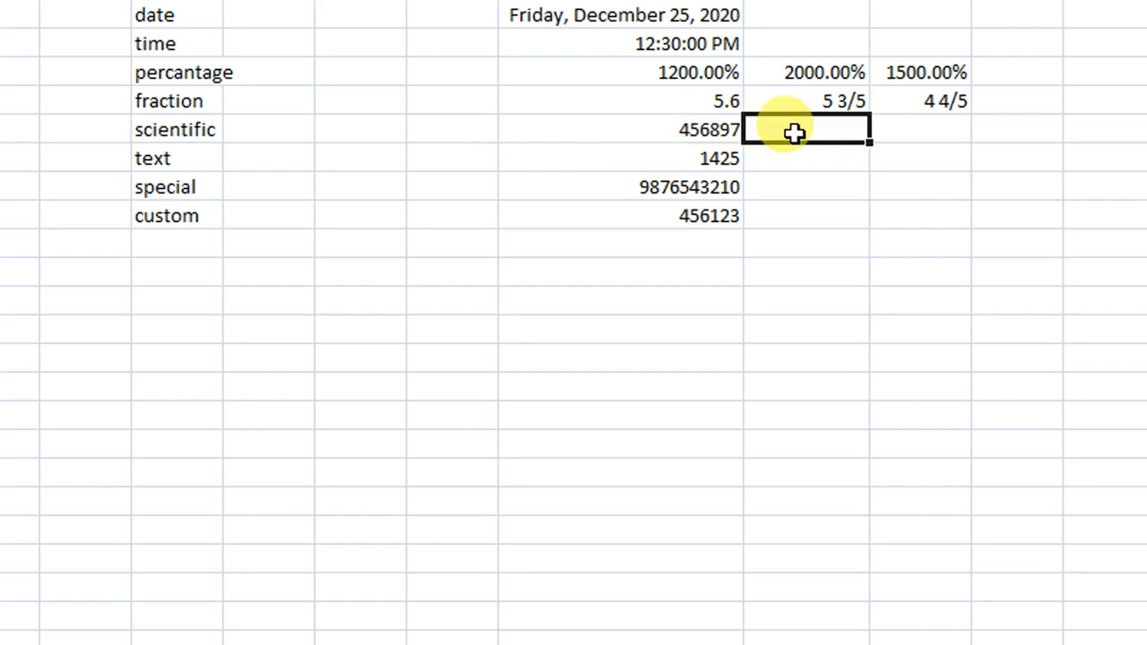
pyautogui.doubleClick(795, 133)
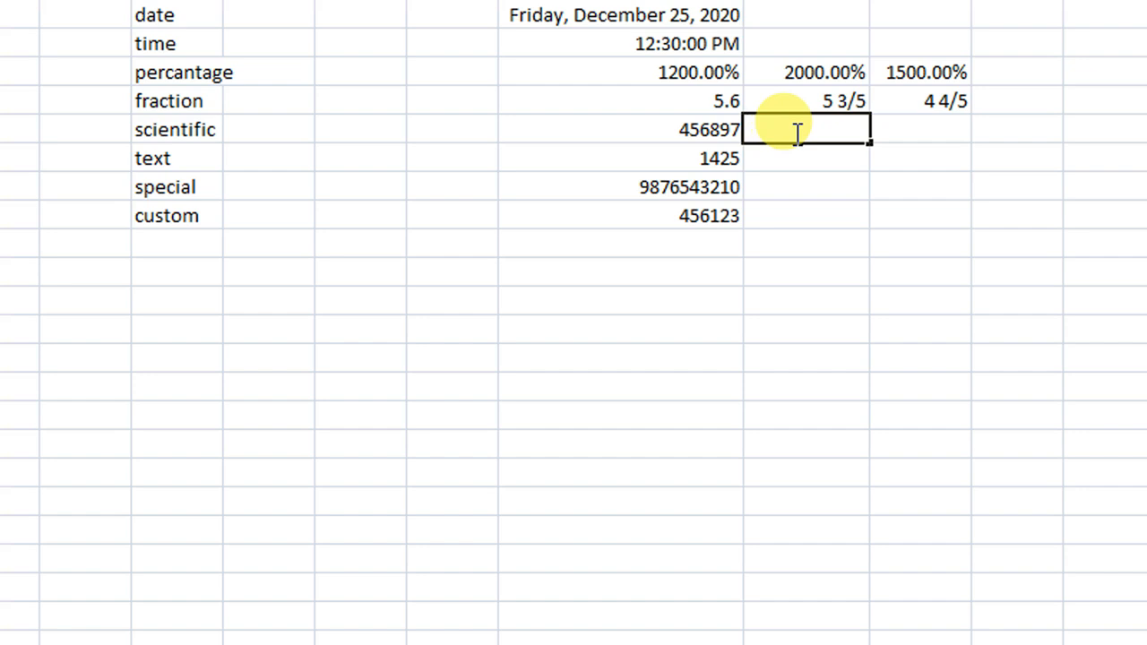
pyautogui.click(722, 136)
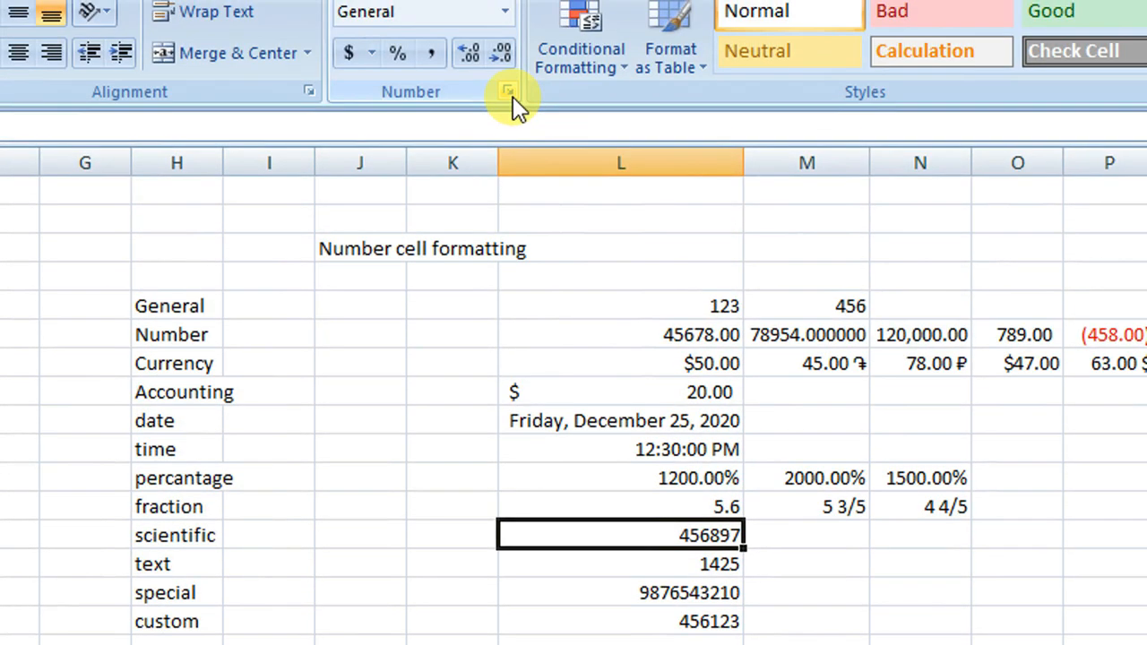
pyautogui.click(512, 96)
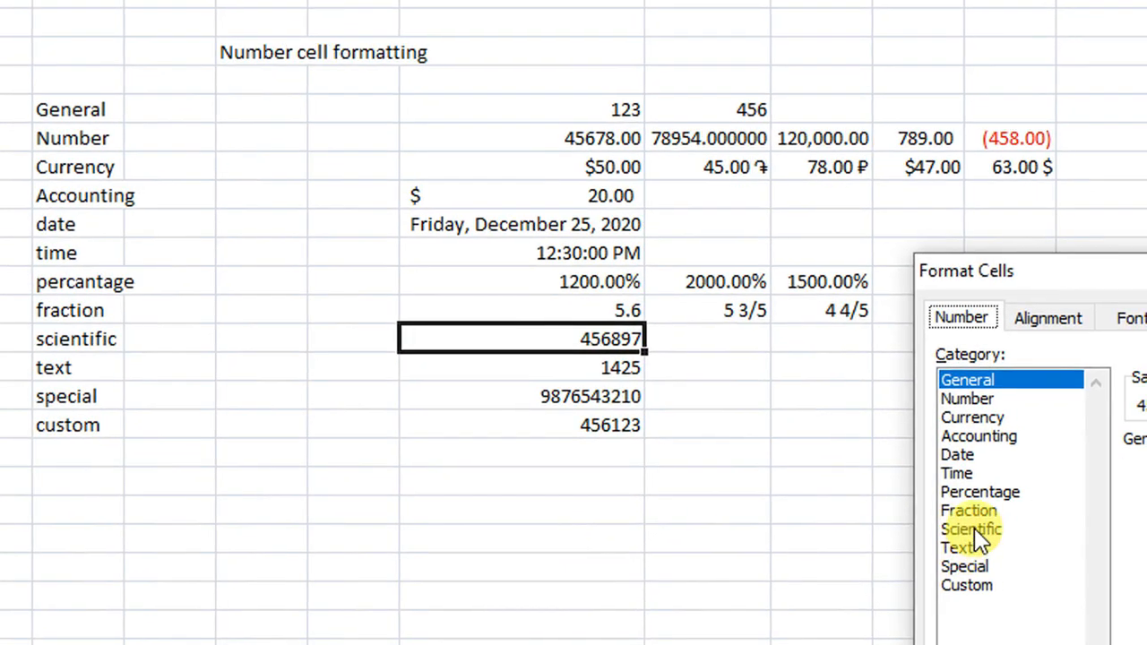
pyautogui.click(974, 527)
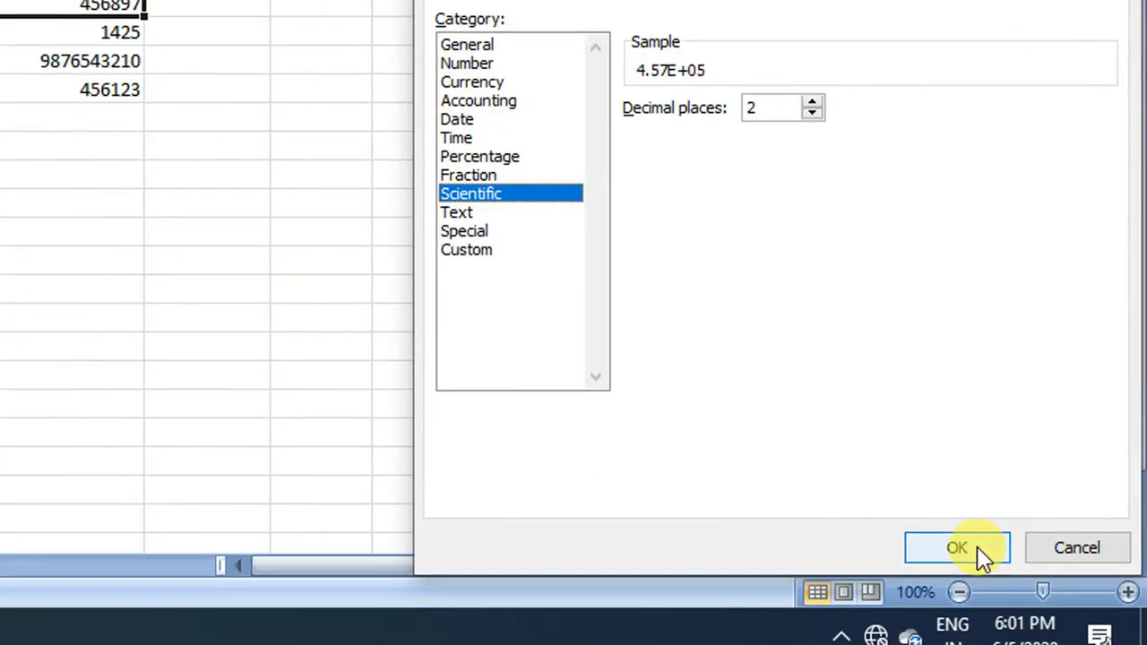
pyautogui.click(983, 556)
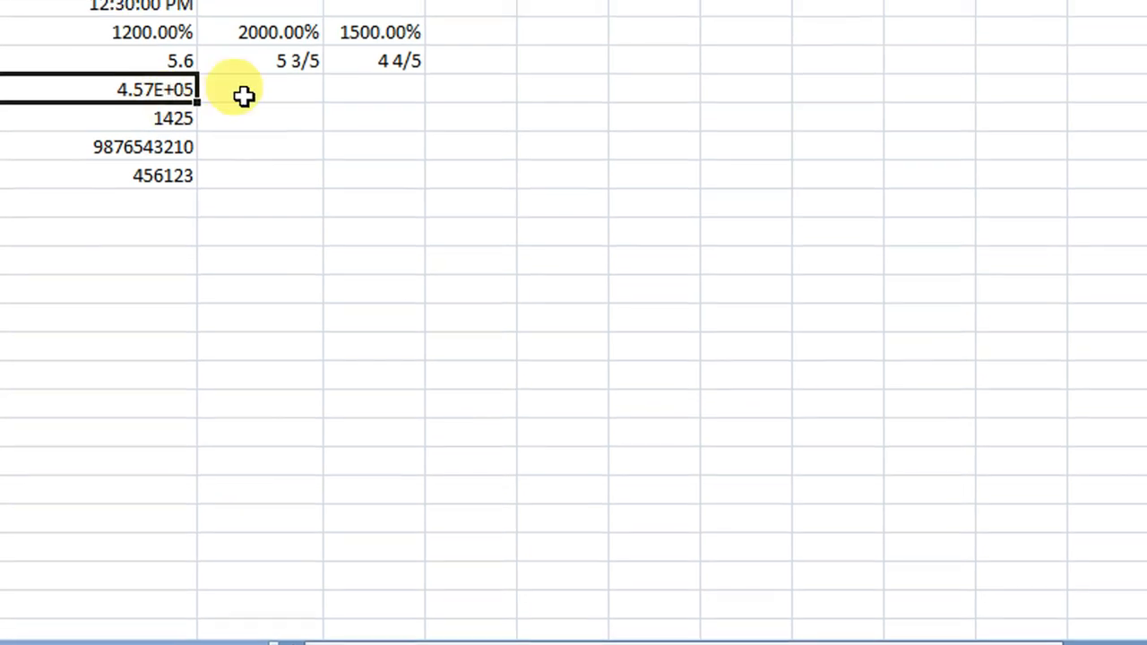
# Enter 987654321 in the cell right of 4.57E+05.
pyautogui.click(244, 96)
pyautogui.doubleClick(246, 94)
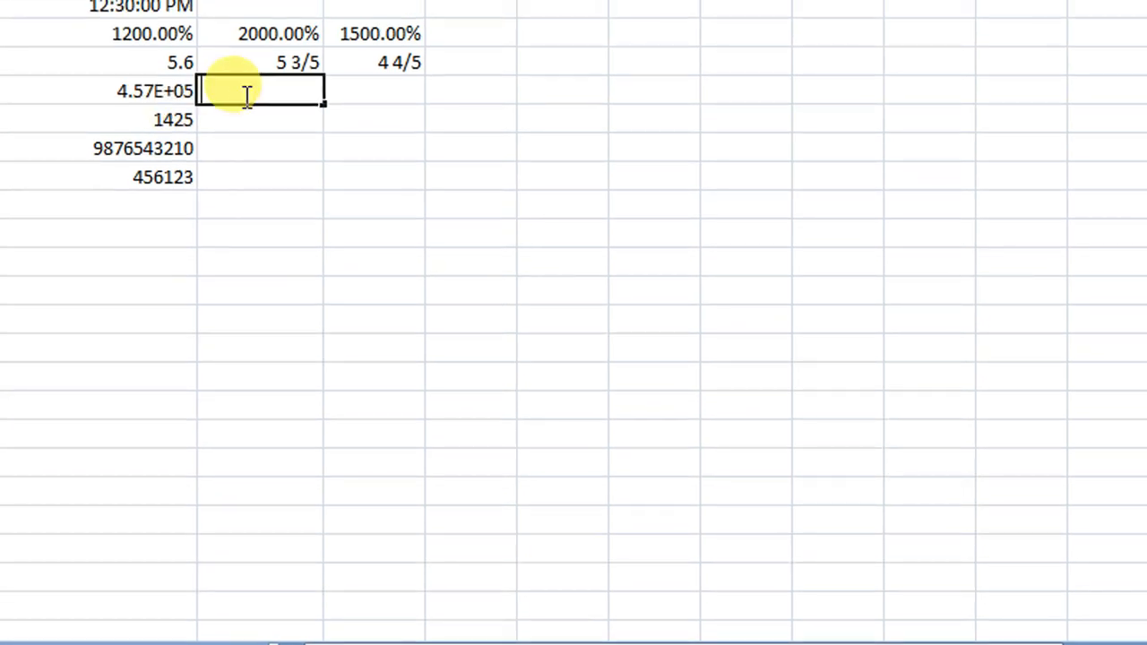
pyautogui.write('987654321')
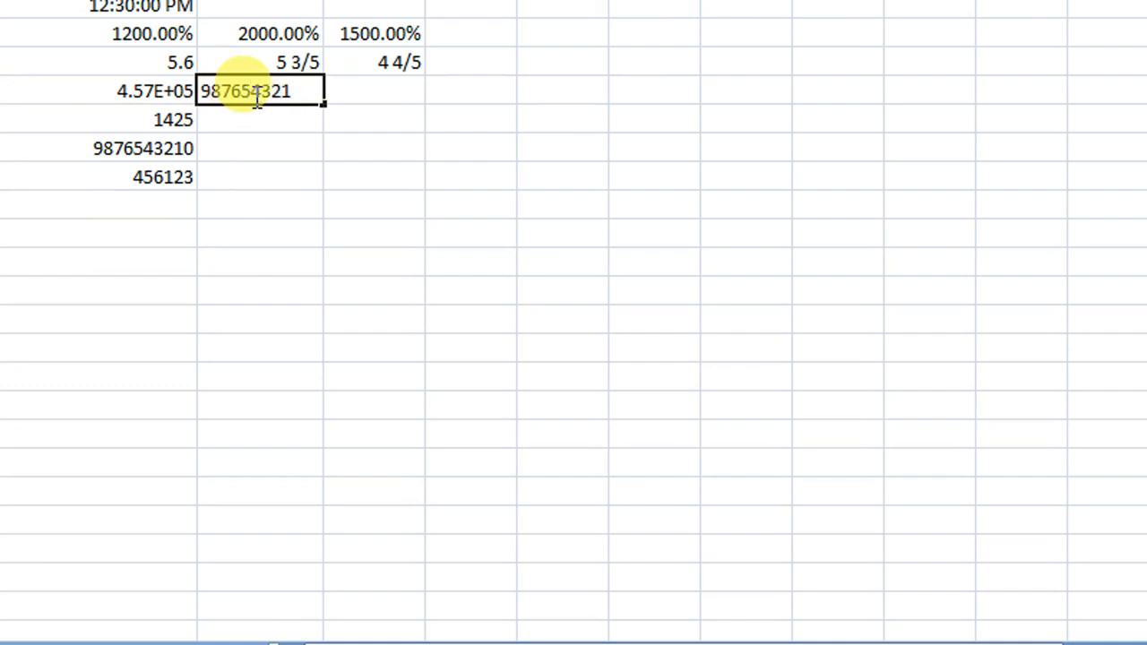
pyautogui.click(336, 101)
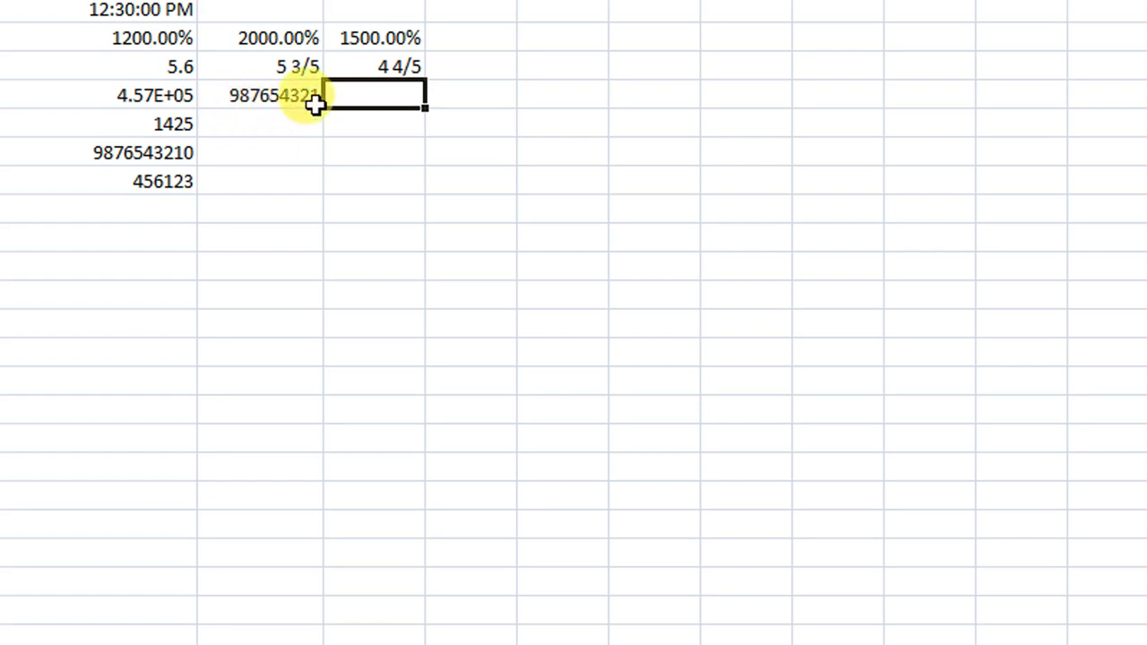
# Format 987654321 as Scientific, showing 9.88E+08.
pyautogui.click(249, 99)
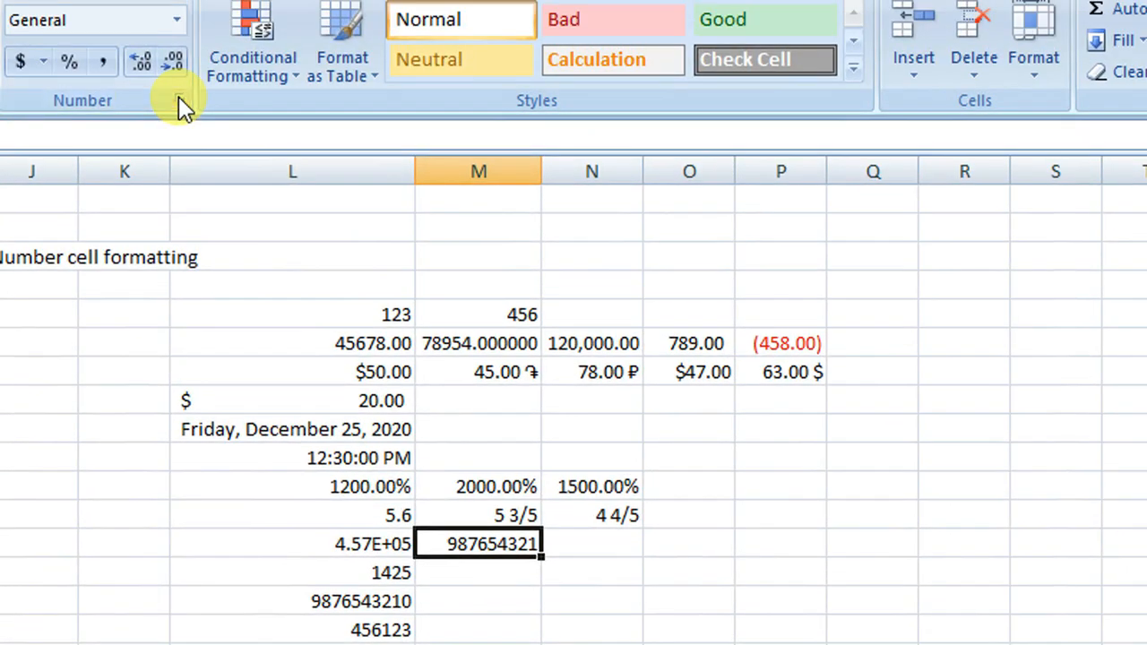
pyautogui.click(185, 103)
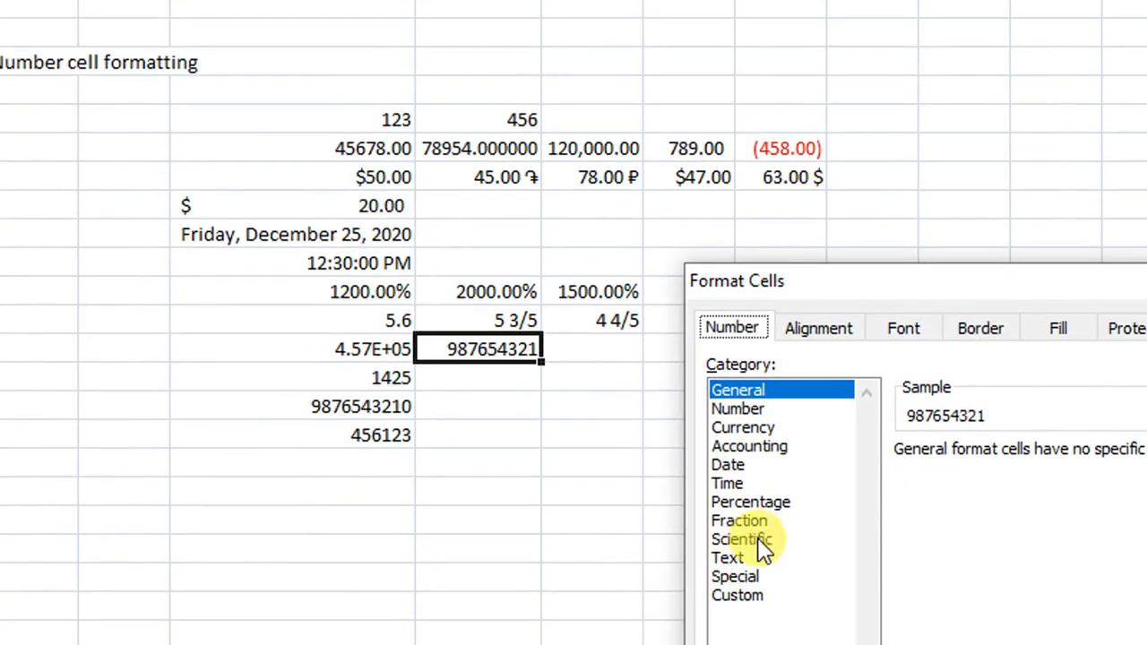
pyautogui.click(758, 539)
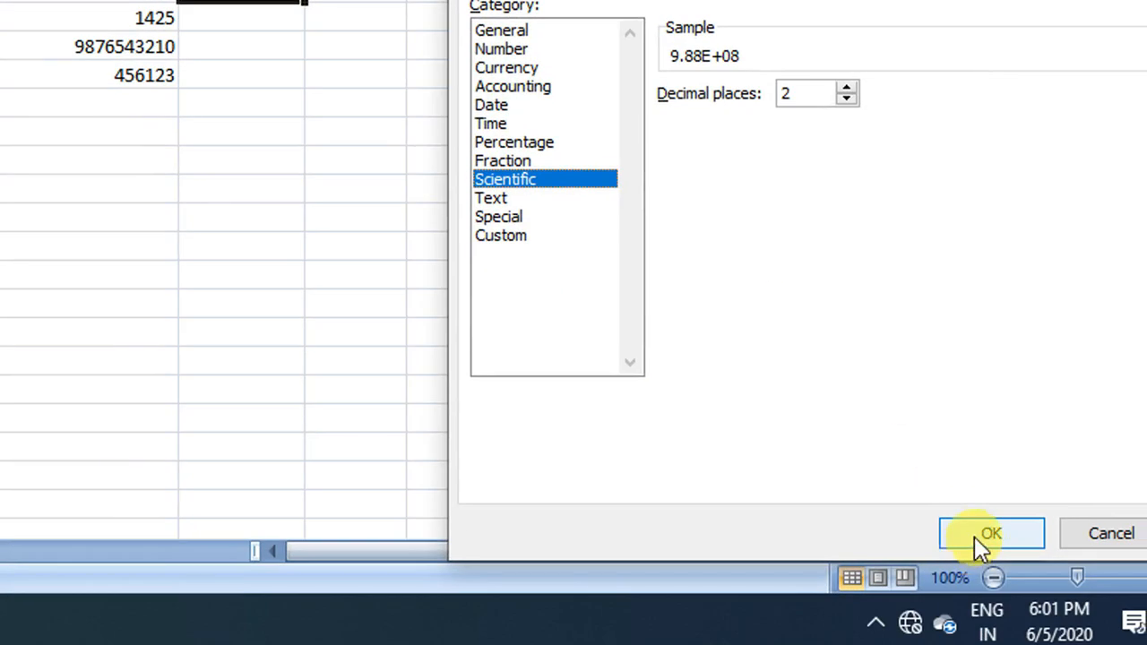
pyautogui.click(1146, 644)
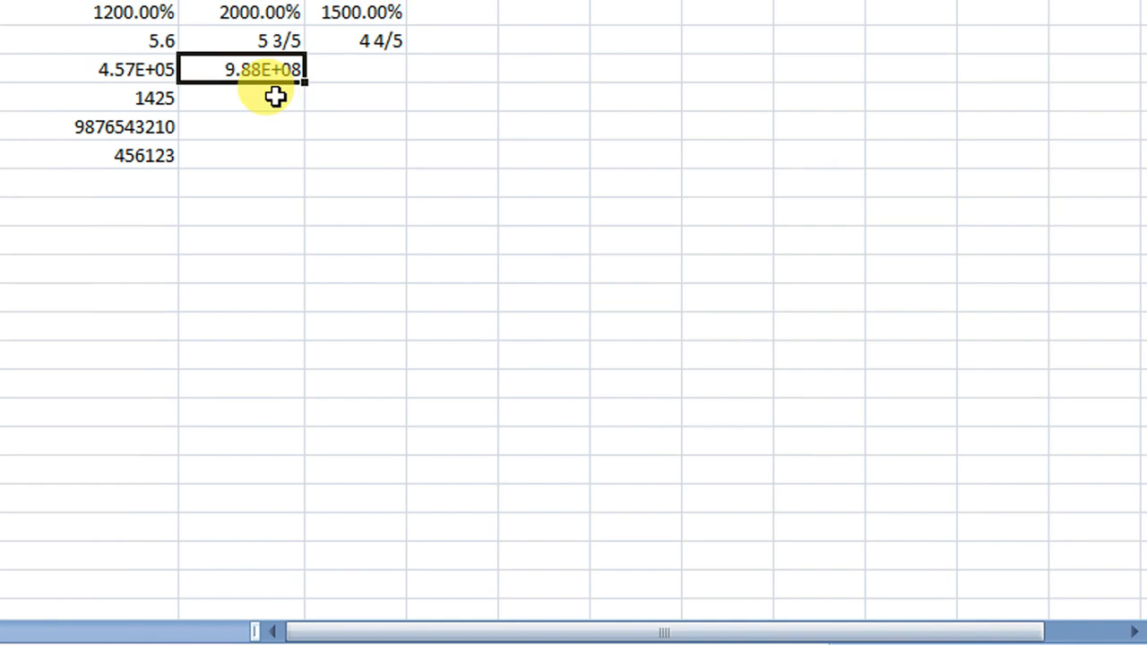
# Enter a second 1425 in the cell beside the original 1425.
pyautogui.click(149, 97)
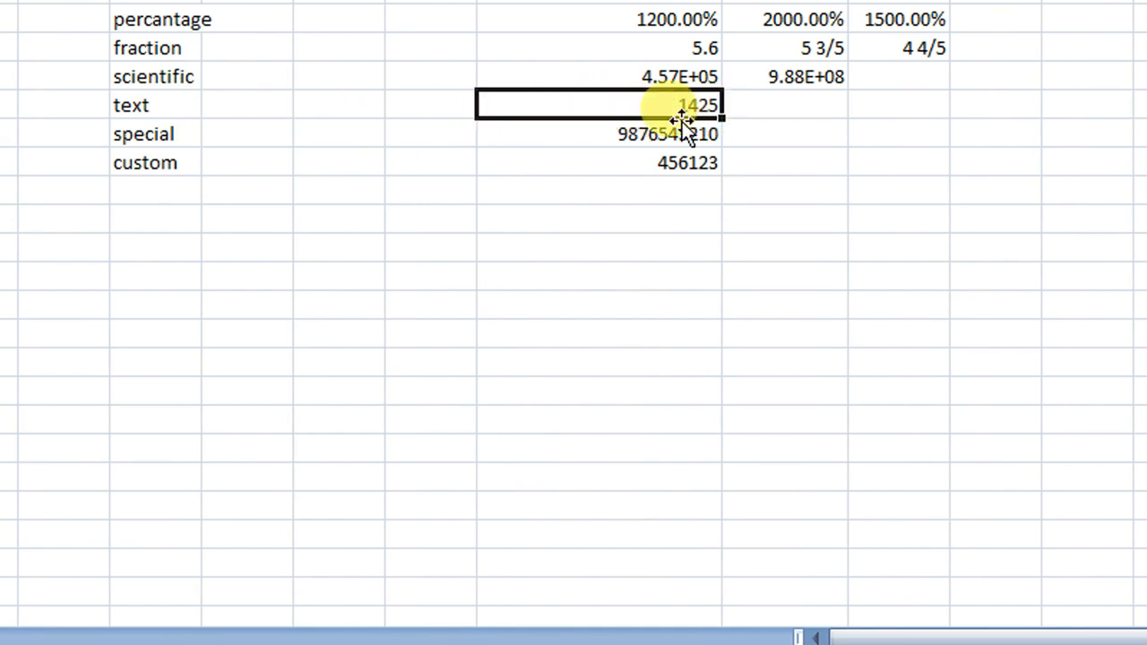
pyautogui.click(775, 107)
pyautogui.doubleClick(775, 107)
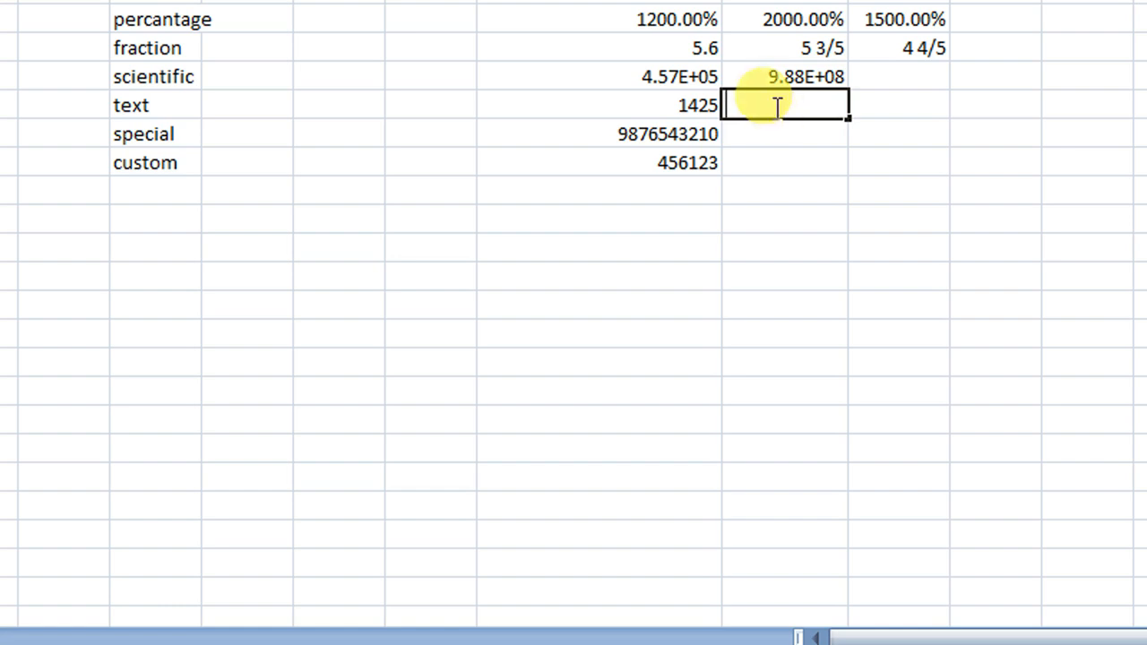
pyautogui.write('1425')
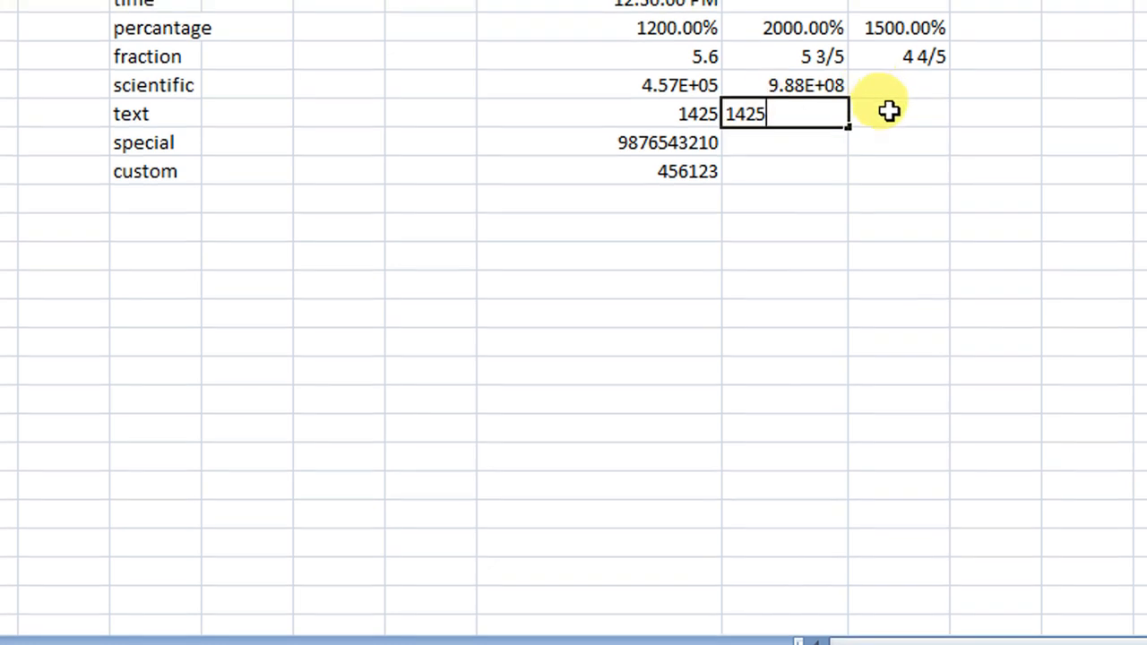
pyautogui.click(887, 108)
# Format the new 1425 as Text so it shows exactly as entered.
pyautogui.click(813, 112)
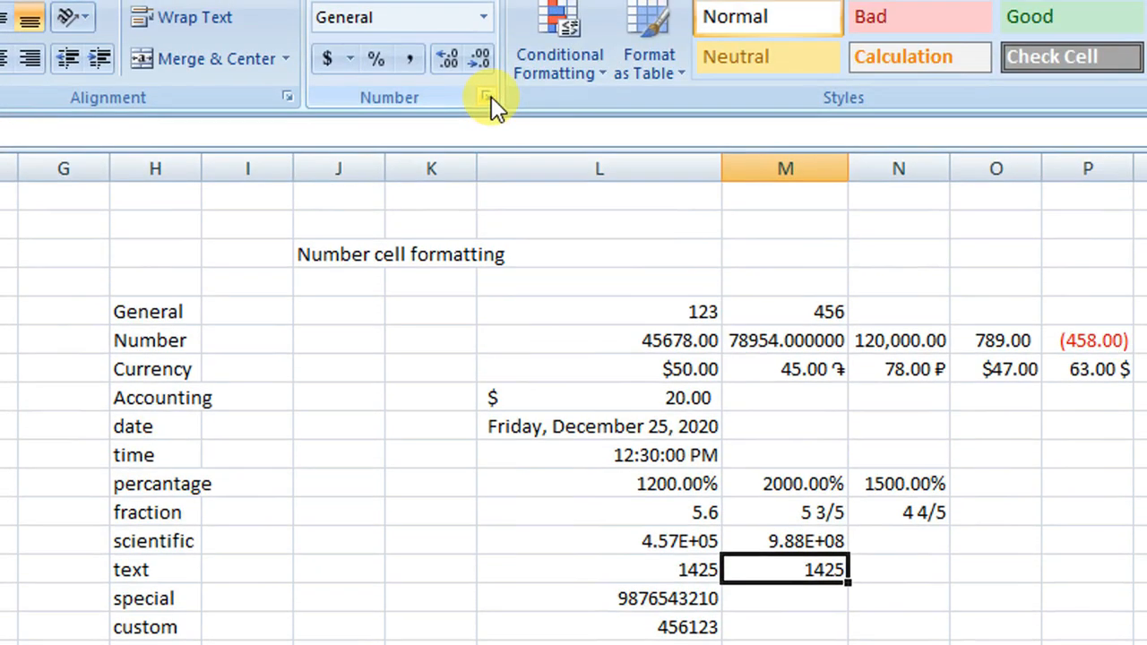
pyautogui.click(486, 96)
pyautogui.click(986, 595)
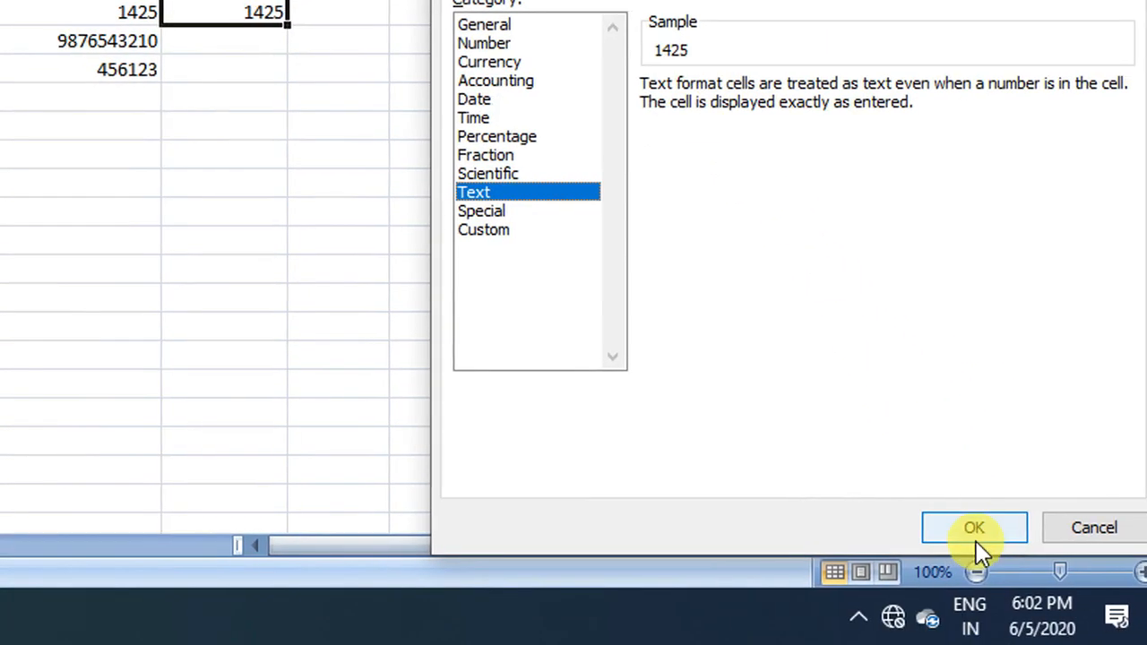
pyautogui.click(974, 529)
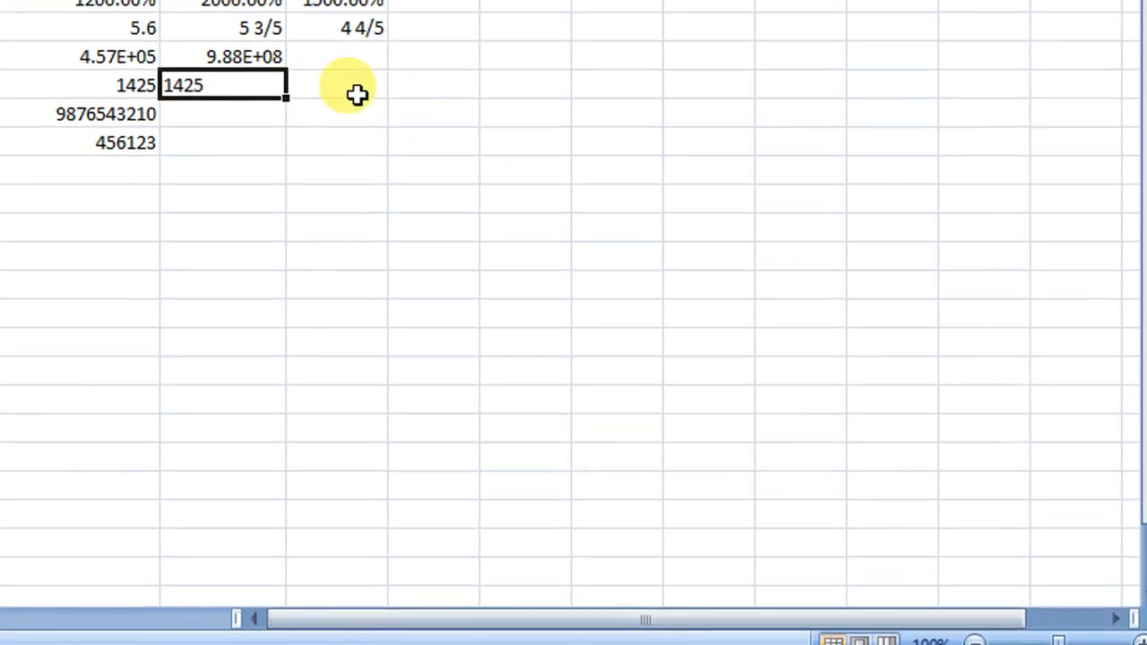
pyautogui.click(357, 95)
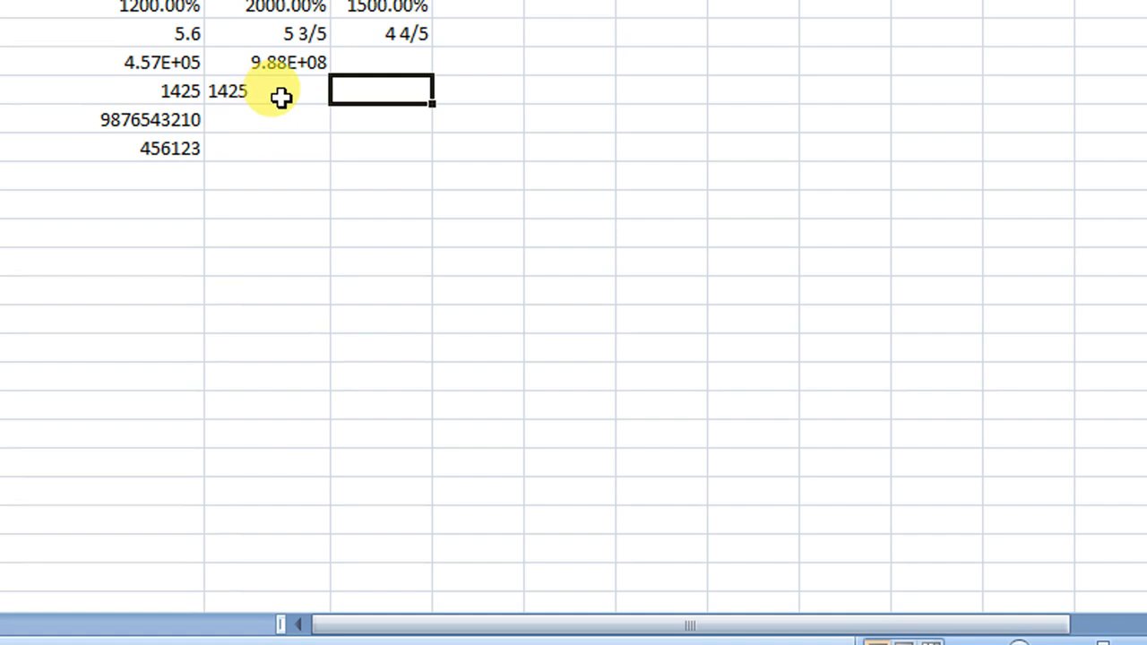
pyautogui.click(283, 119)
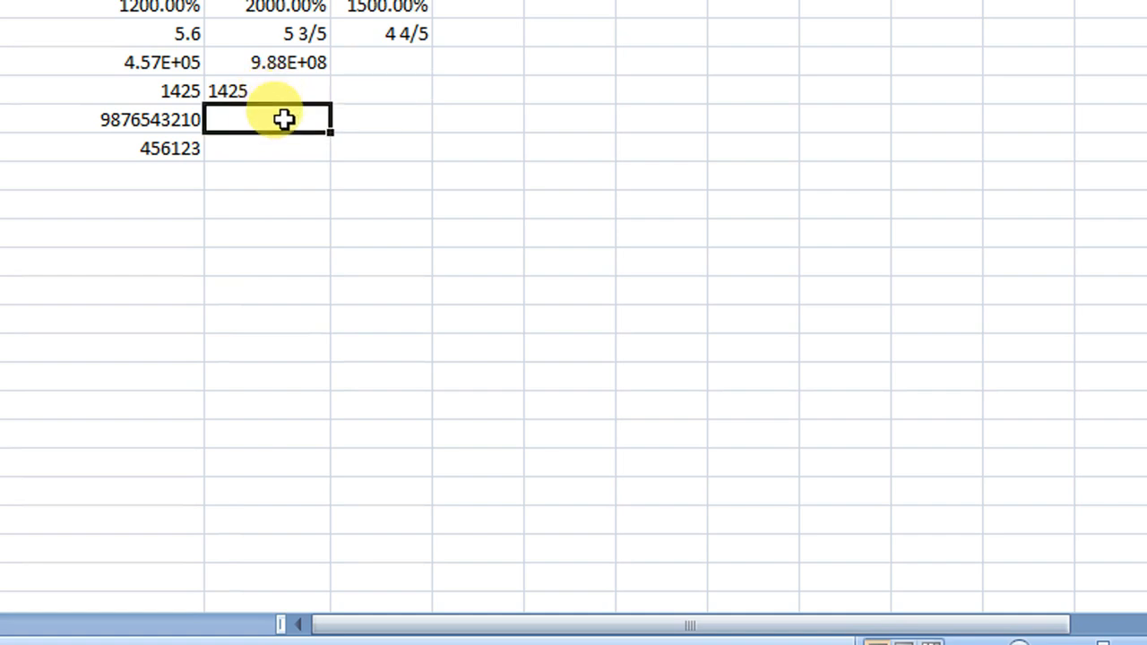
pyautogui.click(364, 90)
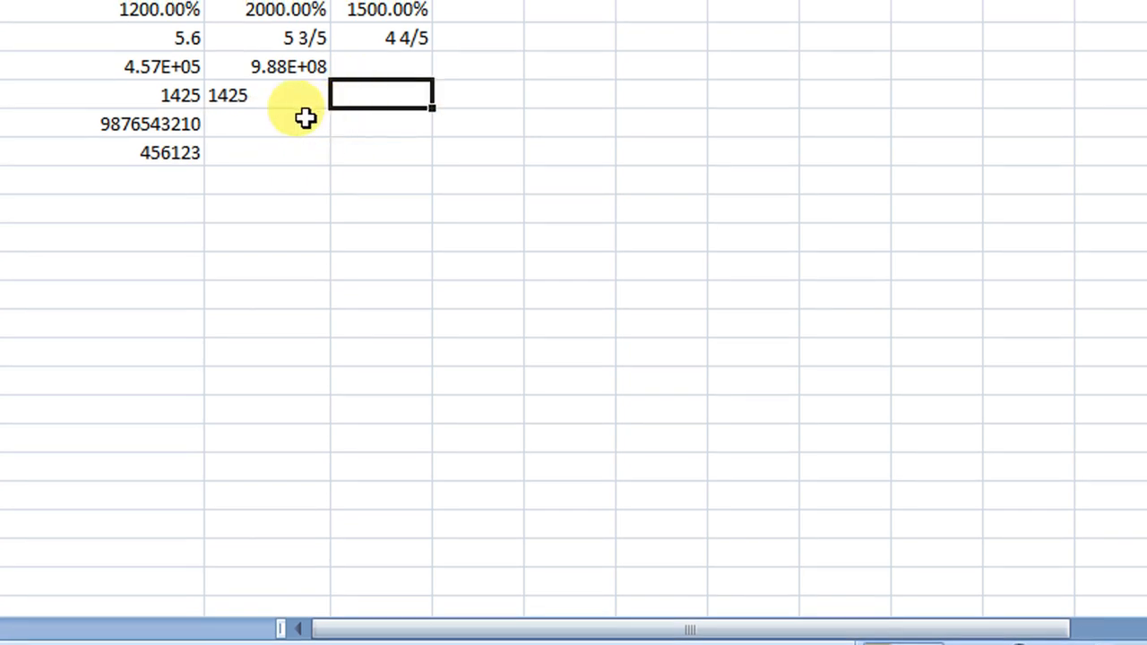
pyautogui.click(247, 101)
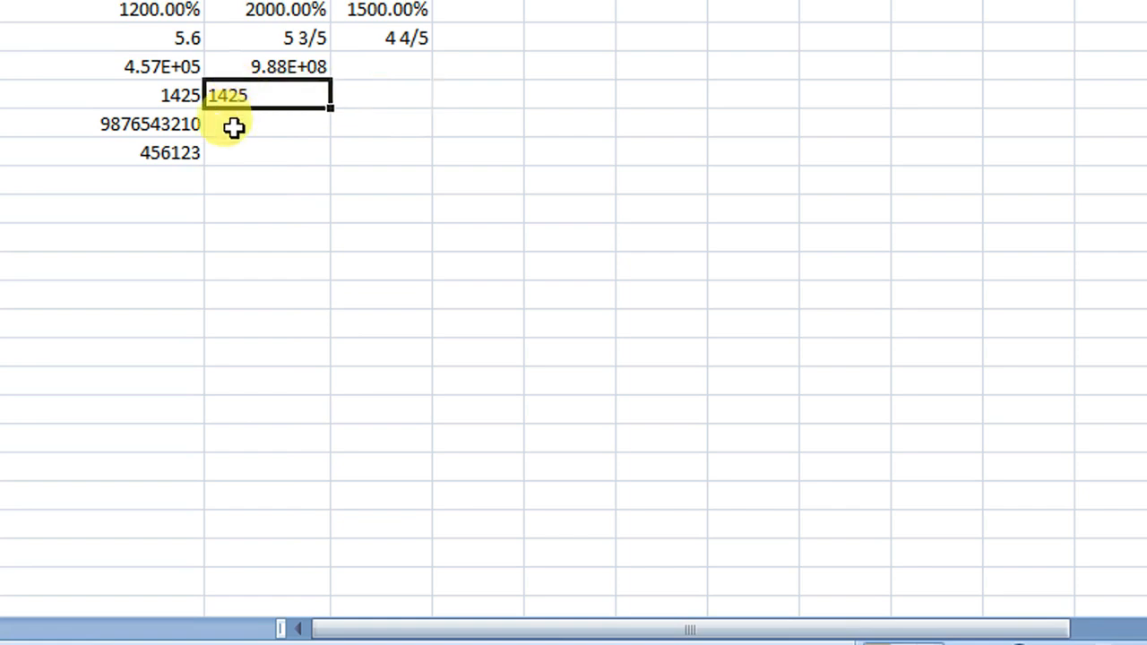
pyautogui.click(190, 130)
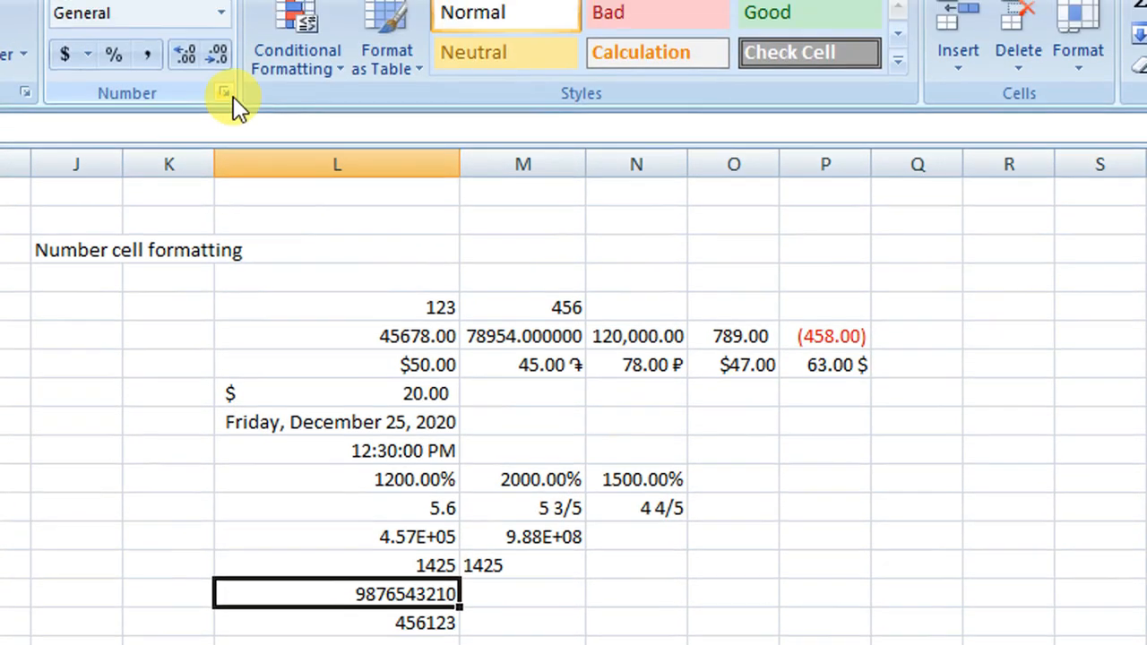
pyautogui.click(224, 44)
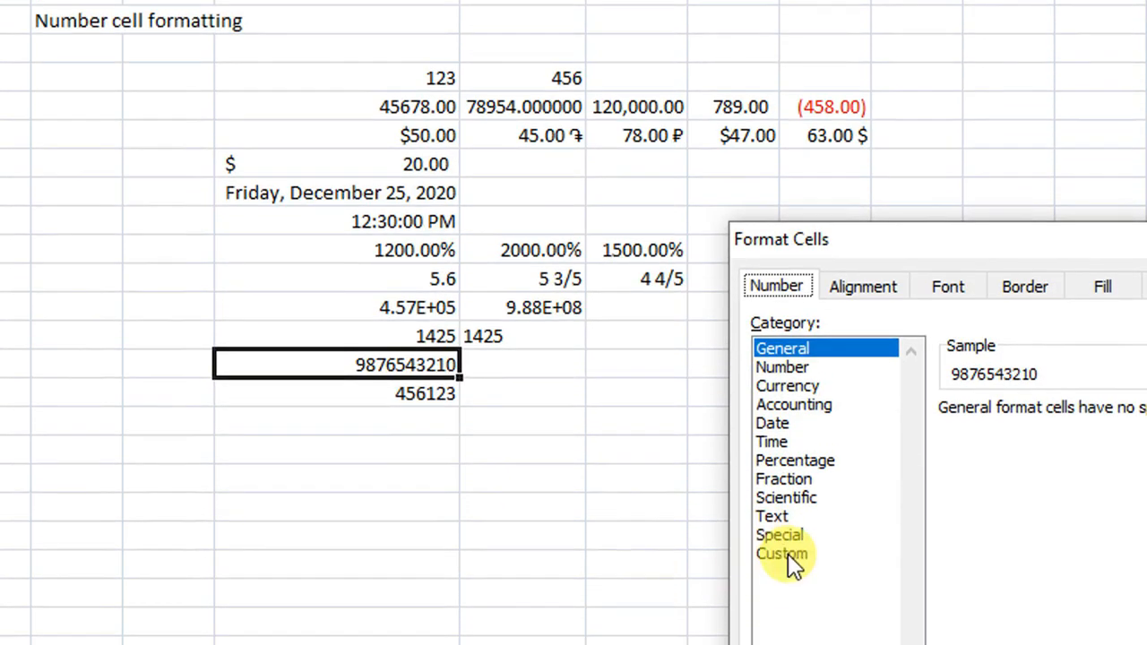
pyautogui.click(780, 535)
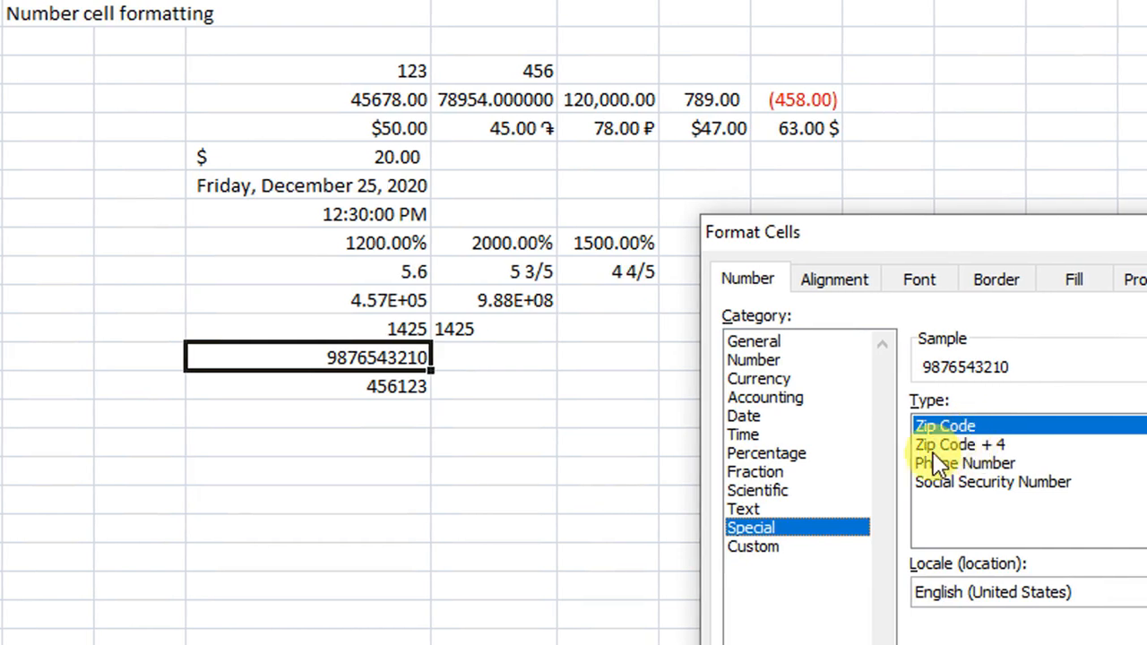
pyautogui.click(979, 447)
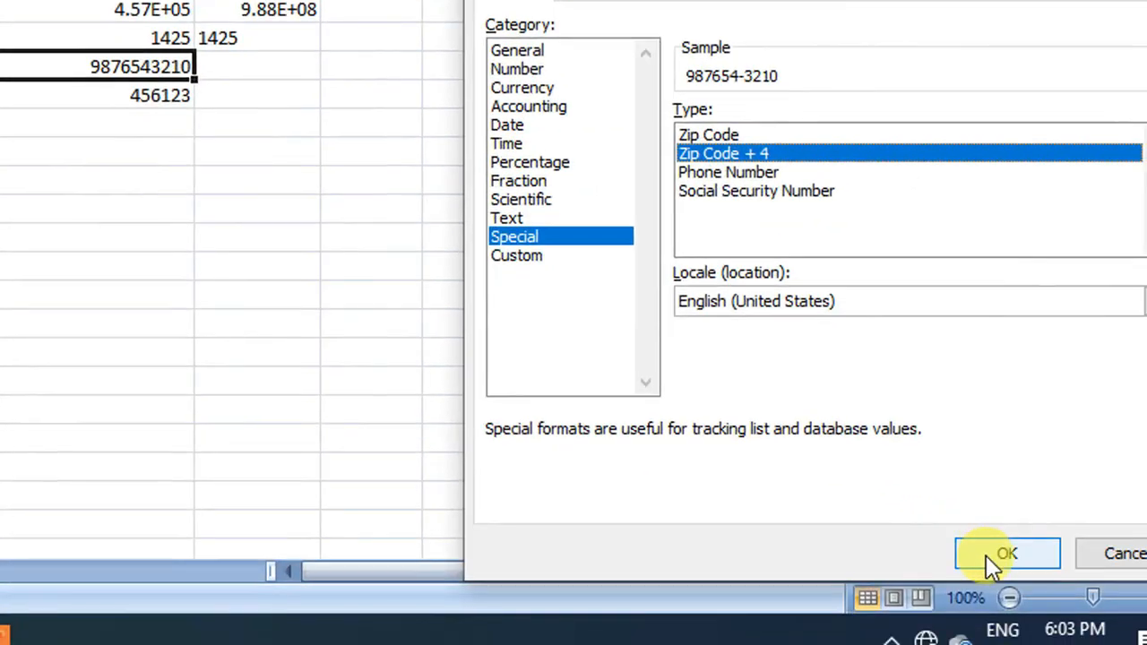
pyautogui.click(974, 544)
pyautogui.click(243, 60)
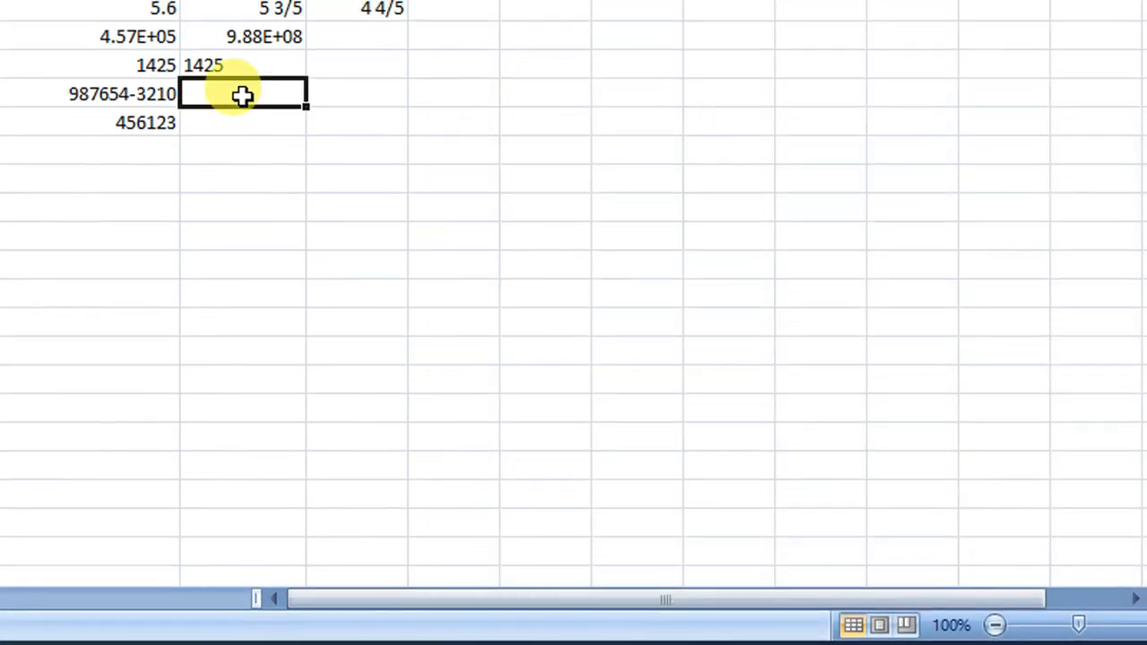
pyautogui.doubleClick(243, 96)
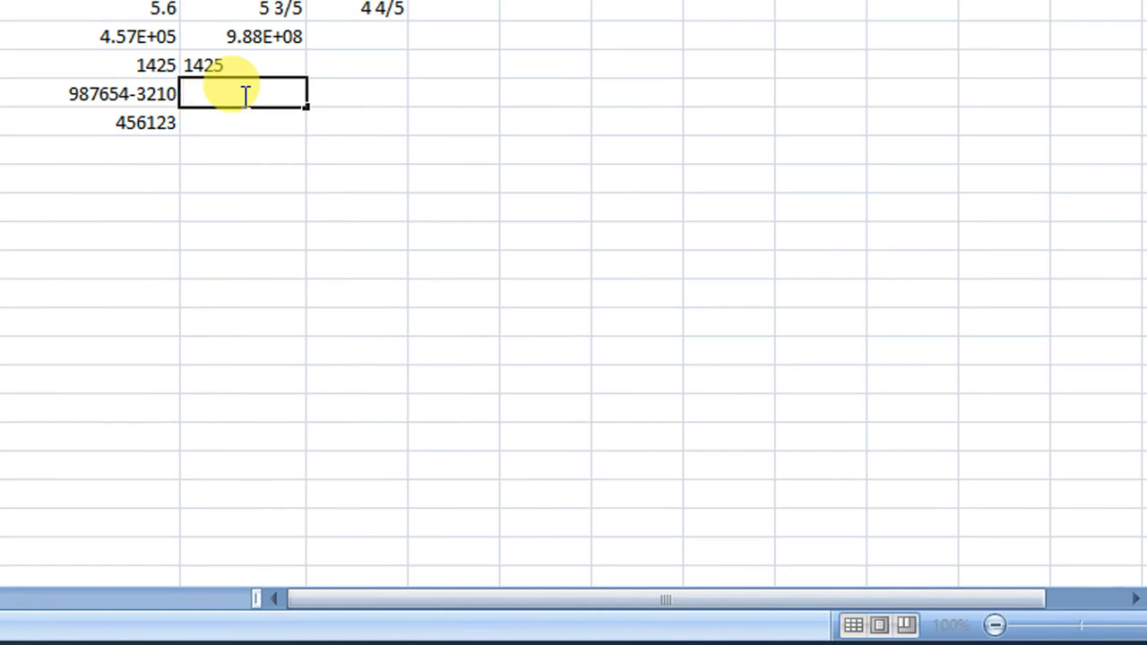
pyautogui.write('98765432310')
pyautogui.click(328, 102)
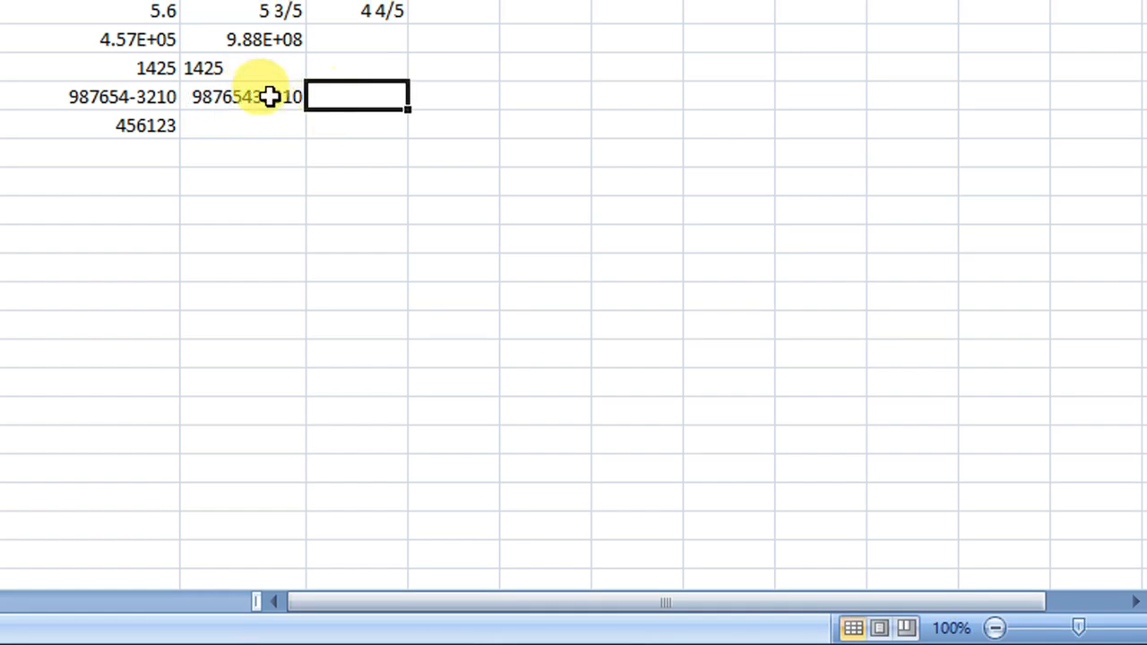
pyautogui.click(269, 97)
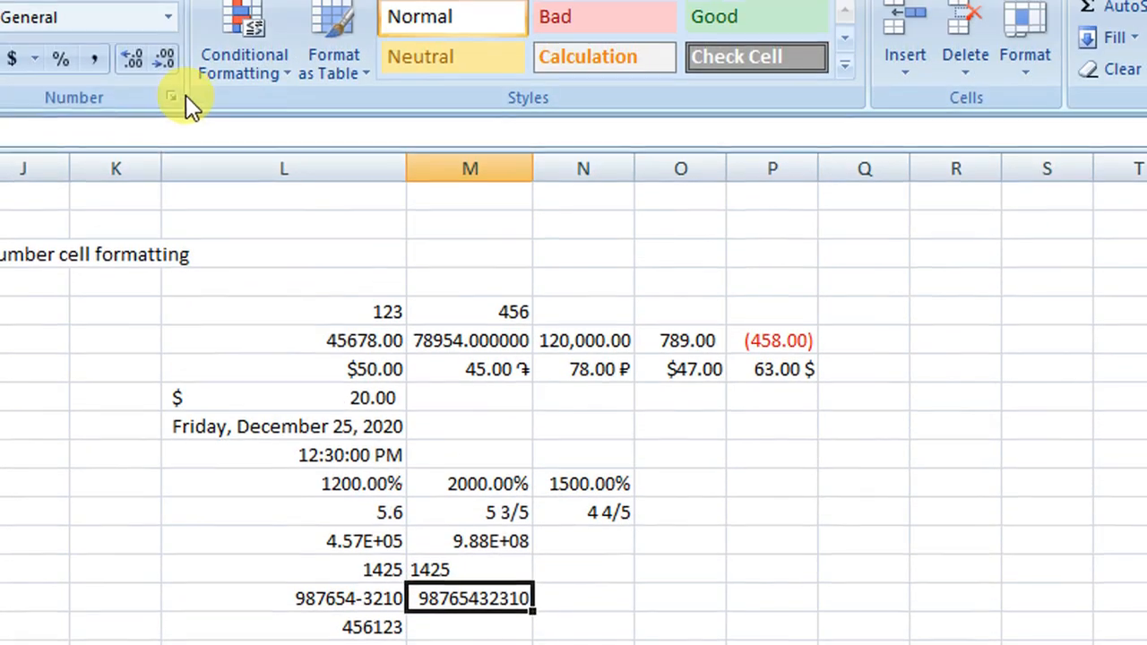
pyautogui.click(174, 100)
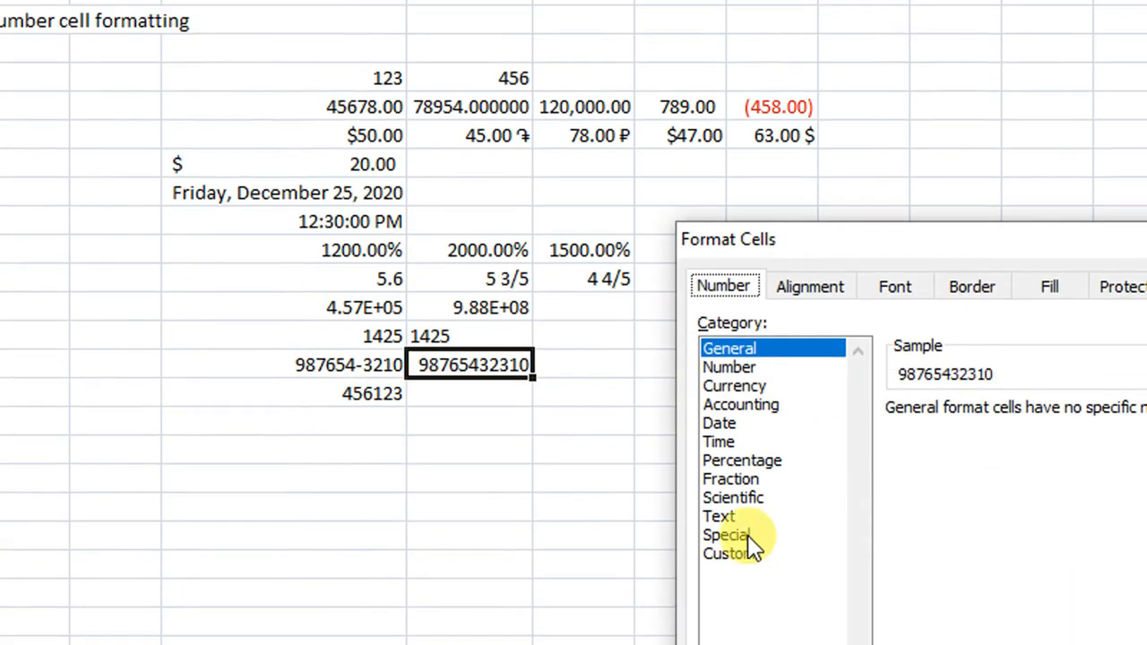
pyautogui.click(754, 536)
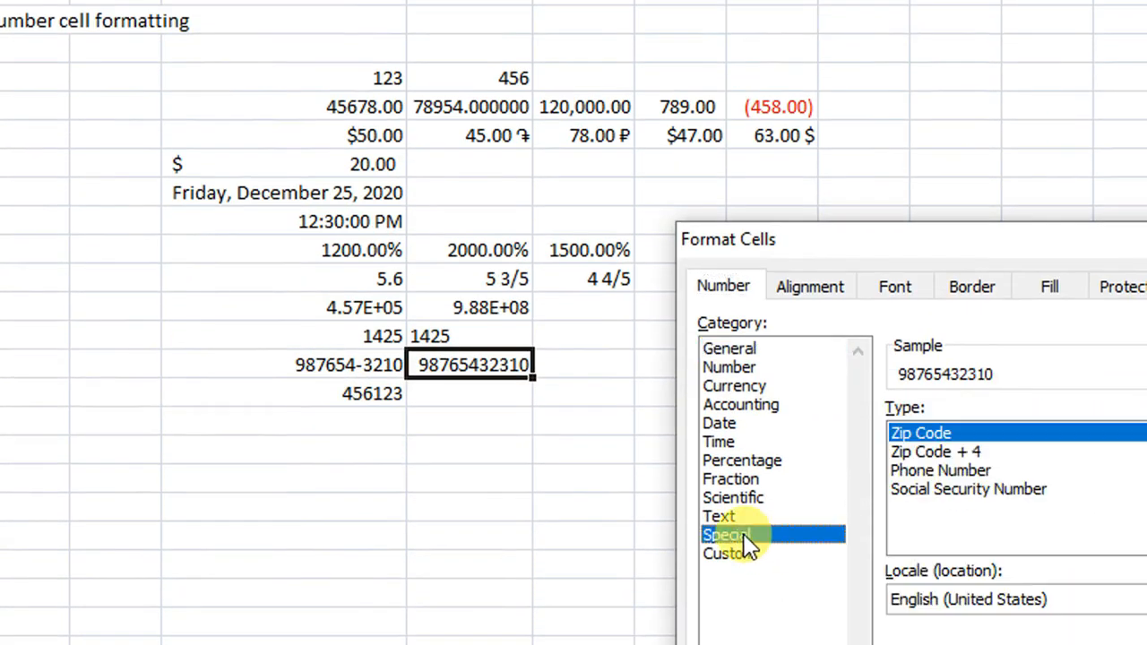
pyautogui.click(932, 475)
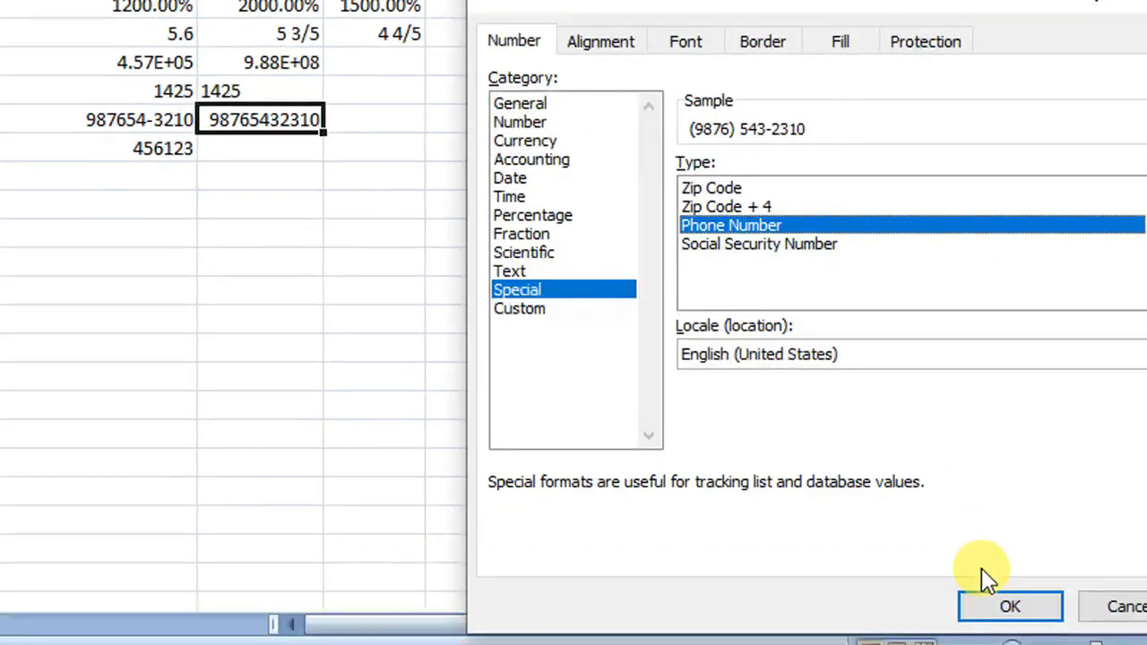
pyautogui.click(990, 596)
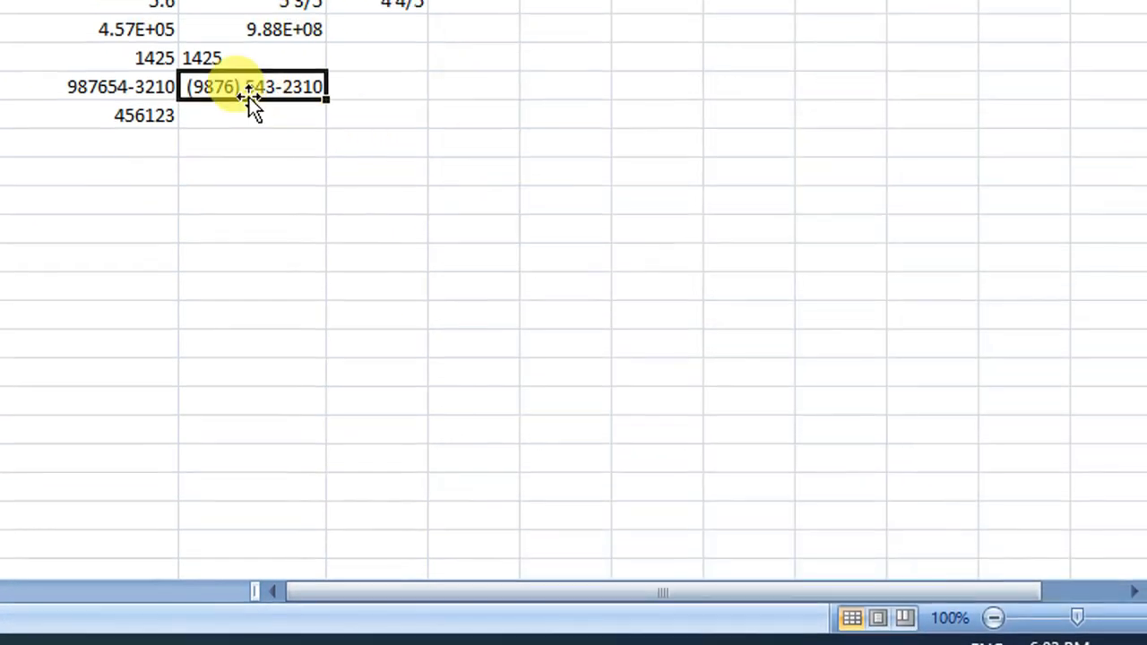
# Enter 3214568 in the next empty cell of the special row.
pyautogui.click(358, 81)
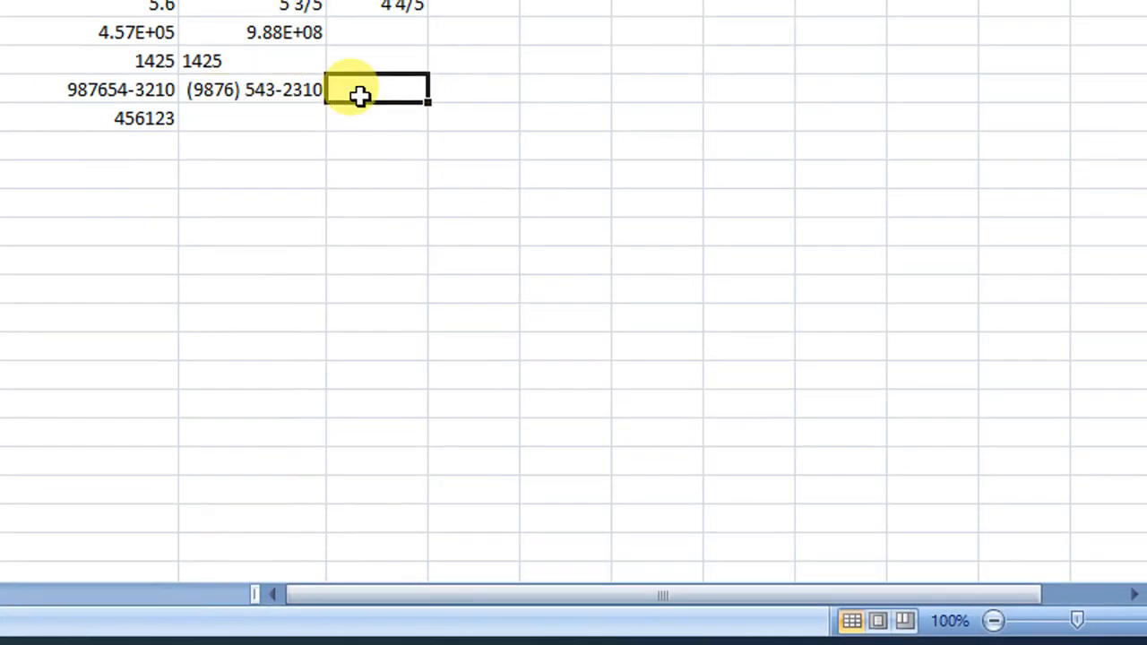
pyautogui.write('3214568')
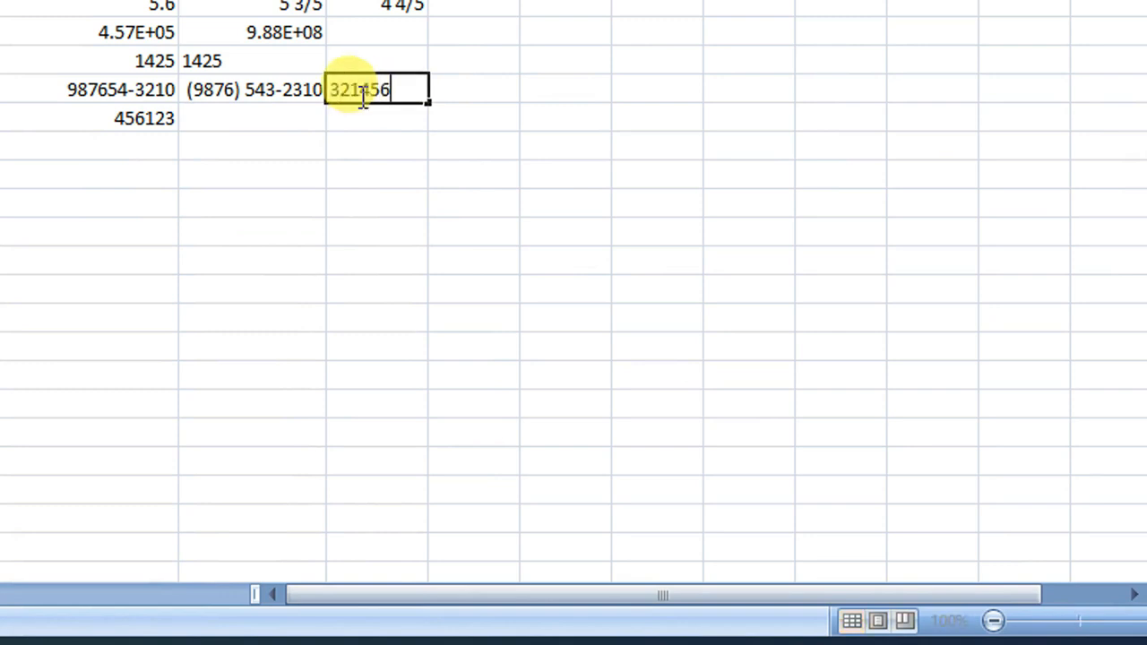
pyautogui.click(490, 96)
pyautogui.click(404, 97)
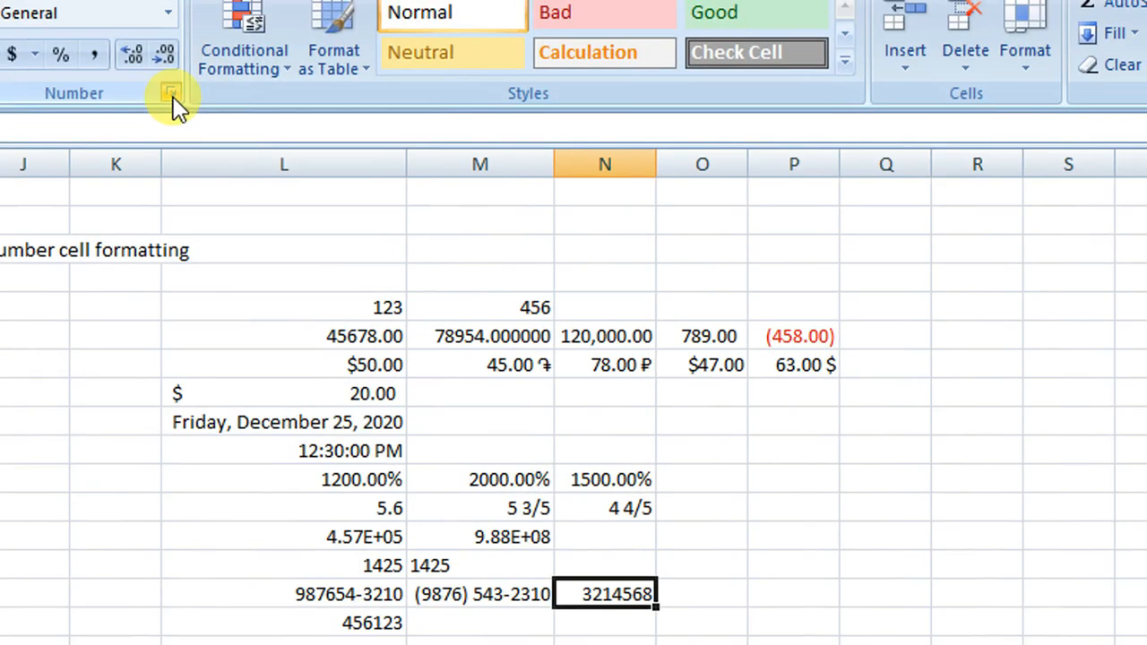
# Format 3214568 as a Special Social Security Number, showing 003-21-4568.
pyautogui.click(173, 95)
pyautogui.click(726, 546)
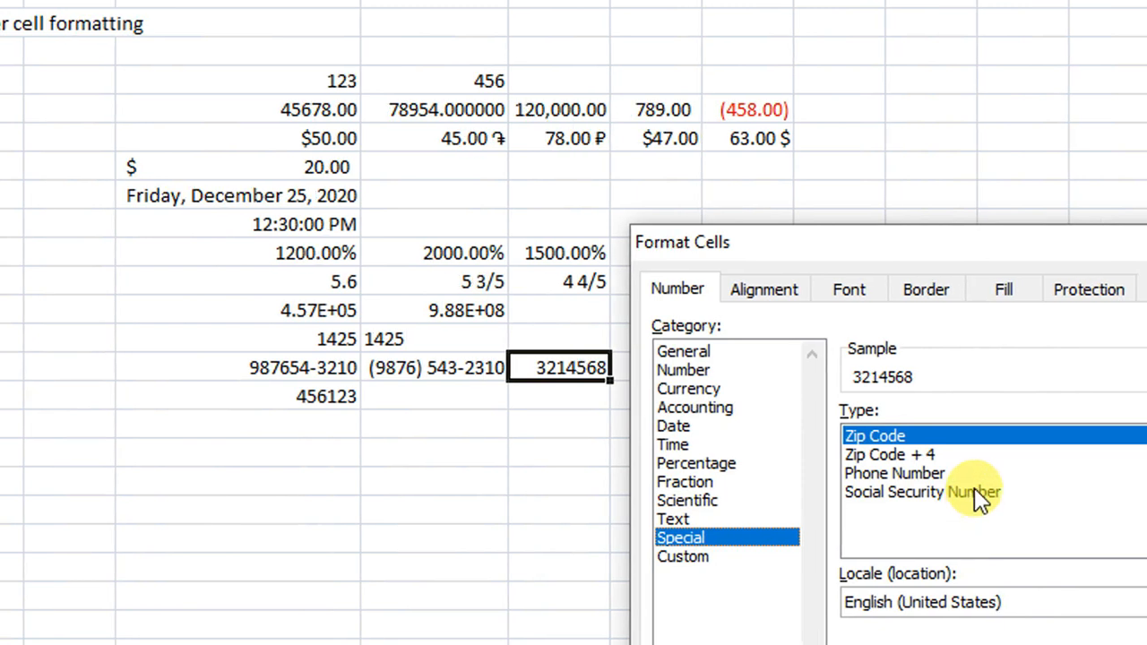
pyautogui.click(977, 493)
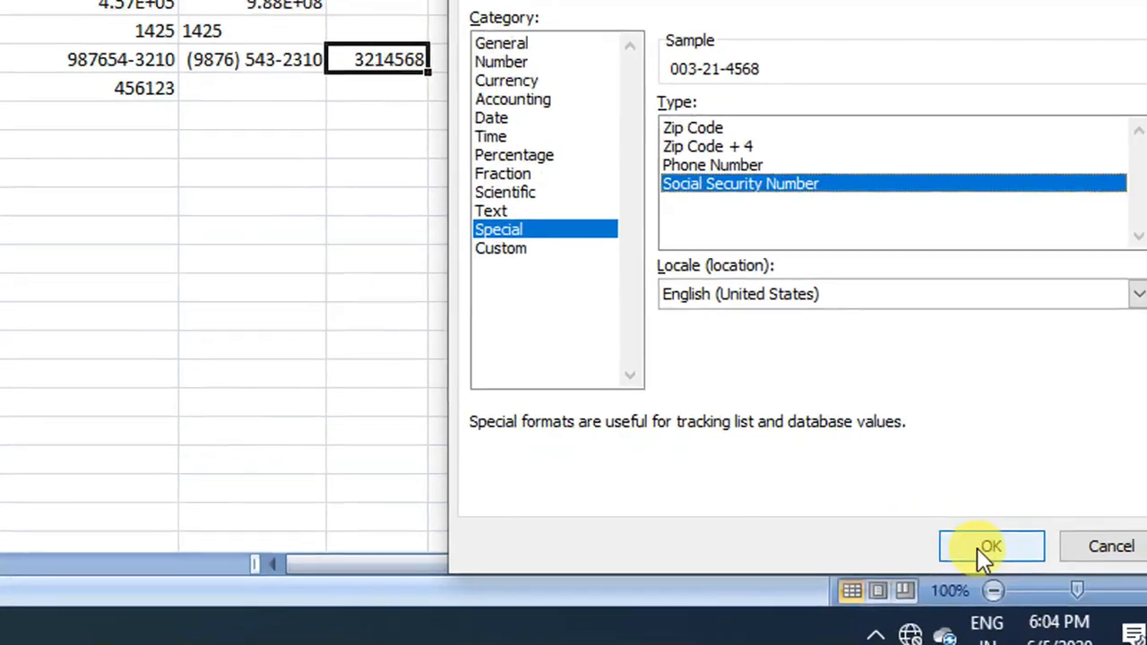
pyautogui.click(976, 548)
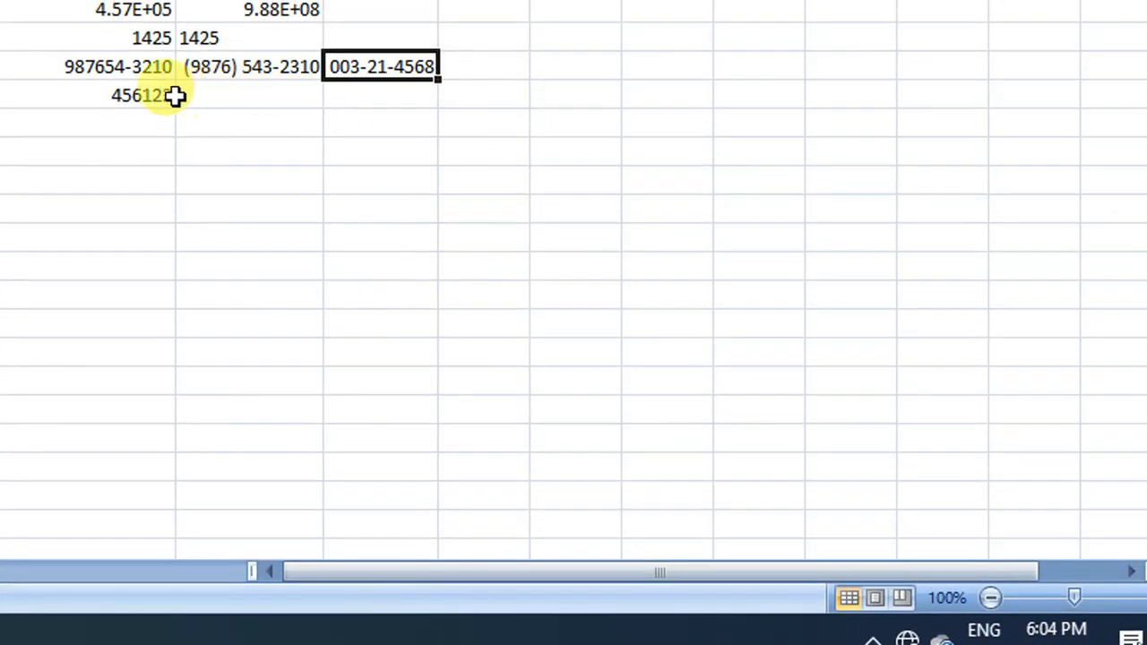
# Apply the custom 0% format code to 456123 so it reads 45612300%.
pyautogui.click(149, 86)
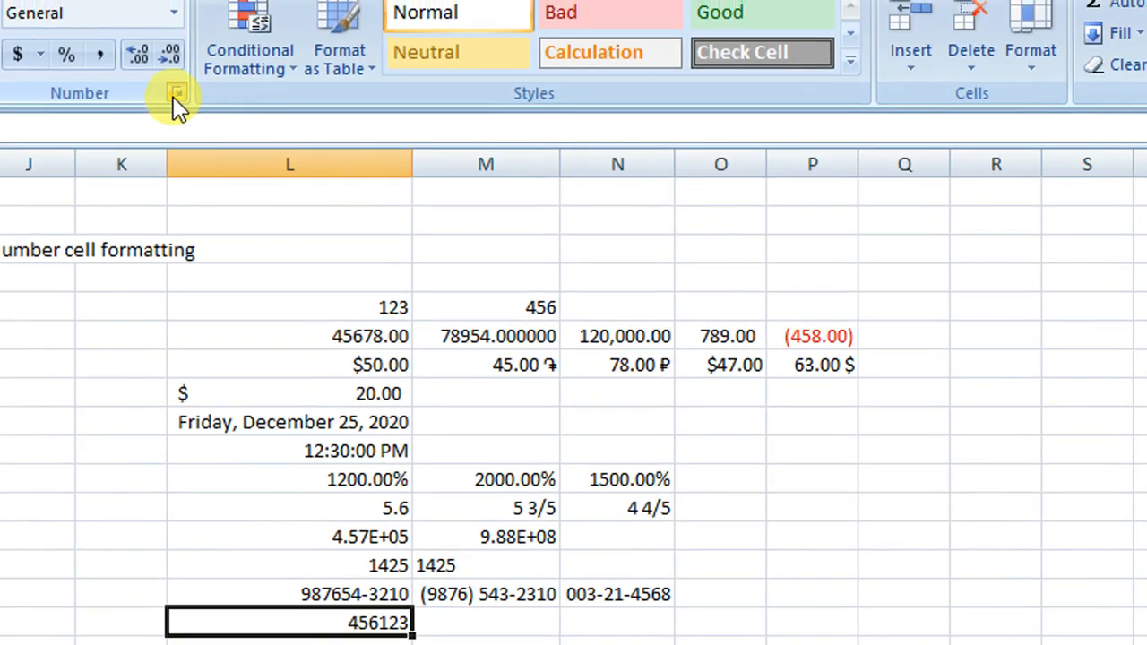
pyautogui.click(176, 93)
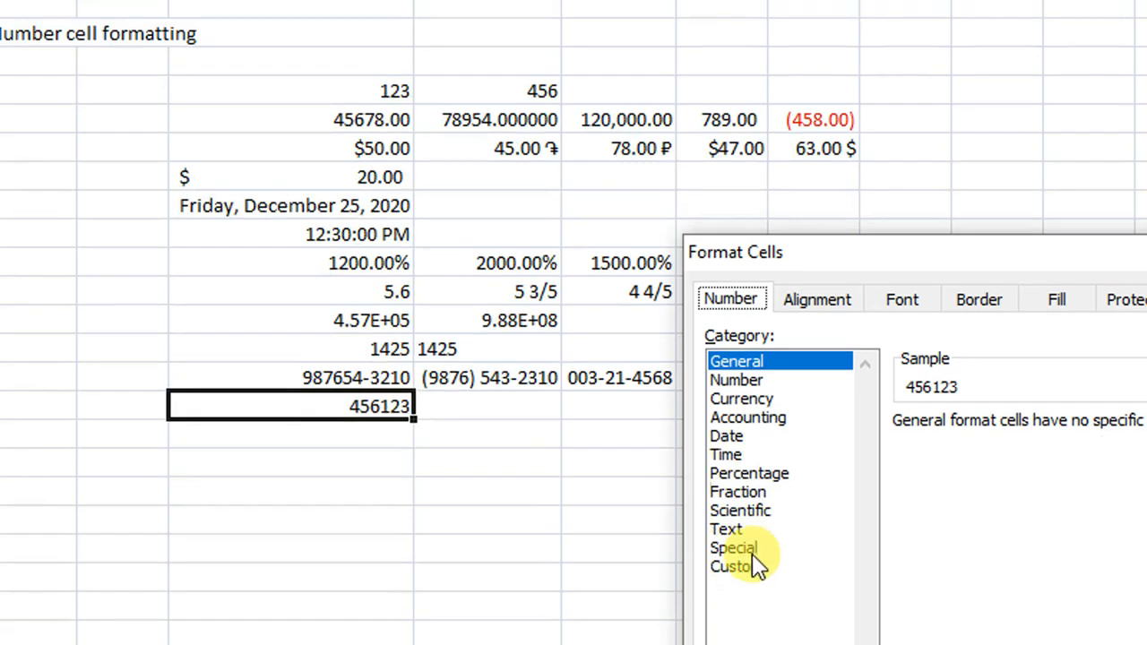
pyautogui.click(751, 552)
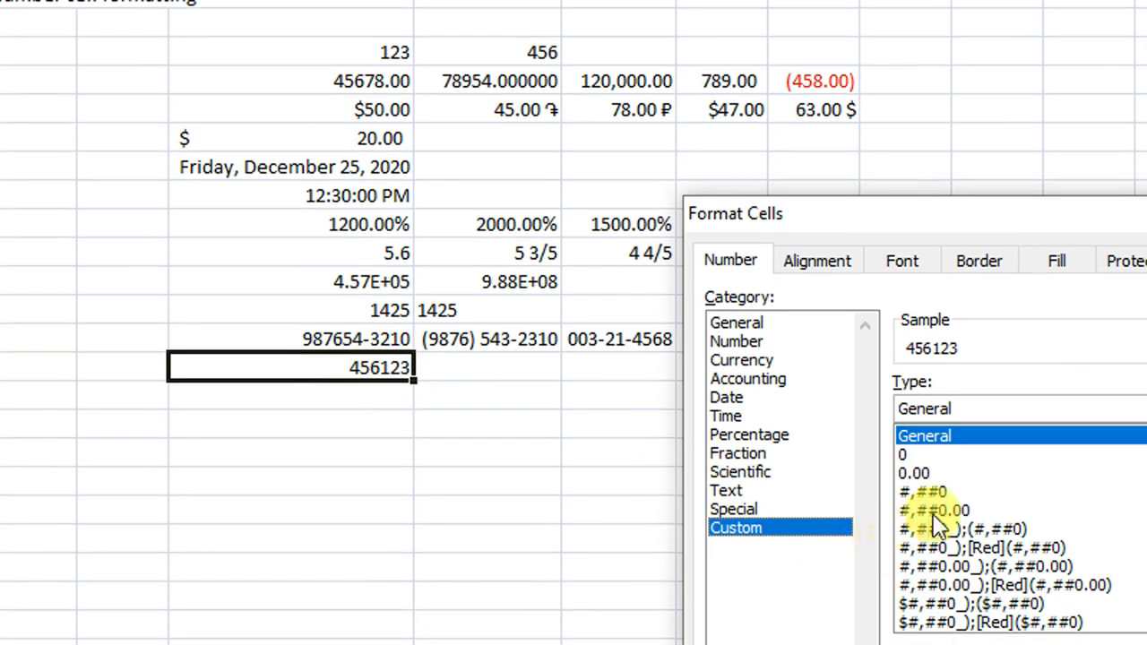
pyautogui.click(931, 476)
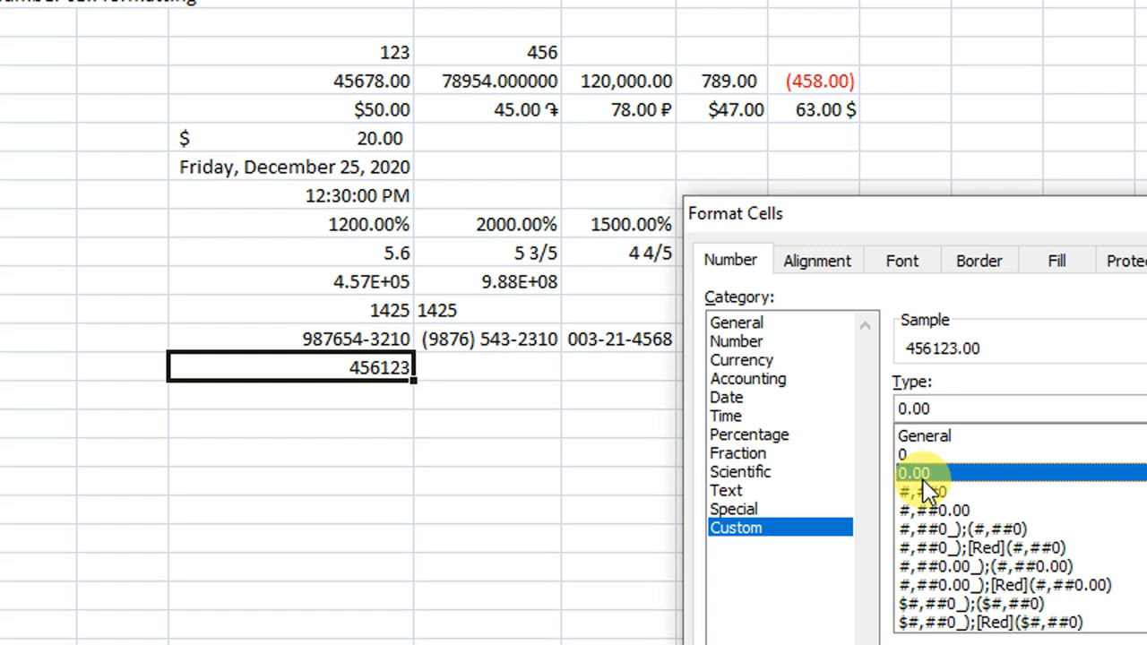
pyautogui.scroll(-3, 961, 545)
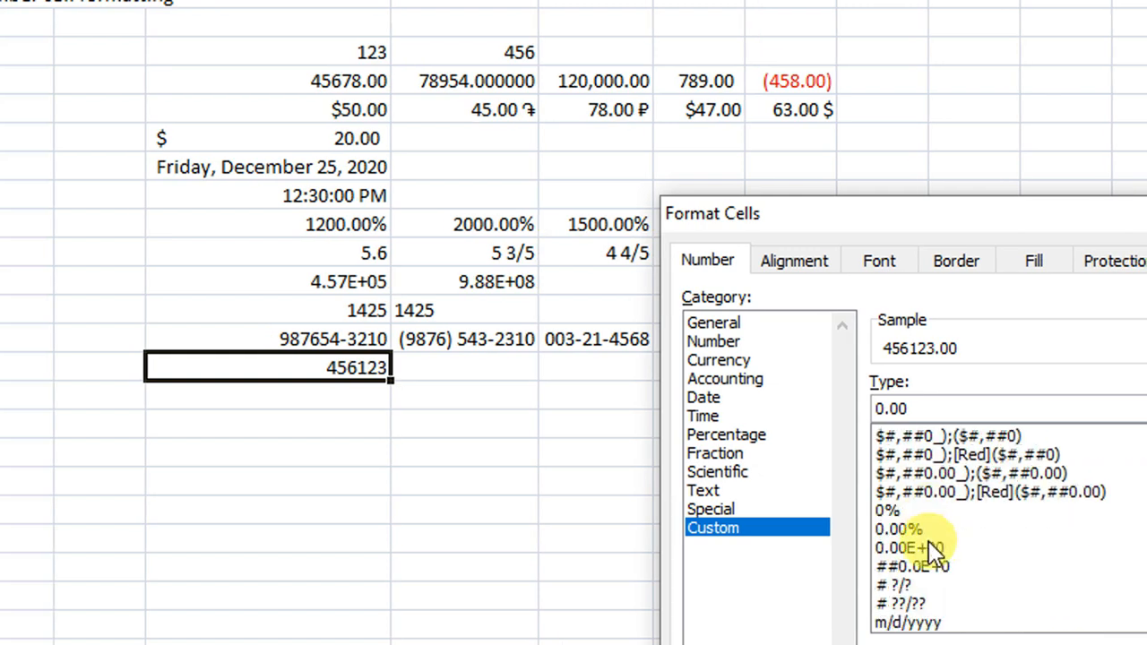
pyautogui.click(892, 515)
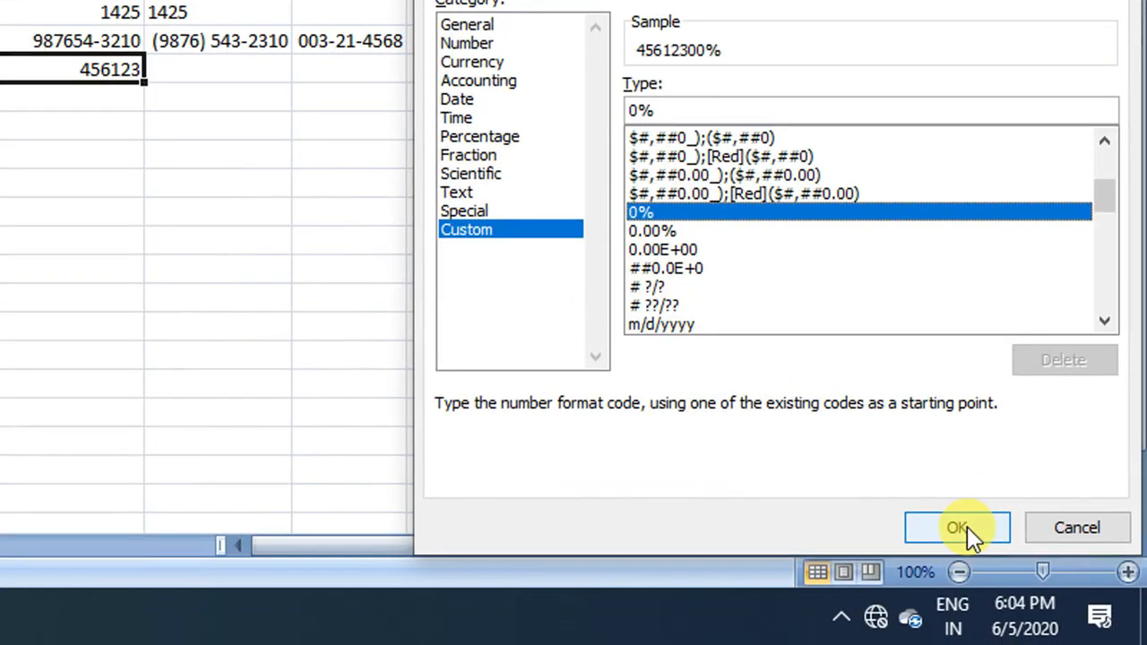
pyautogui.click(957, 528)
# Enter 89456 in the empty cell beside 45612300%.
pyautogui.doubleClick(247, 69)
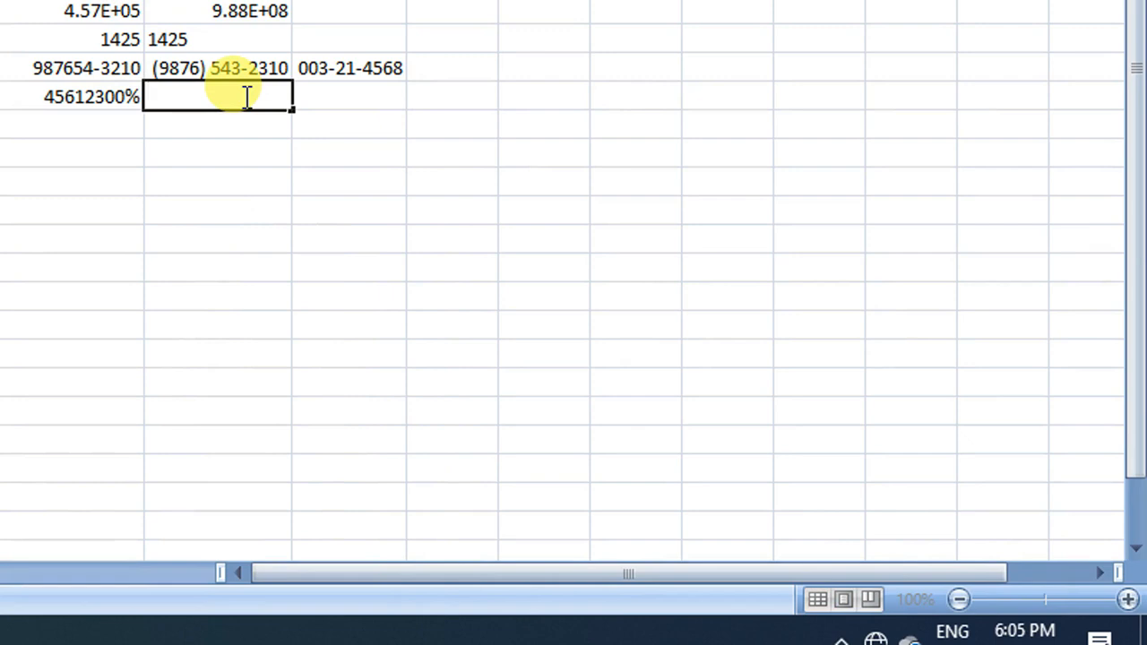
pyautogui.write('89456')
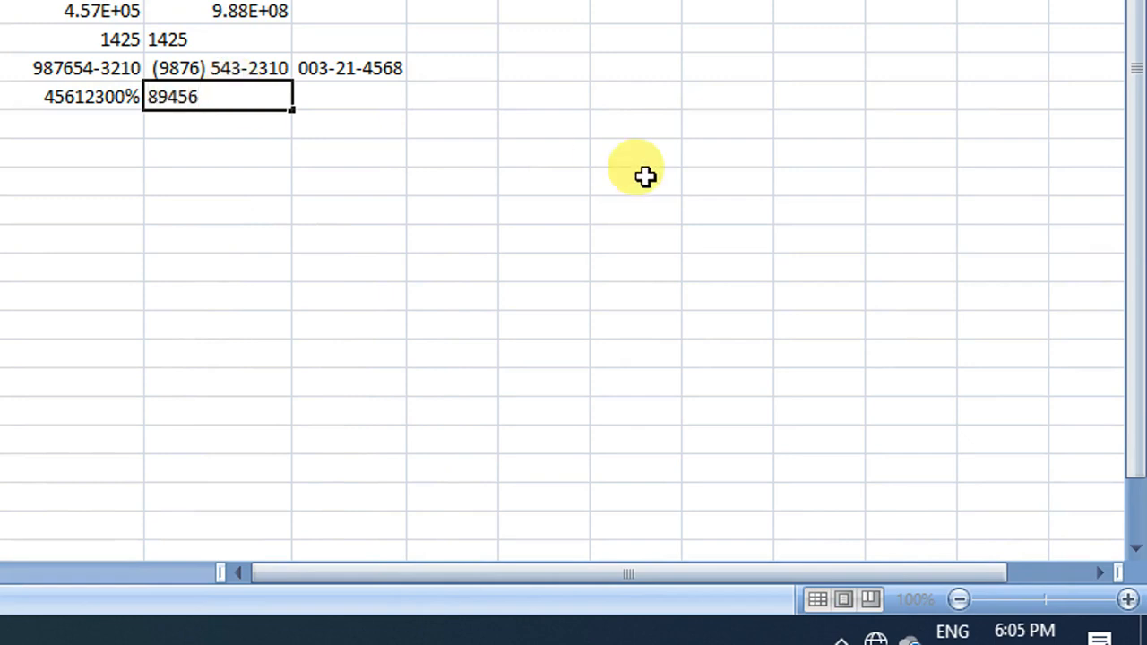
pyautogui.click(343, 102)
pyautogui.click(238, 104)
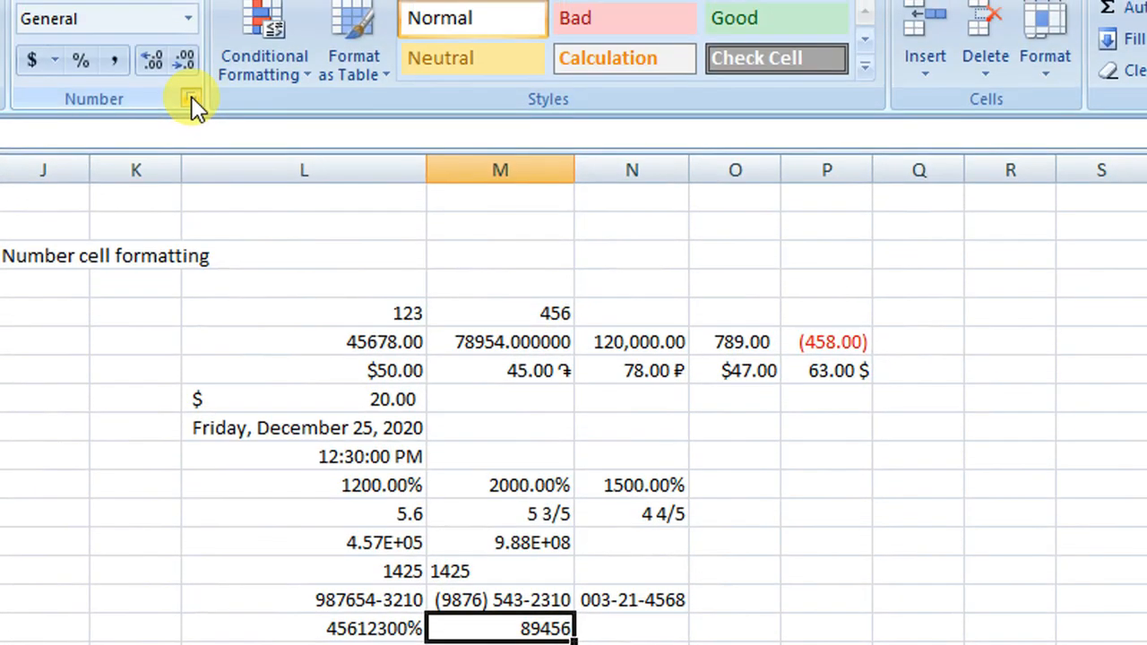
# Apply the custom 000-00-0000 code to 89456 so it shows 000-08-9456.
pyautogui.click(190, 6)
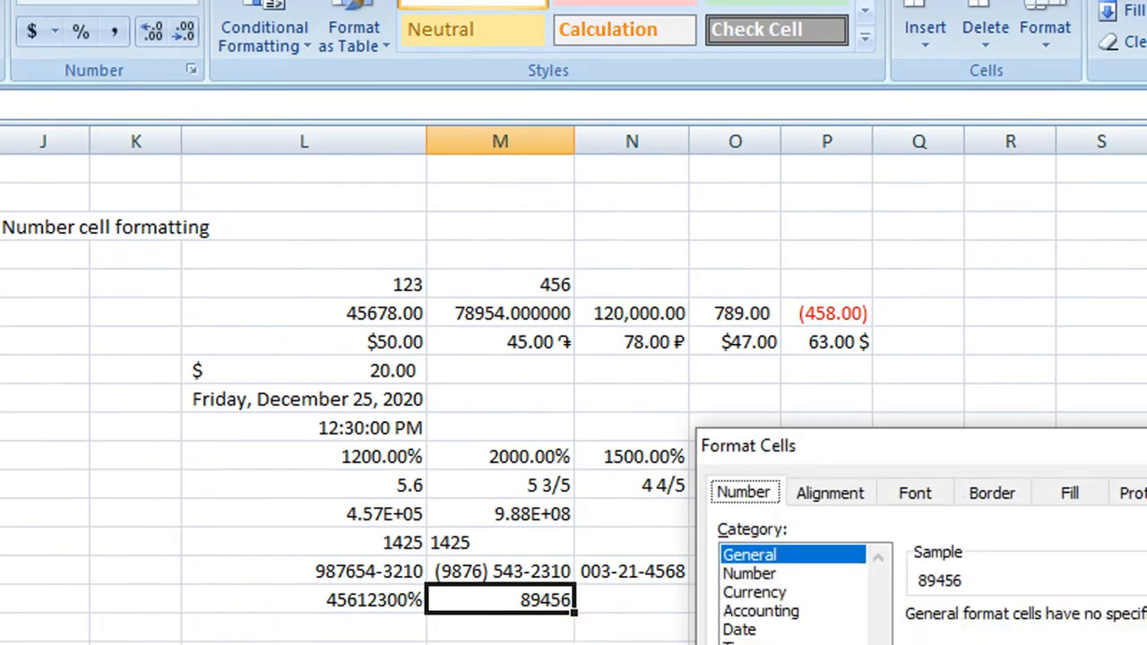
pyautogui.click(760, 525)
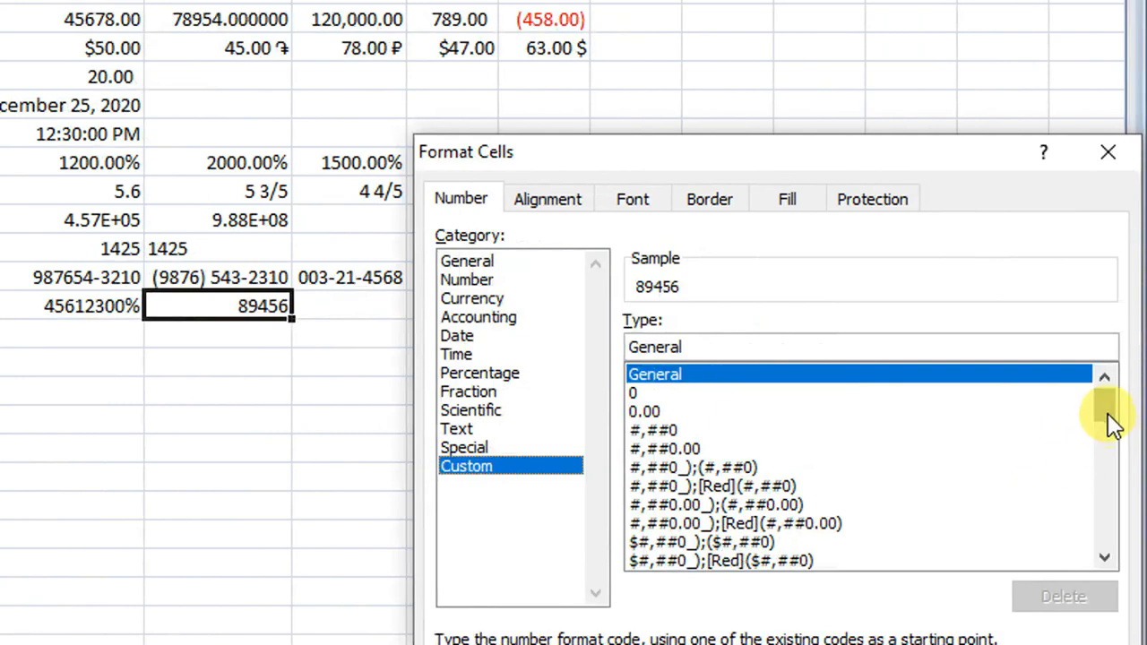
pyautogui.moveTo(1112, 426); pyautogui.dragTo(1131, 531)
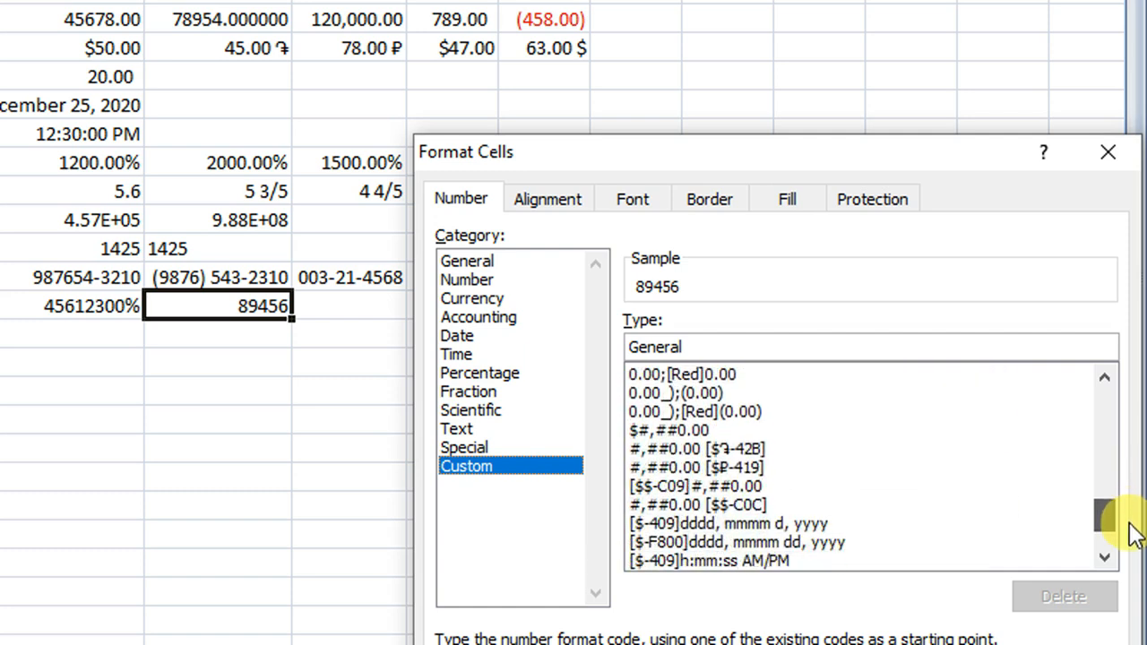
pyautogui.click(708, 526)
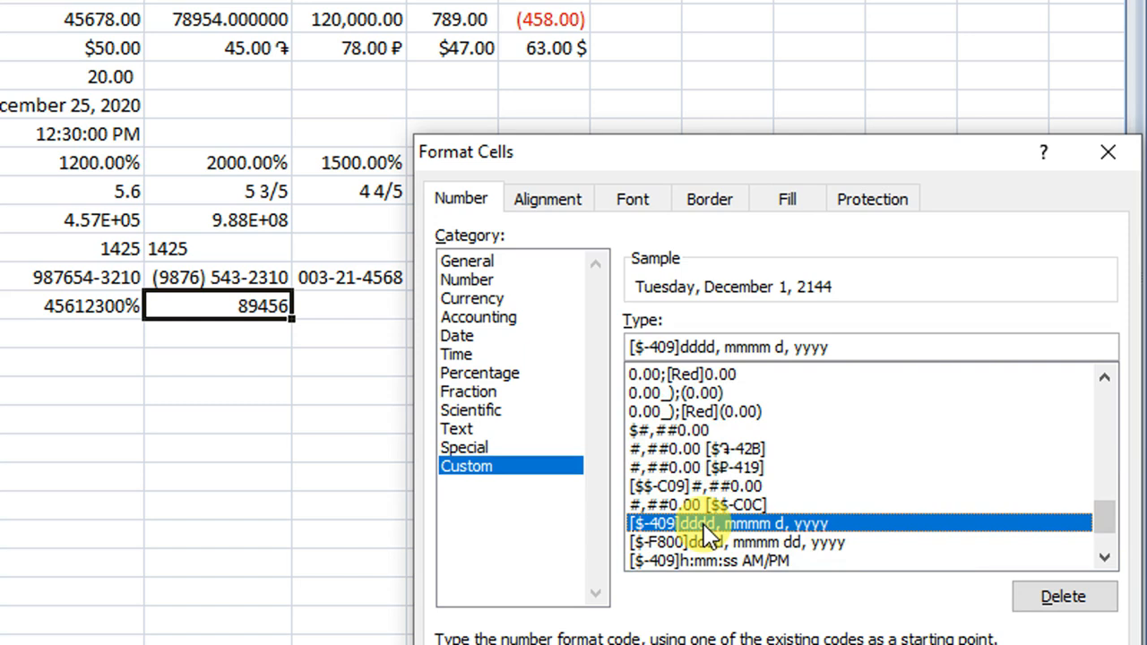
pyautogui.scroll(-2, 708, 547)
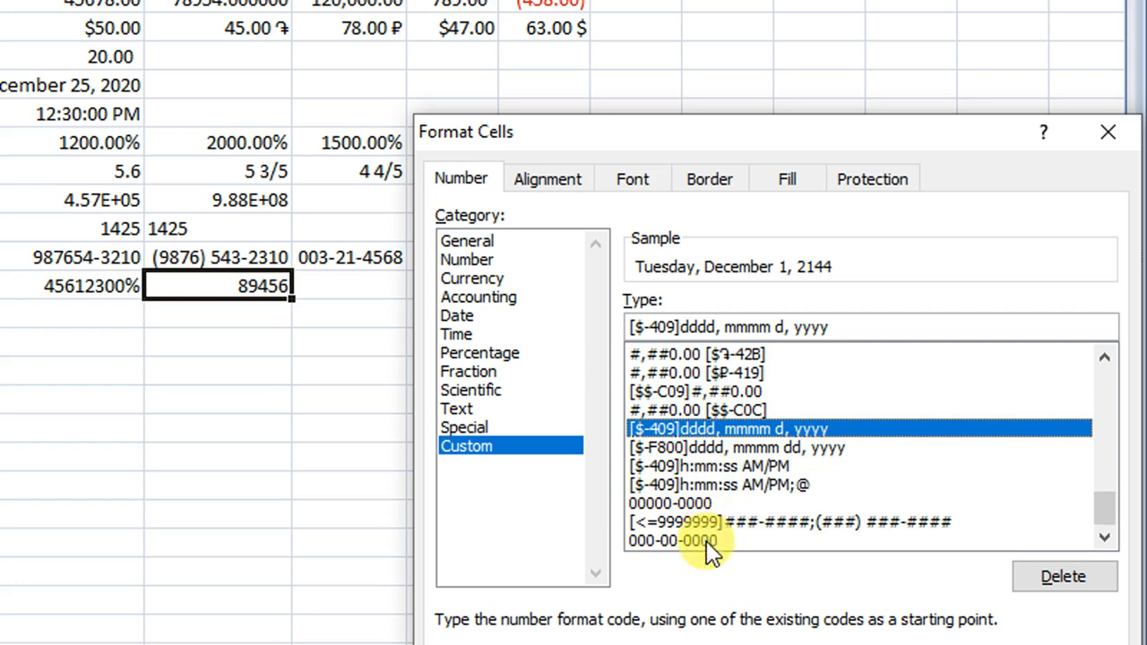
pyautogui.click(707, 540)
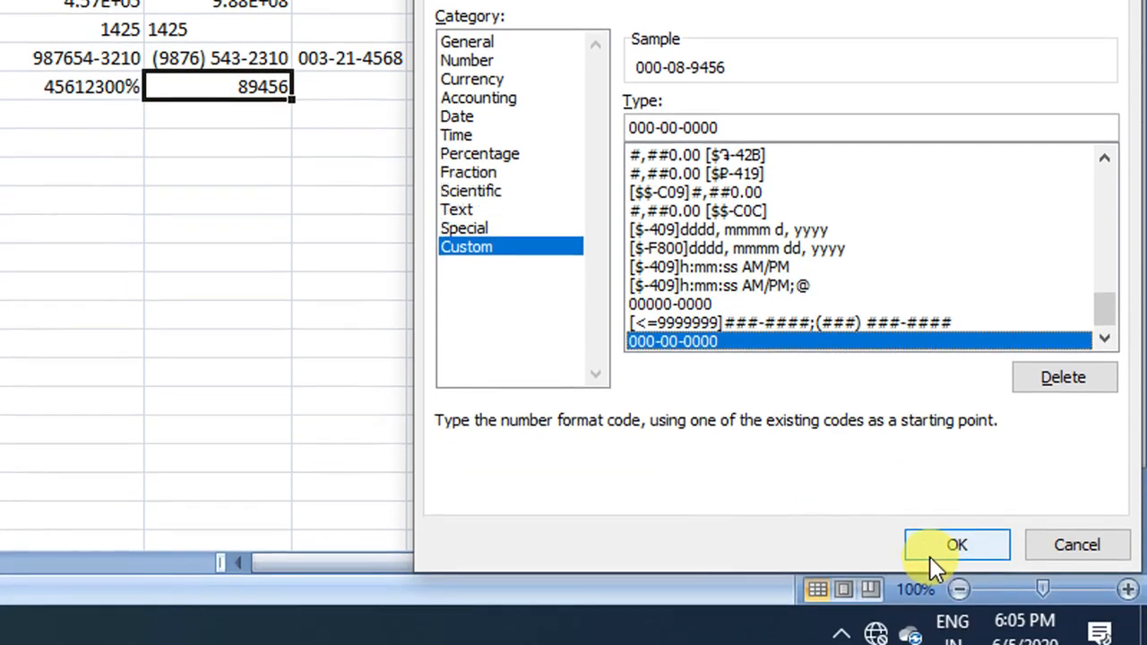
pyautogui.click(933, 537)
# Enter 32165 in the empty cell beside 000-08-9456.
pyautogui.click(361, 85)
pyautogui.doubleClick(361, 95)
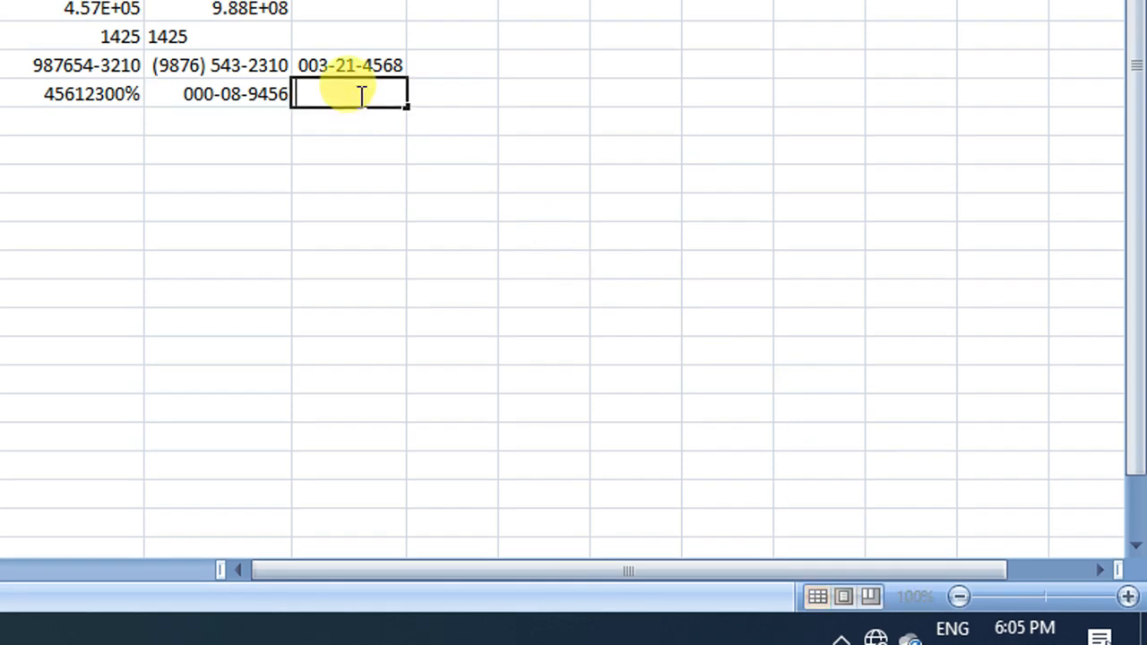
pyautogui.write('32165')
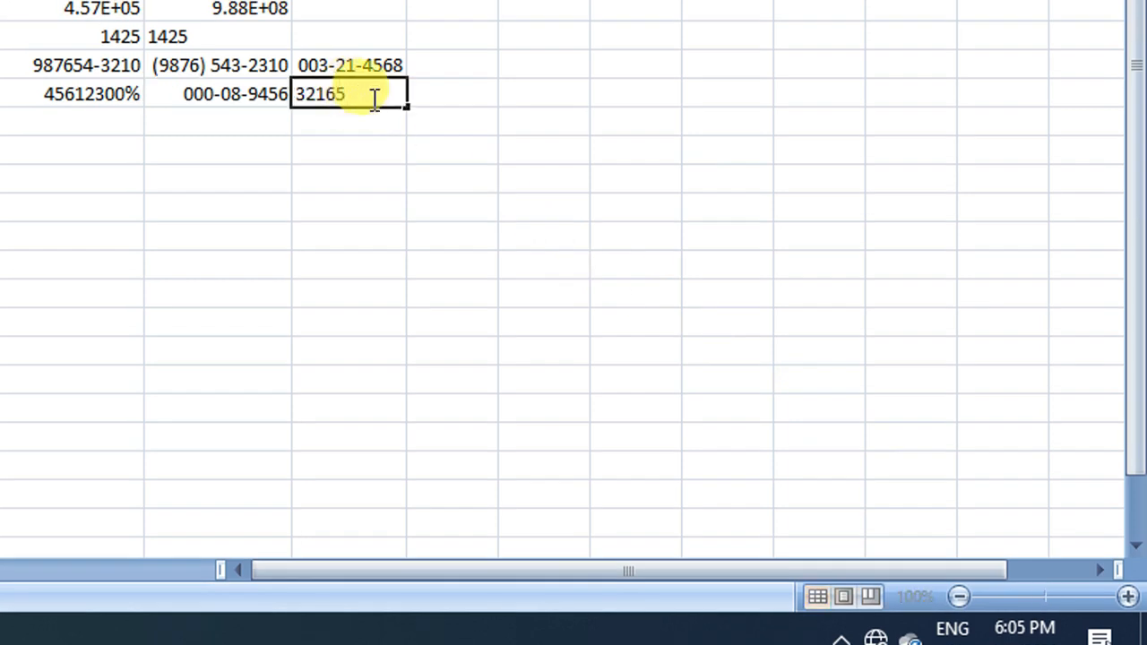
pyautogui.click(446, 101)
pyautogui.click(386, 97)
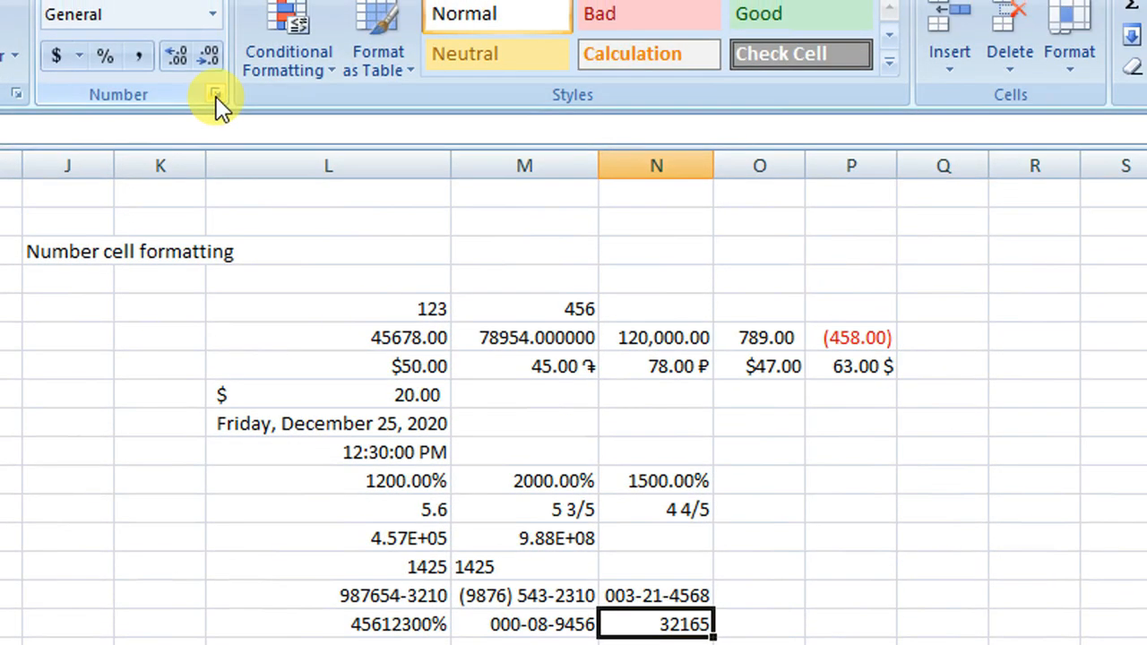
# Give 32165 the custom format code 00-000 so it displays 32-165.
pyautogui.click(216, 95)
pyautogui.click(804, 532)
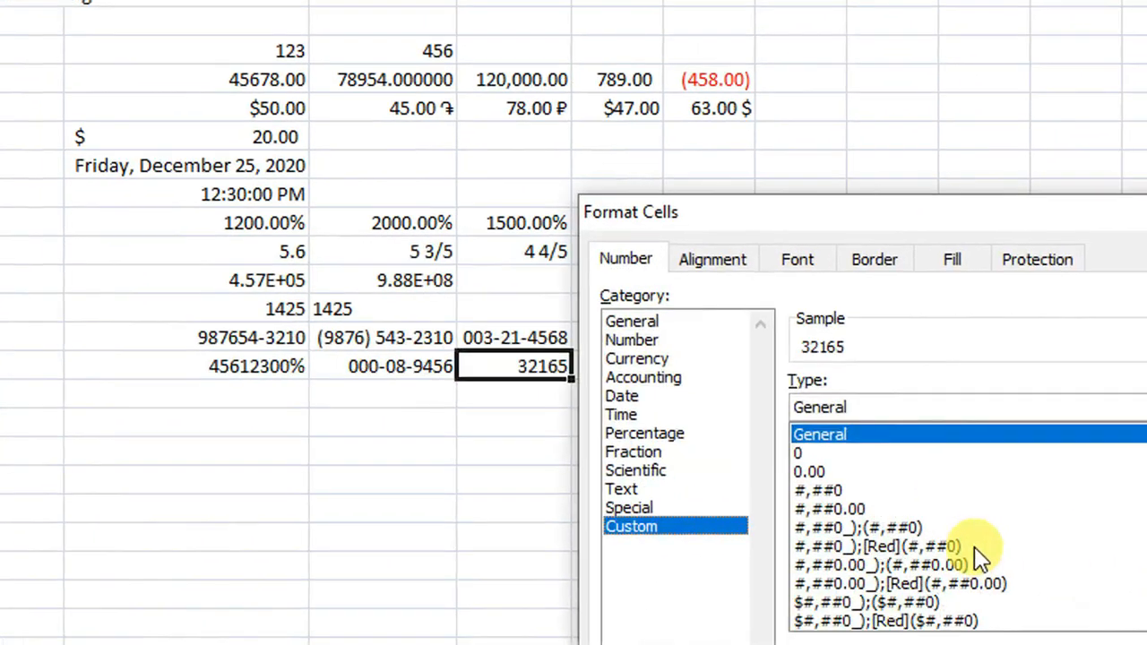
pyautogui.click(825, 451)
pyautogui.click(839, 407)
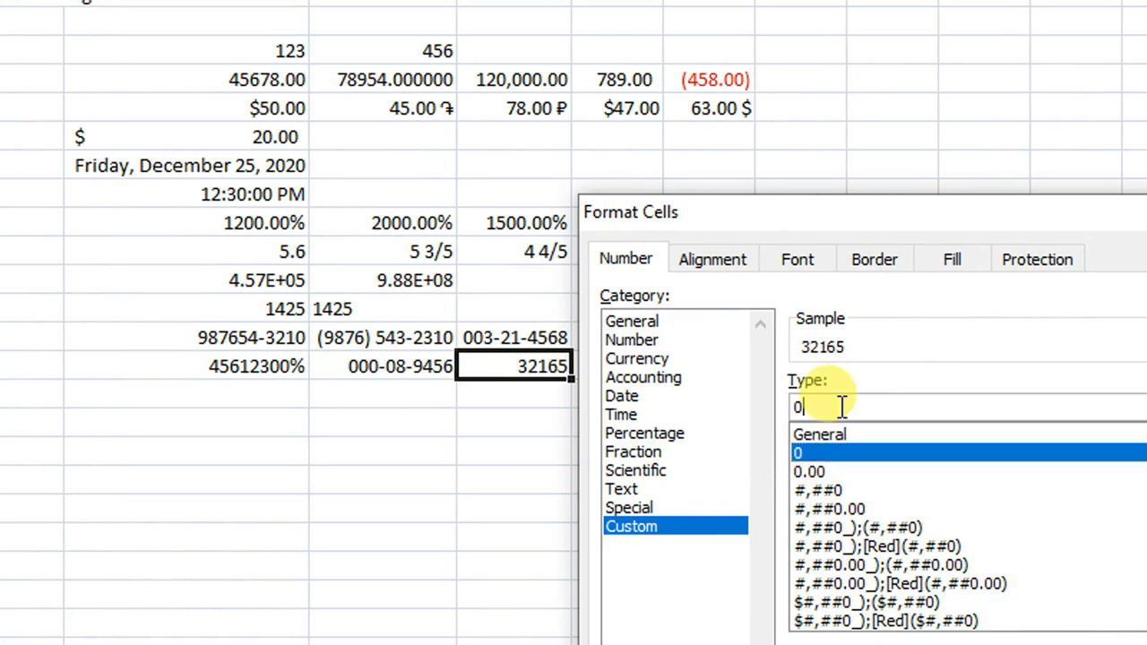
pyautogui.press('BackSpace')
pyautogui.write('00')
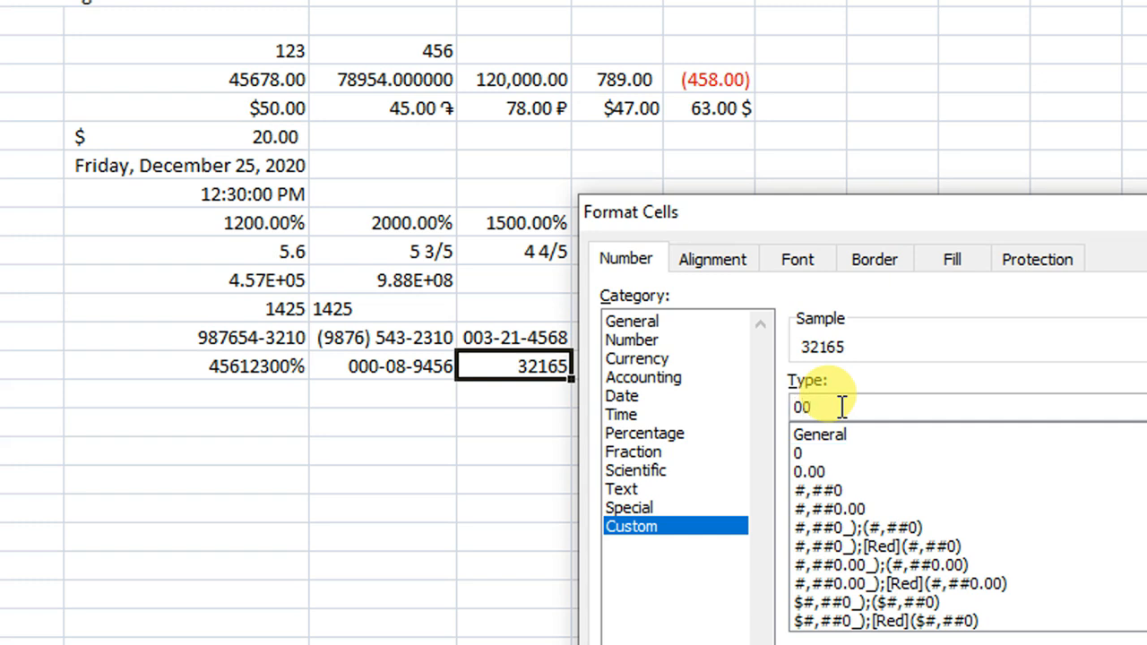
pyautogui.write('.00')
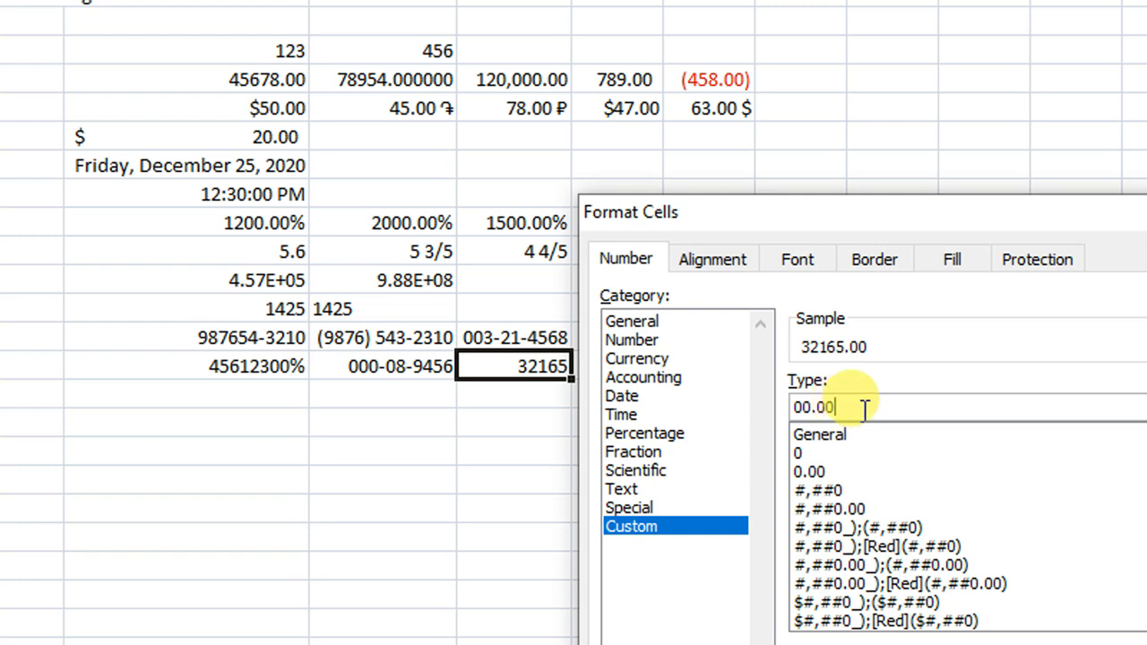
pyautogui.press('BackSpace')
pyautogui.press('BackSpace')
pyautogui.press('BackSpace')
pyautogui.write('-000')
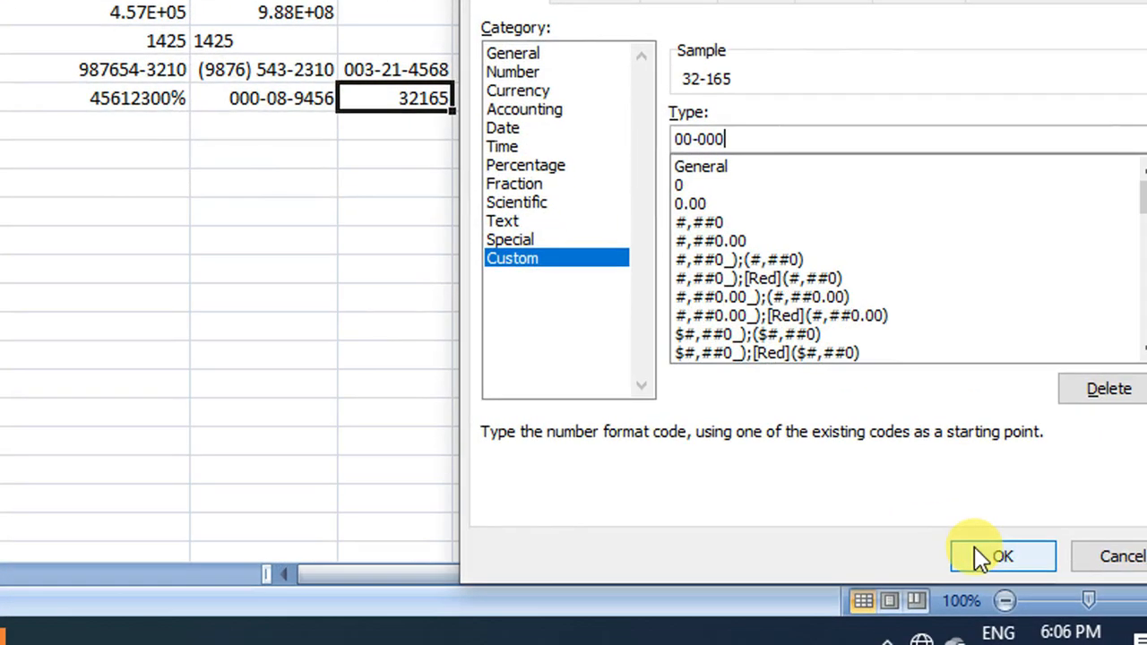
pyautogui.click(981, 558)
pyautogui.click(481, 105)
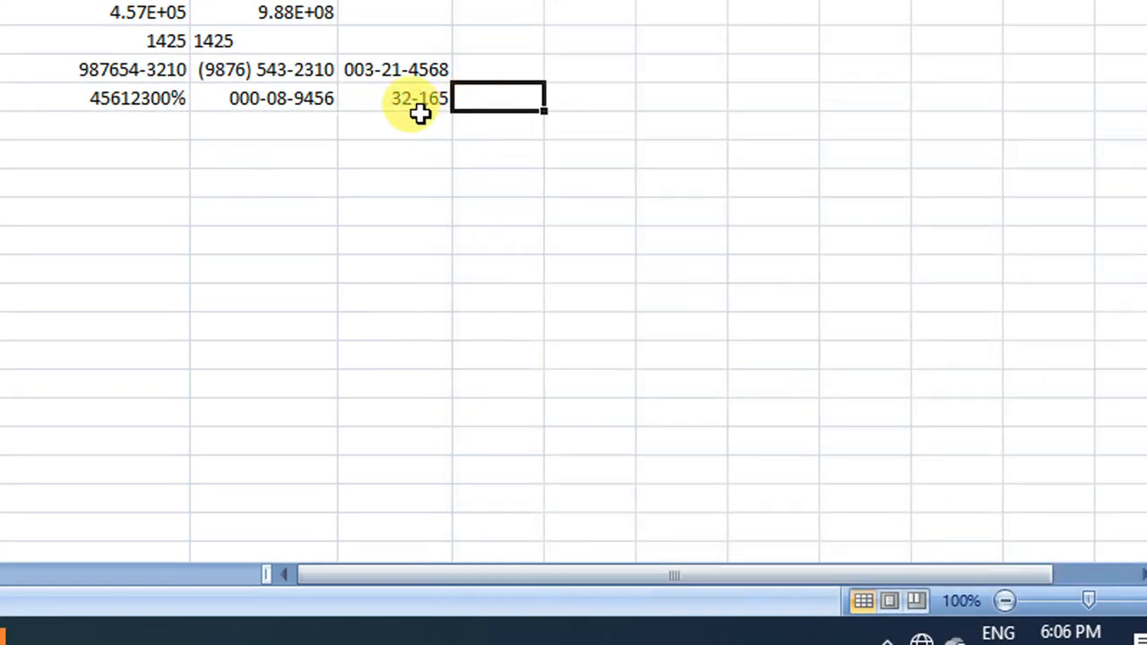